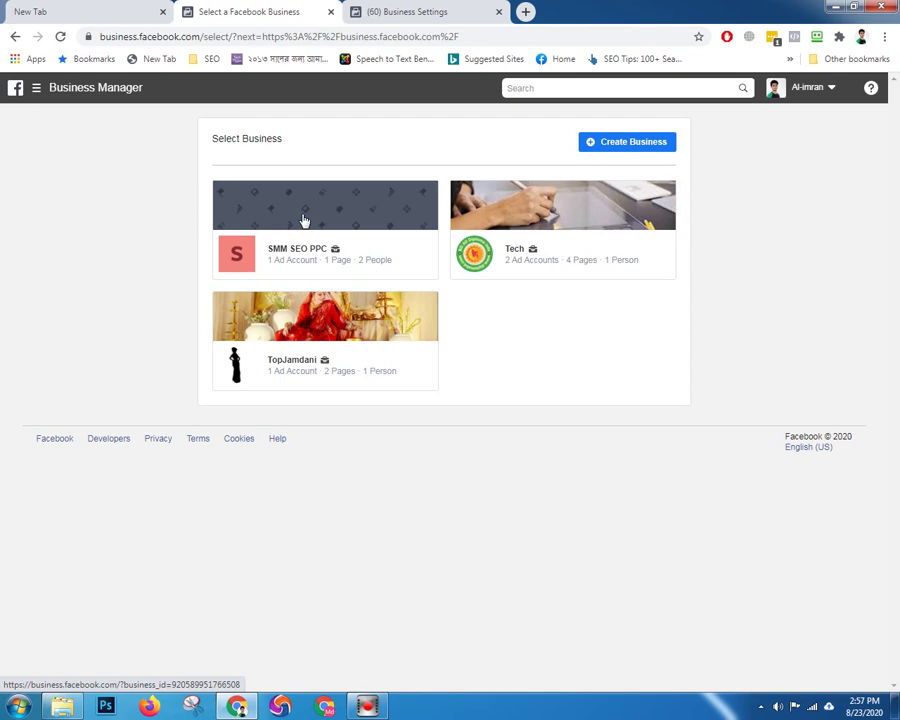
- Open the SMM SEO PPC business and go to the Pixels list in its business settings
click(304, 222)
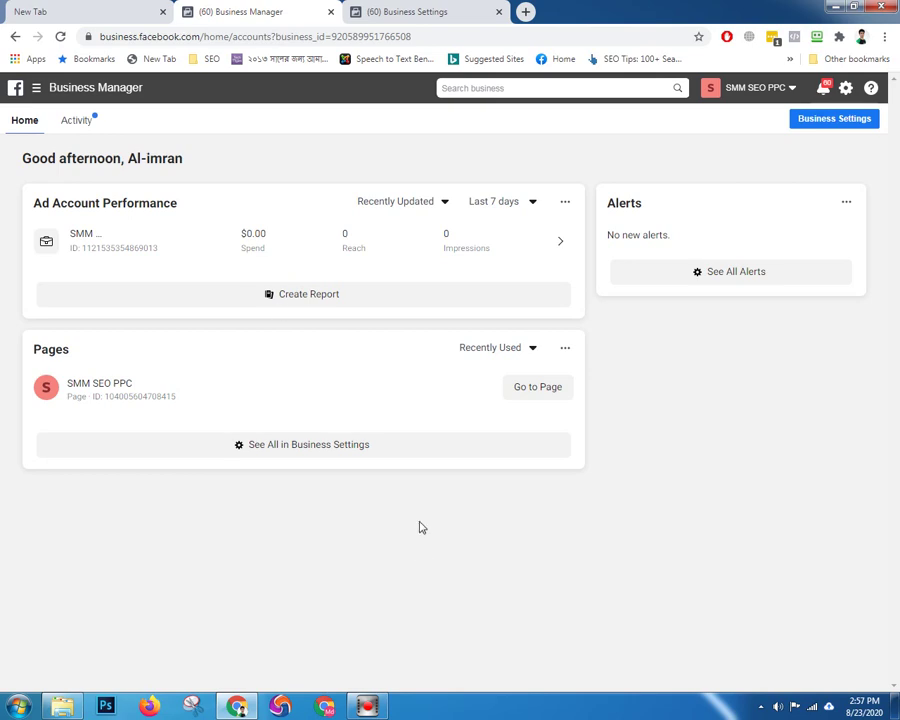
click(325, 457)
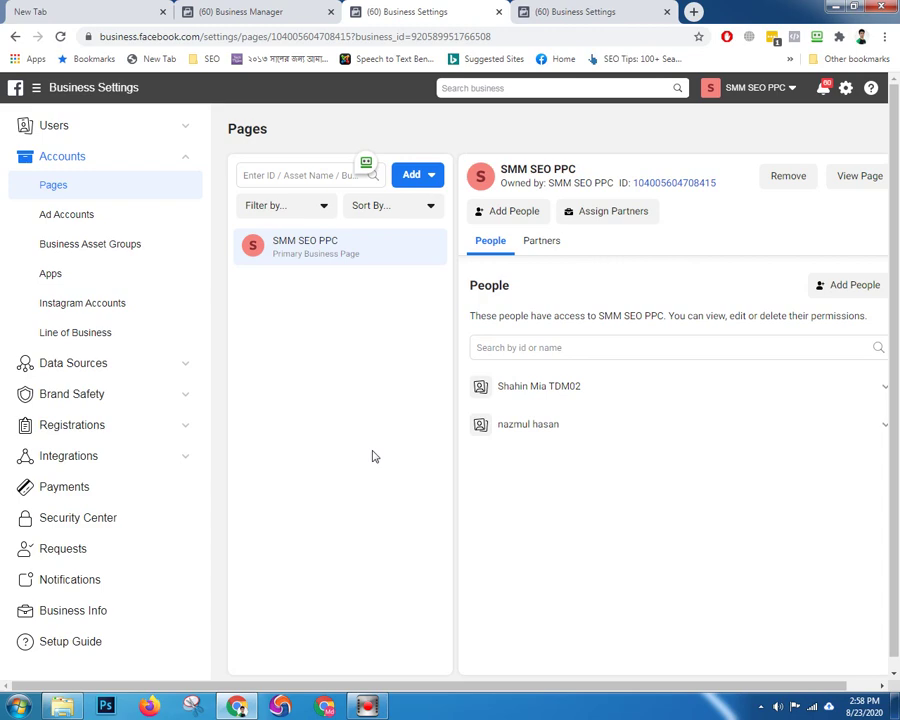
click(112, 370)
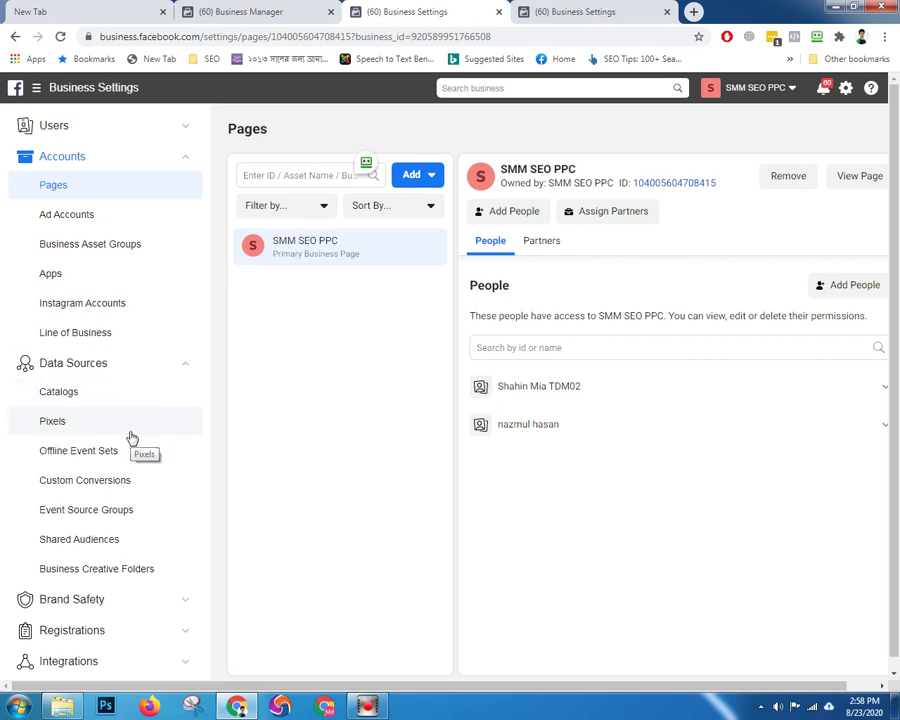
click(129, 433)
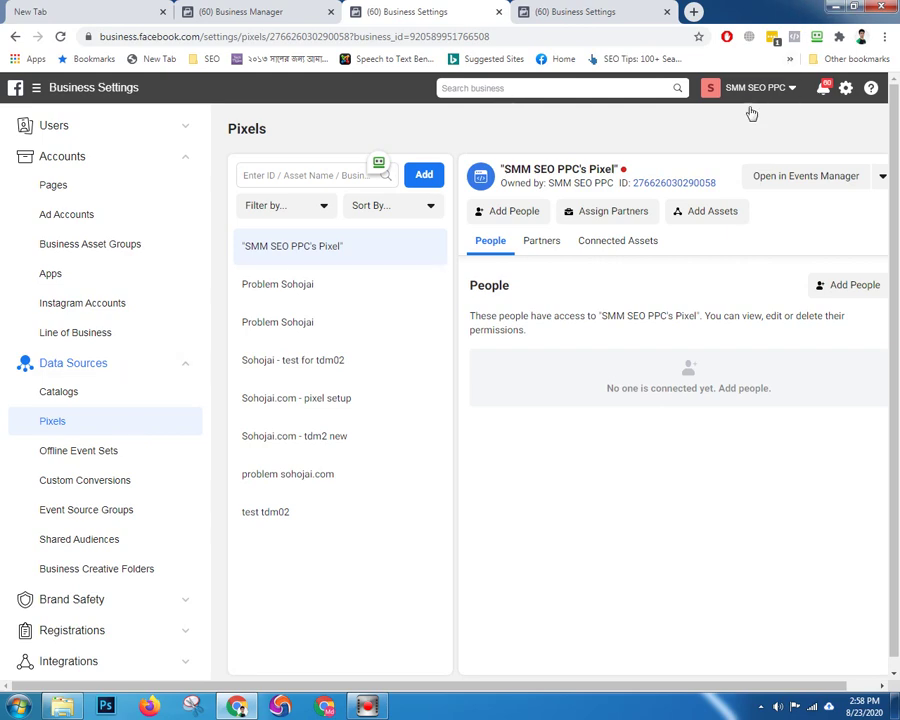
click(789, 91)
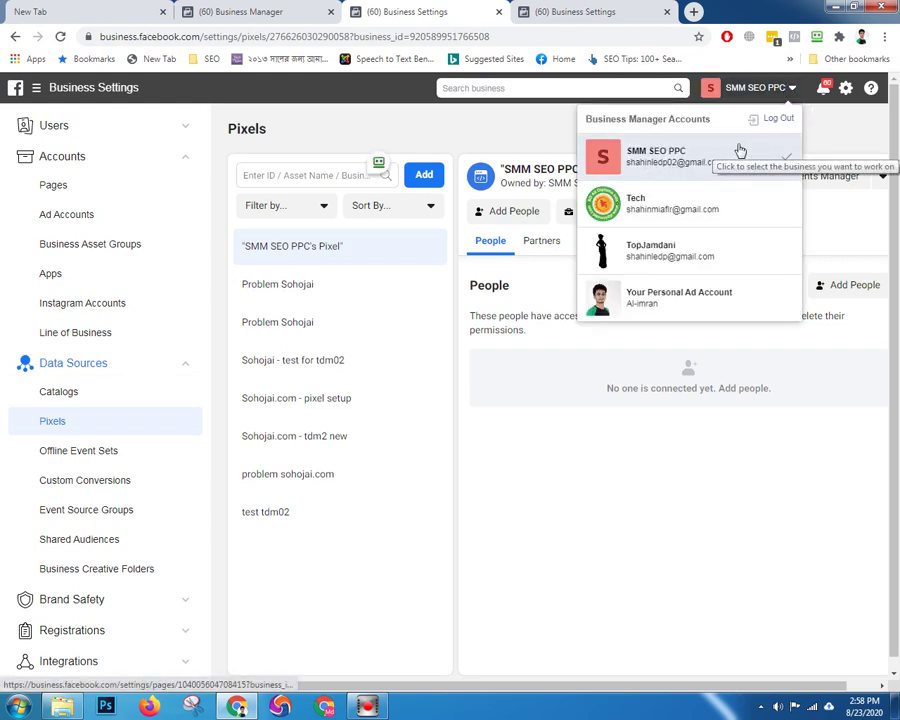
click(834, 131)
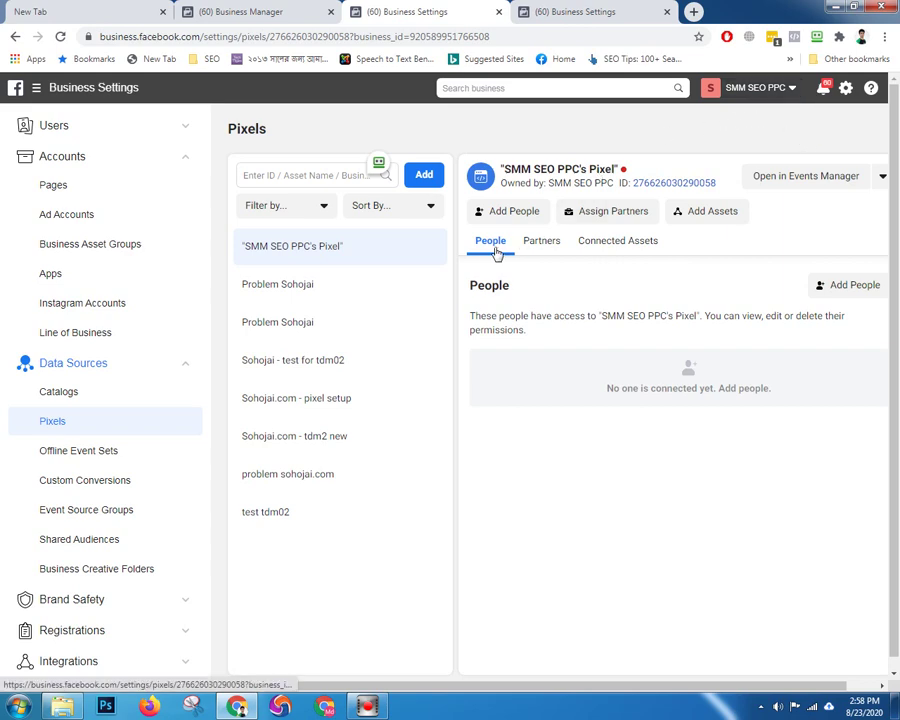
- Start adding a new pixel and name it "Woocommerce pixel setup guide"
click(424, 178)
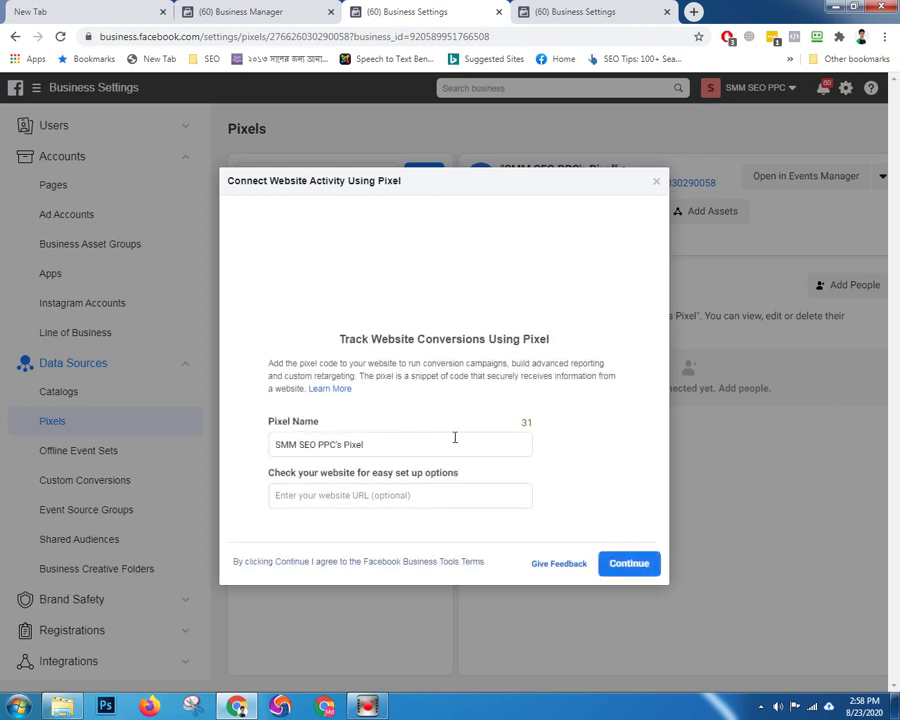
click(372, 443)
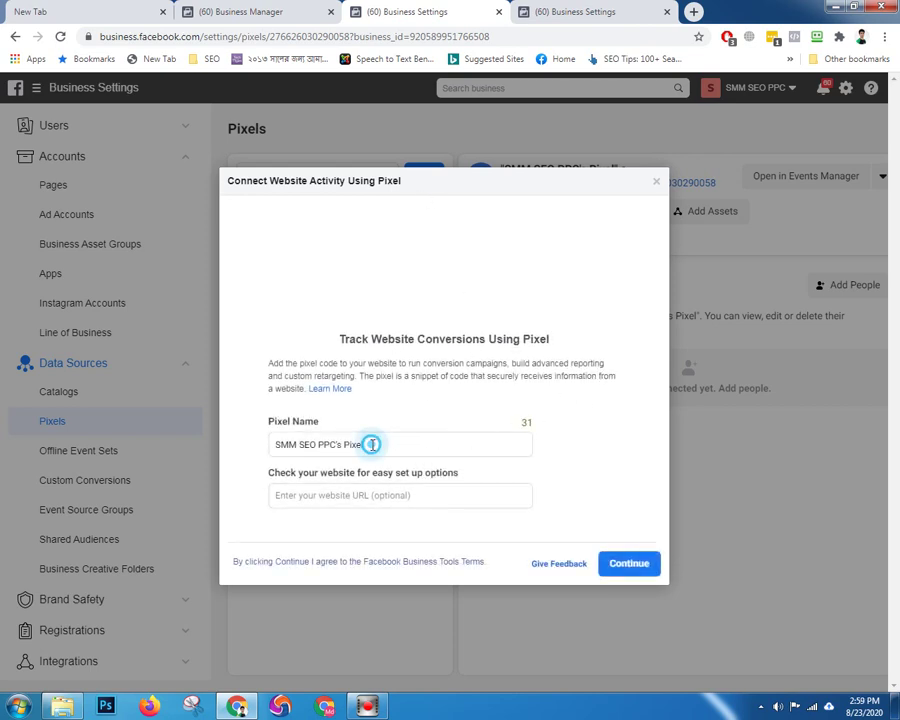
drag(306, 445, 251, 446)
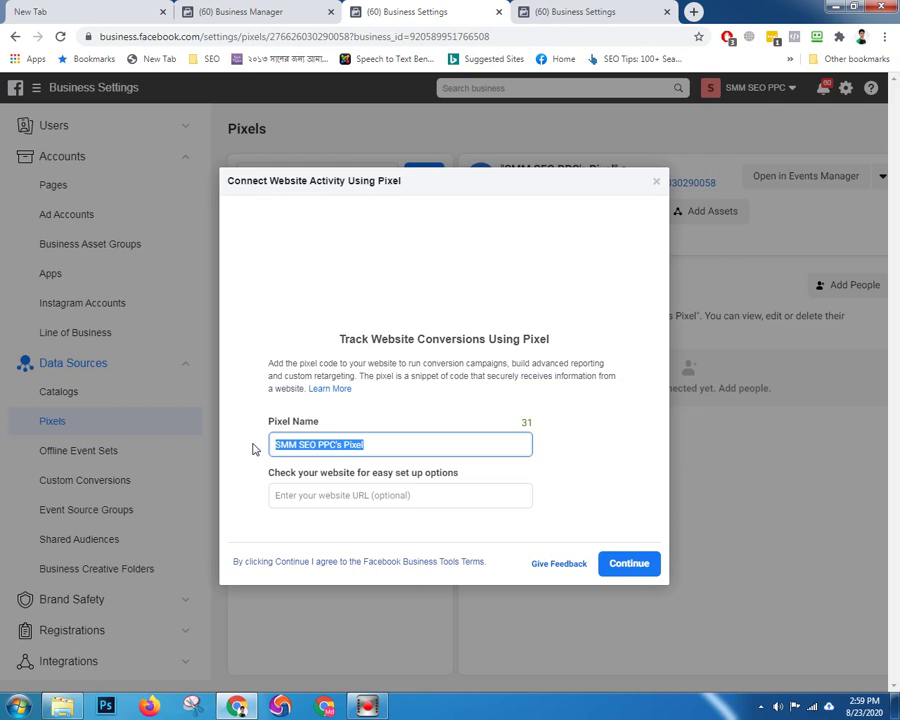
key(BackSpace)
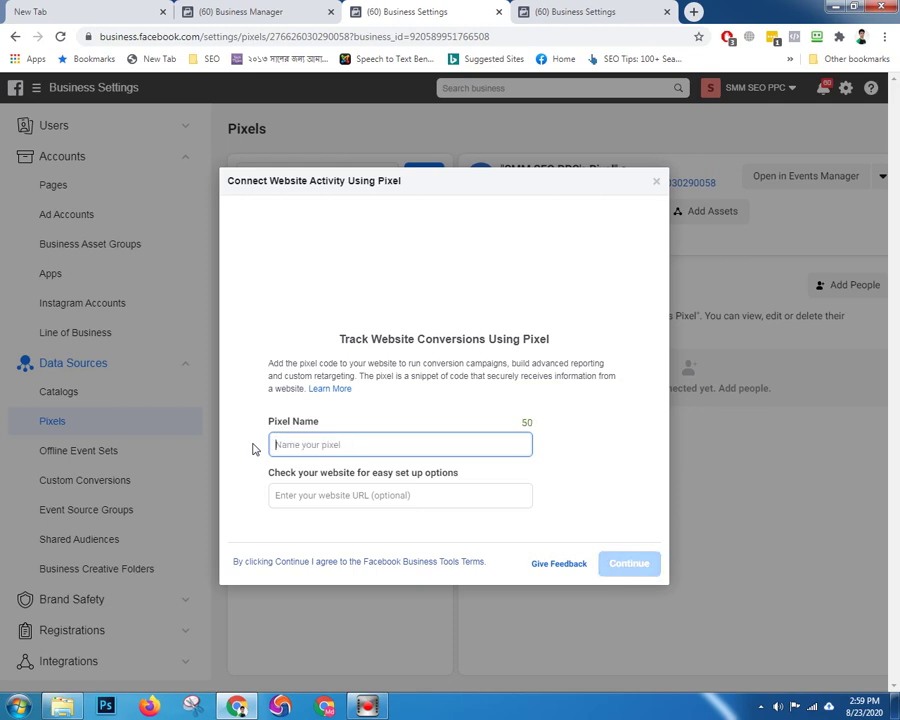
text(T)
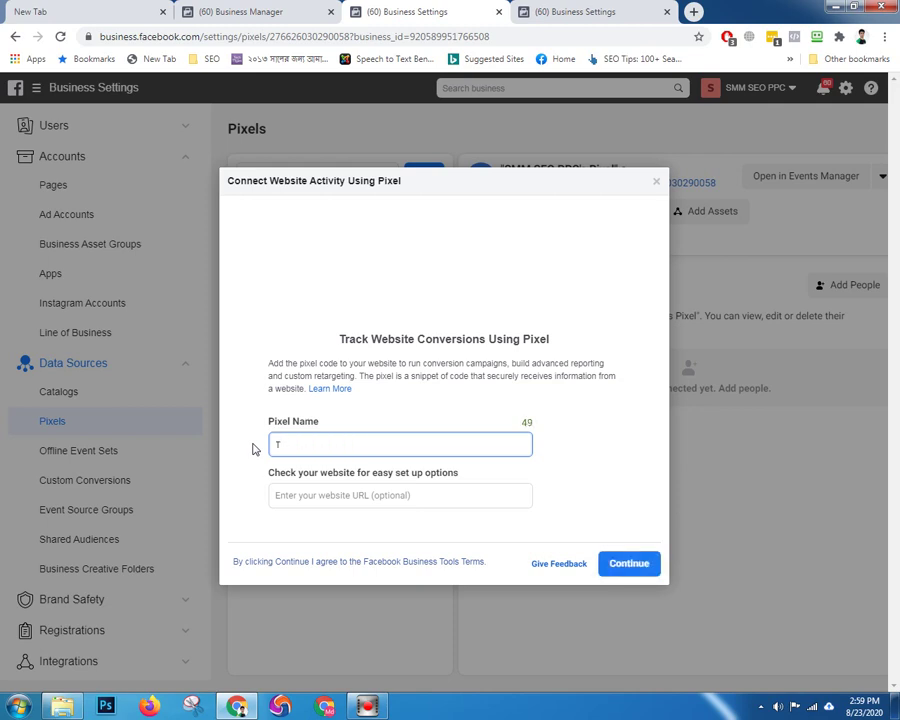
key(BackSpace)
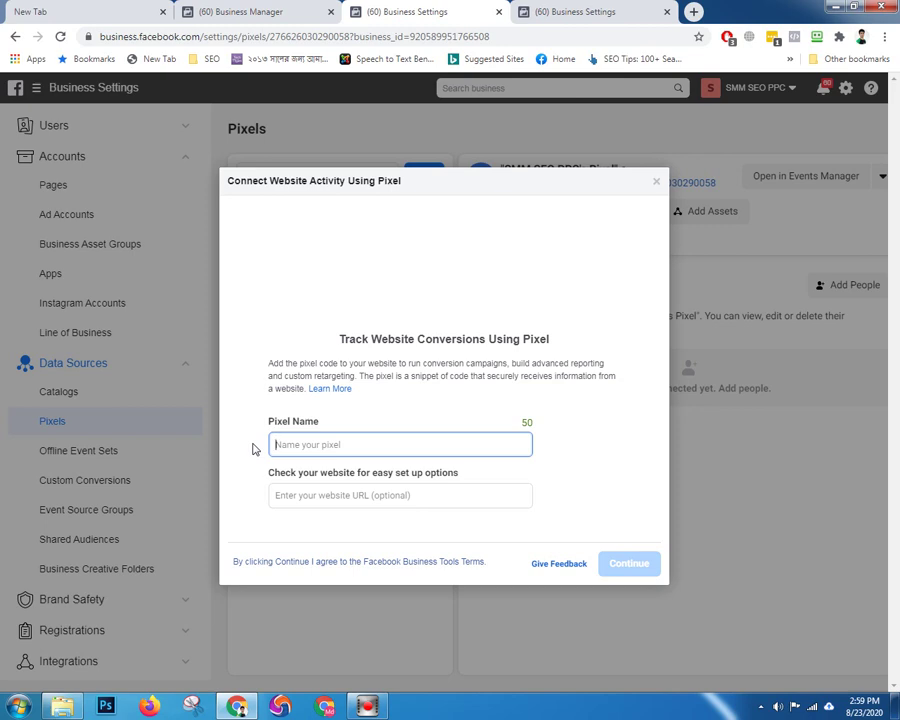
text(Wor)
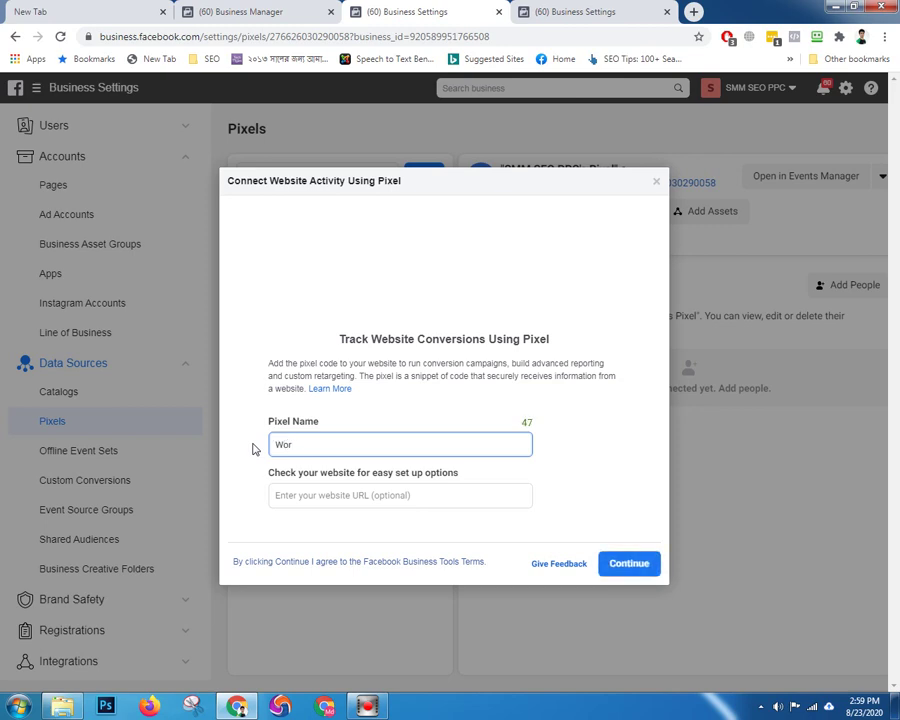
key(BackSpace)
text(ocommerce)
text( setup)
key(BackSpace)
key(BackSpace)
key(BackSpace)
key(BackSpace)
key(BackSpace)
text(pixel setup)
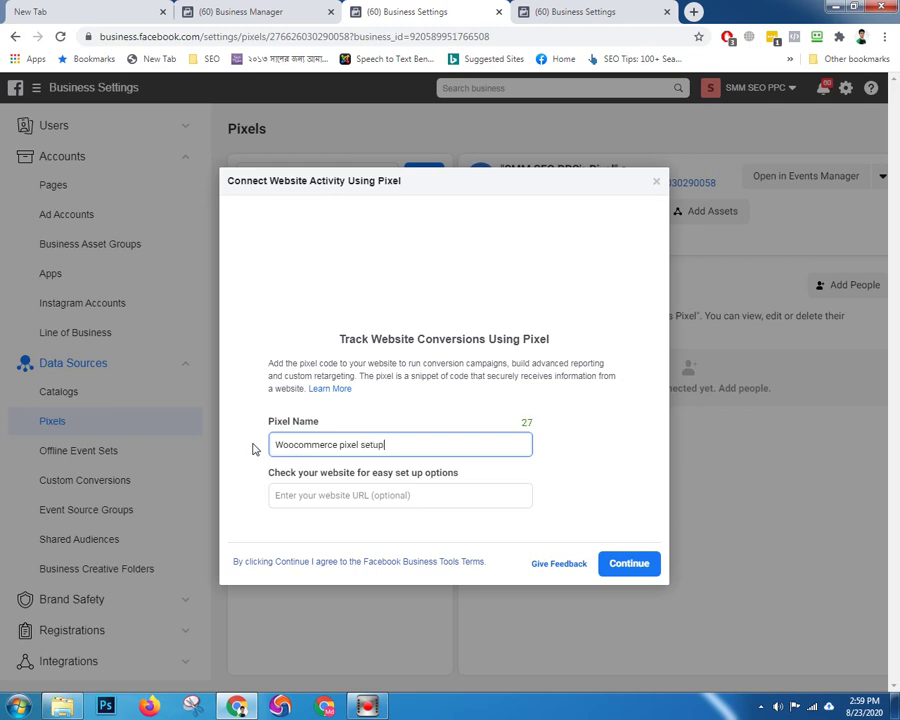
text( guide)
click(332, 444)
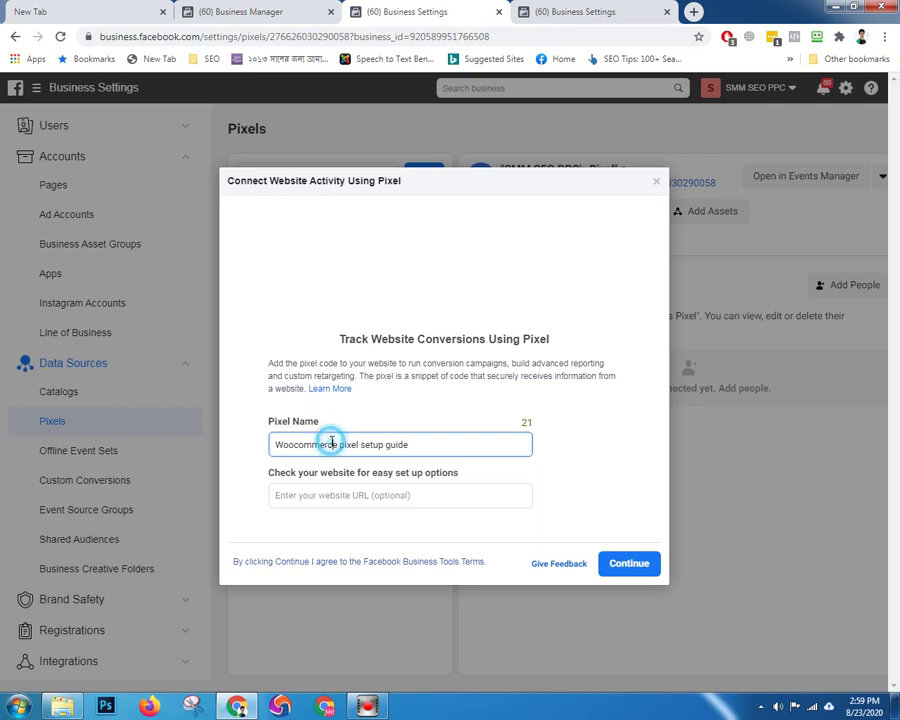
click(408, 444)
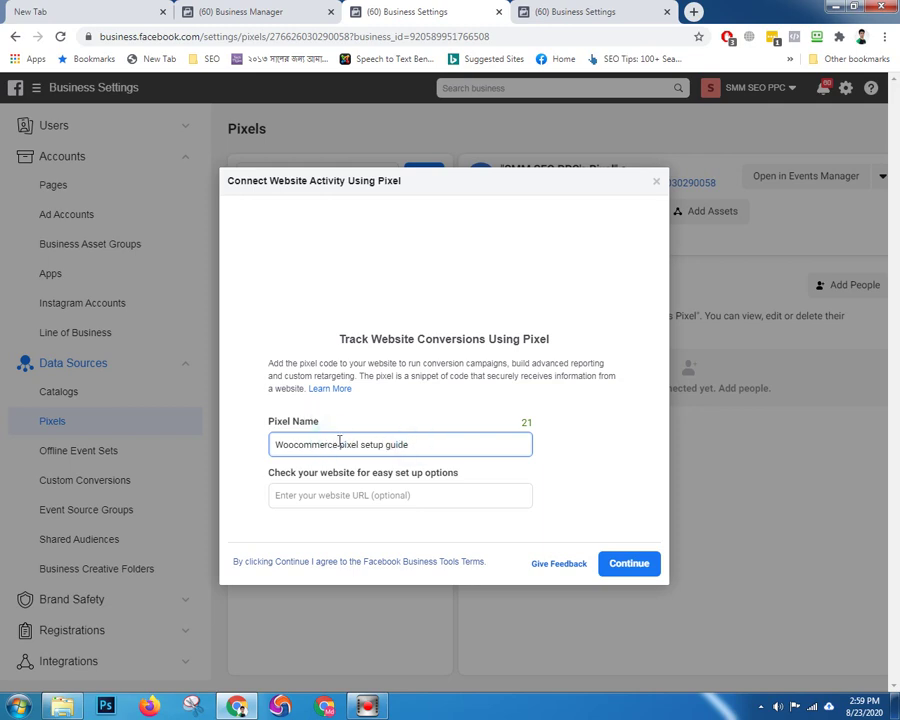
click(375, 496)
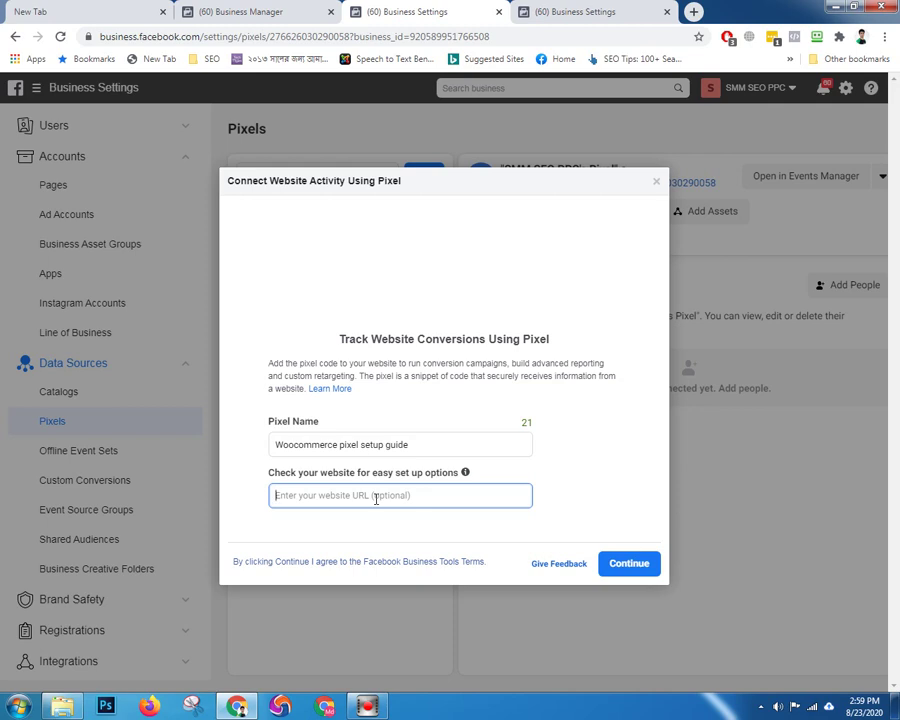
- Change the new pixel's name to "sohojai.com pixel setup guide - (tutorial)"
double_click(337, 442)
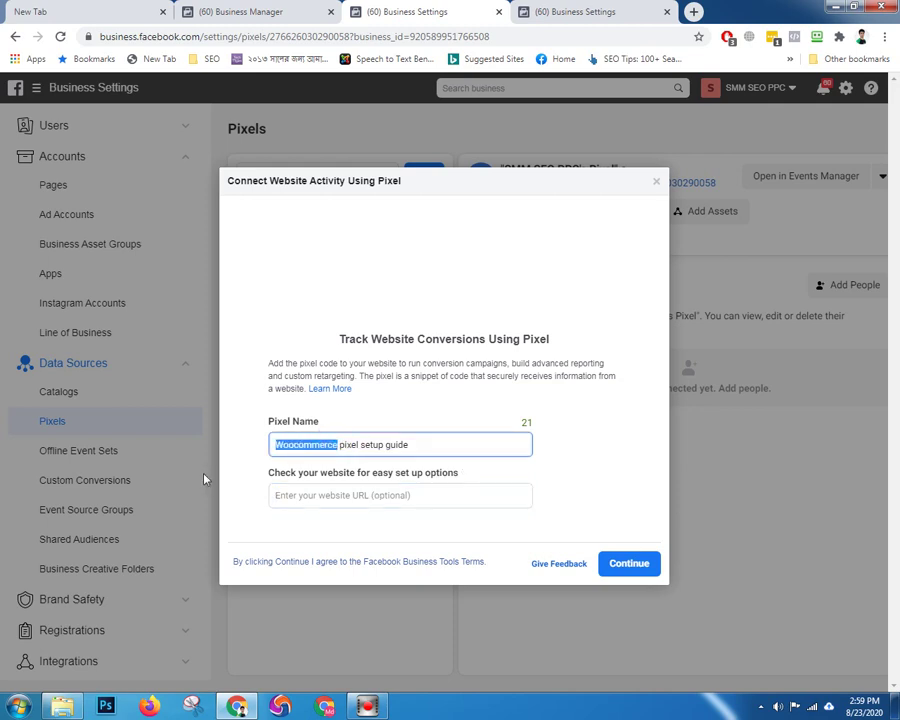
text(sohojai)
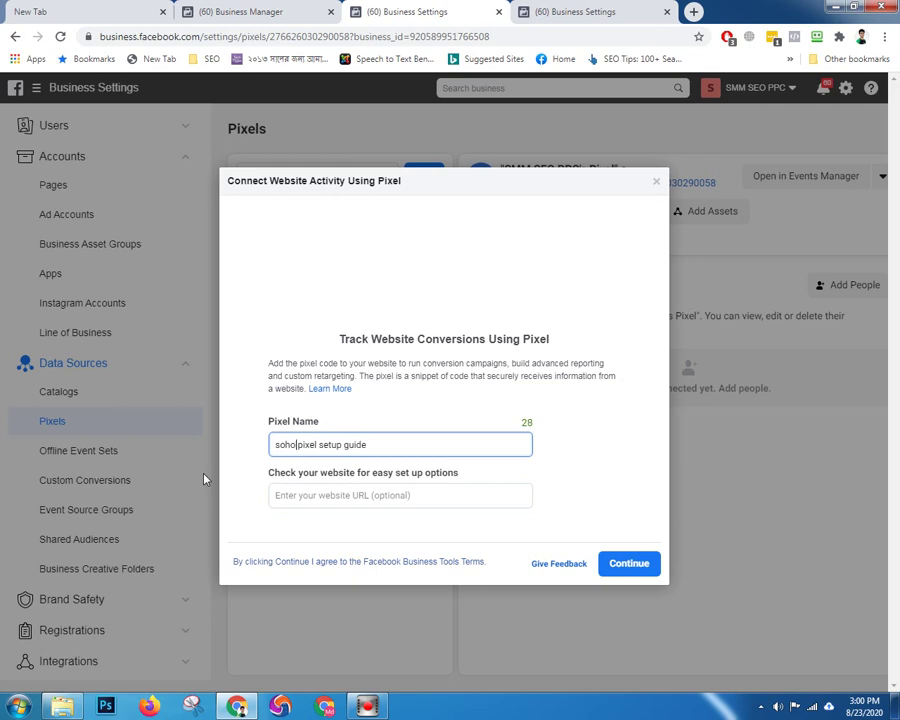
text(.com)
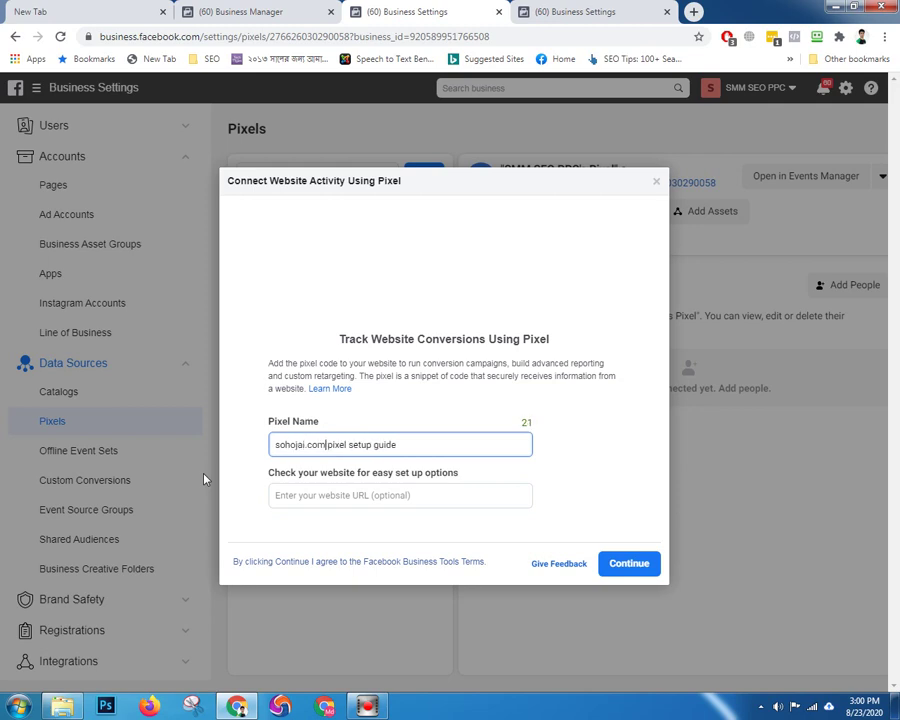
click(404, 445)
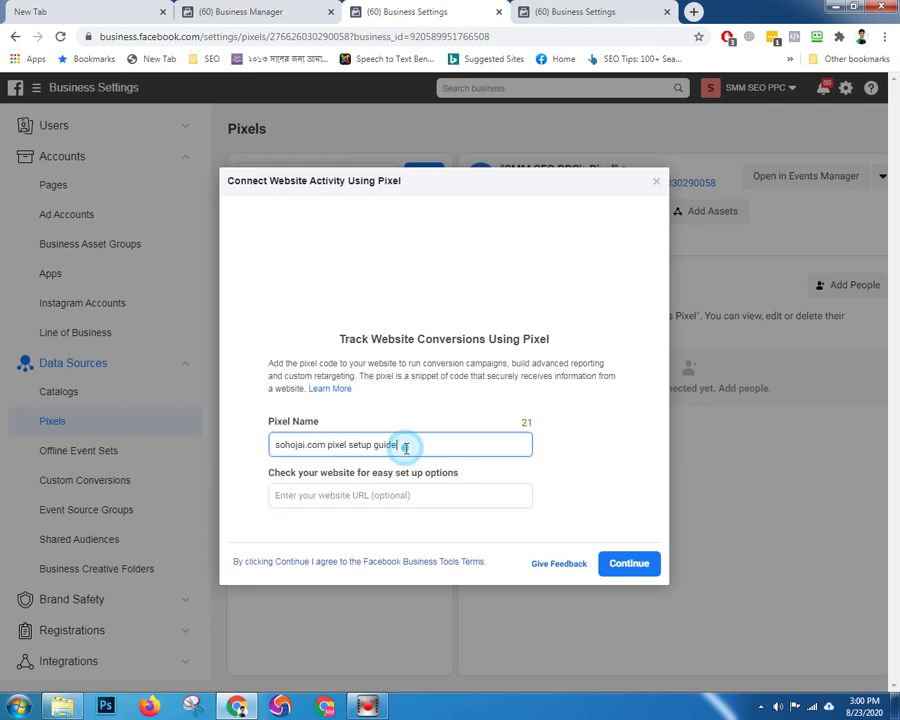
text(- )
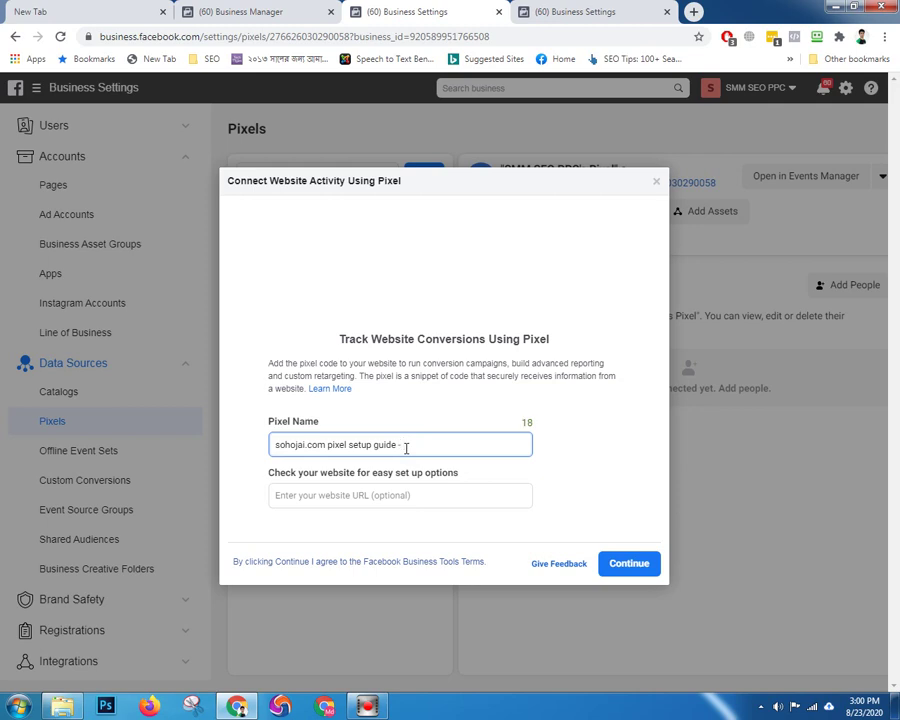
text((fu)
text(torial)
text())
click(311, 487)
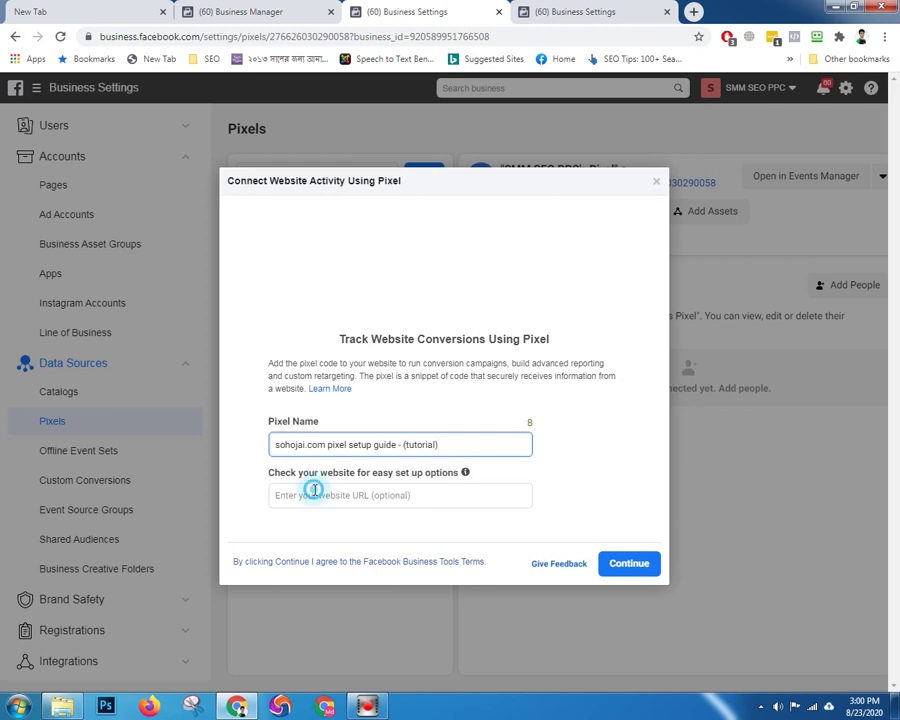
text(h)
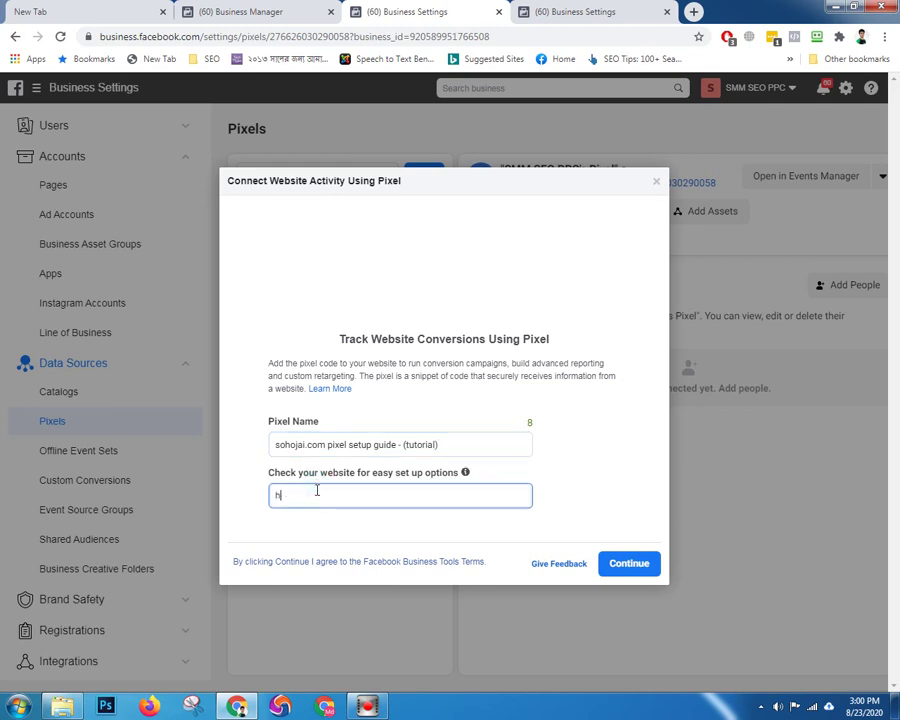
text(ttps://sohojai.com)
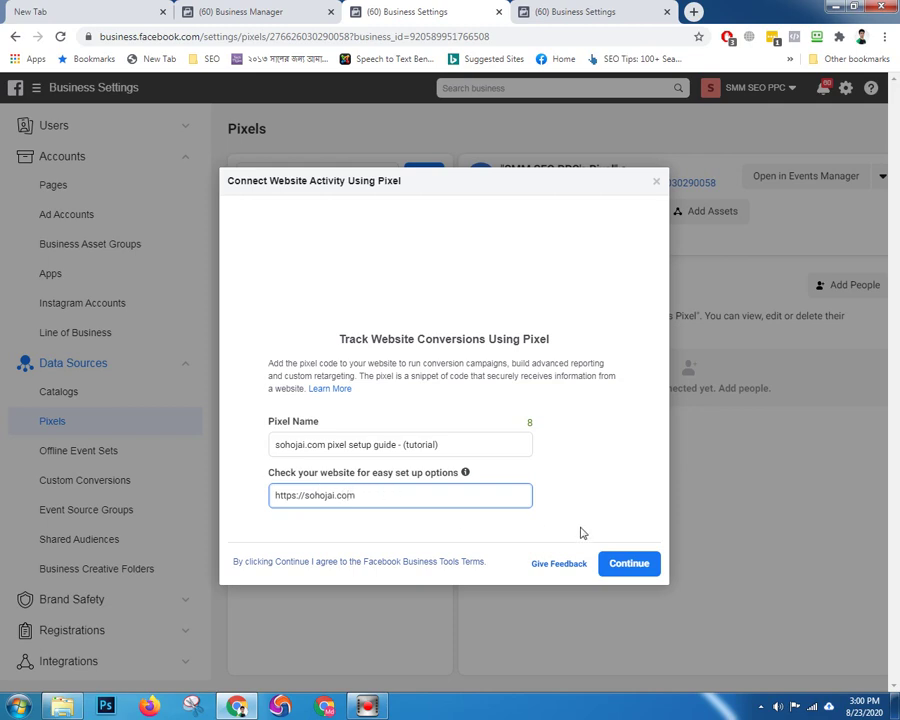
click(630, 563)
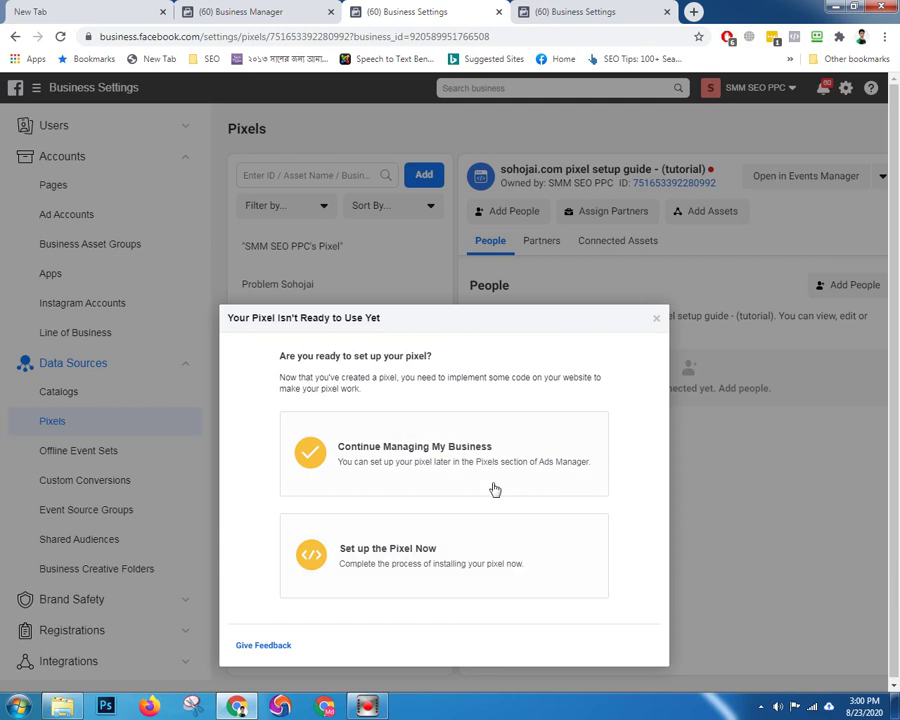
click(417, 464)
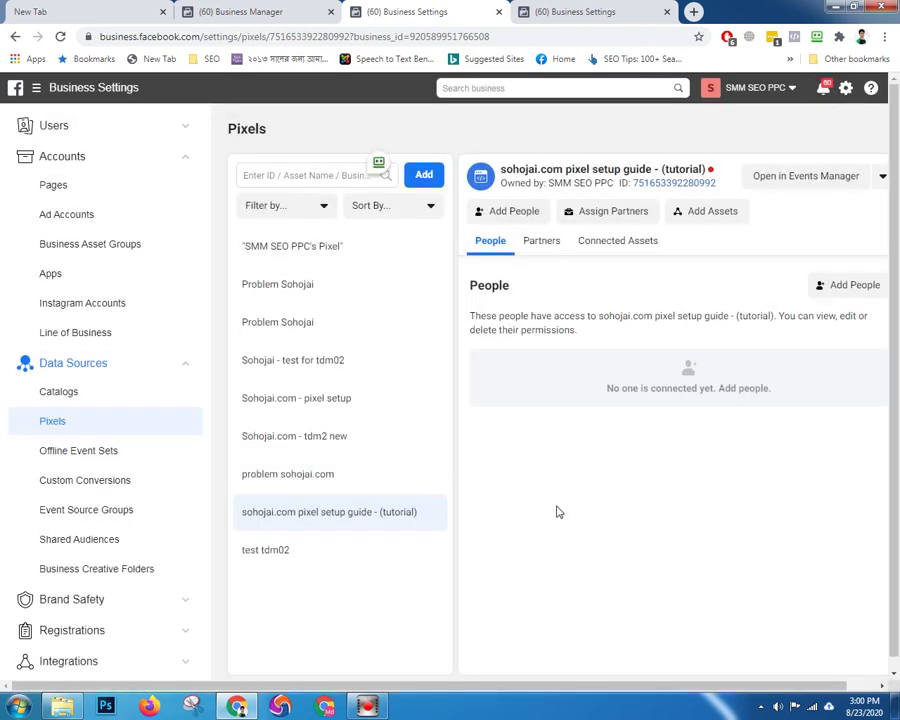
- Add the business's ad account as an asset to the "sohojai.com pixel setup guide - (tutorial)" pixel
click(373, 514)
click(350, 516)
click(883, 178)
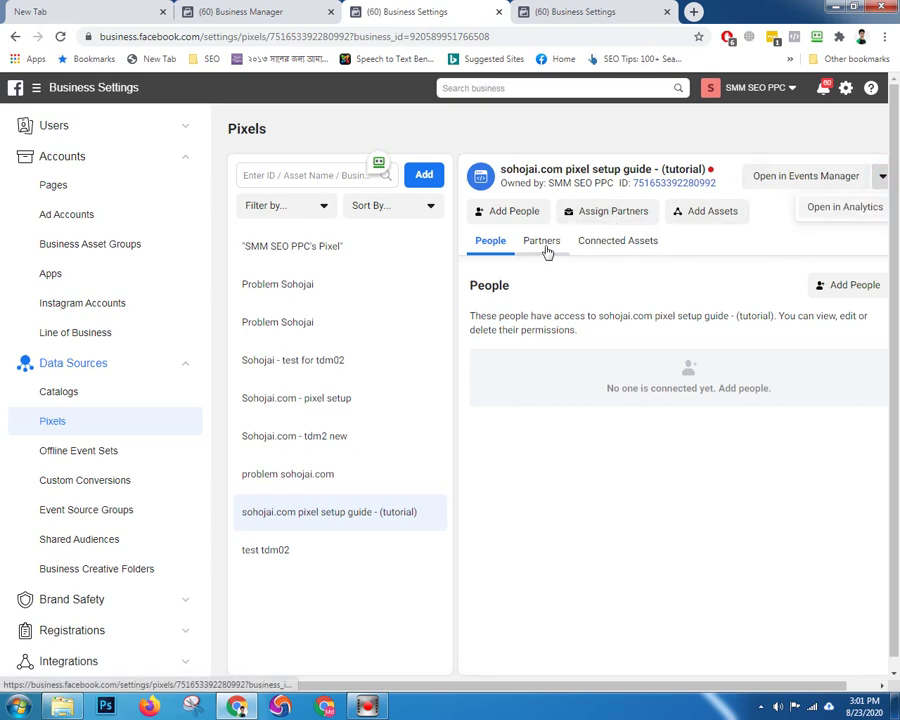
click(700, 214)
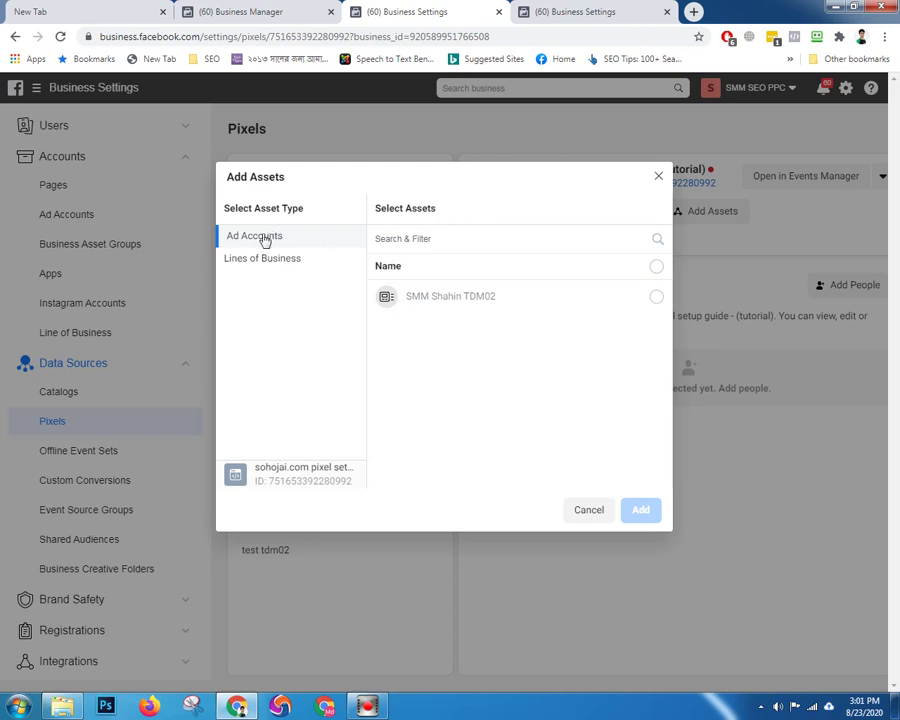
click(255, 264)
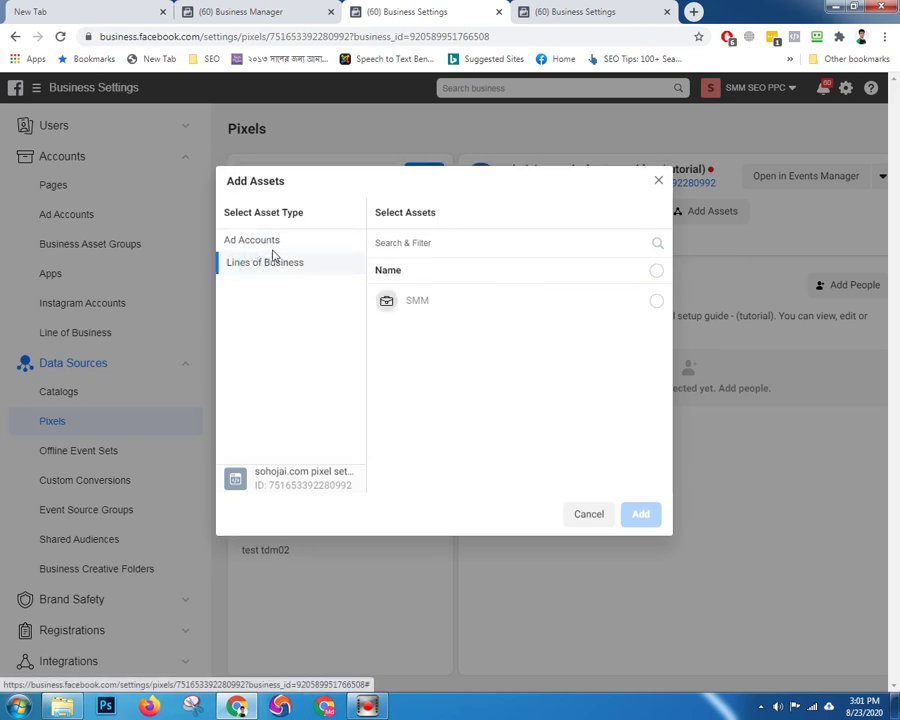
click(264, 242)
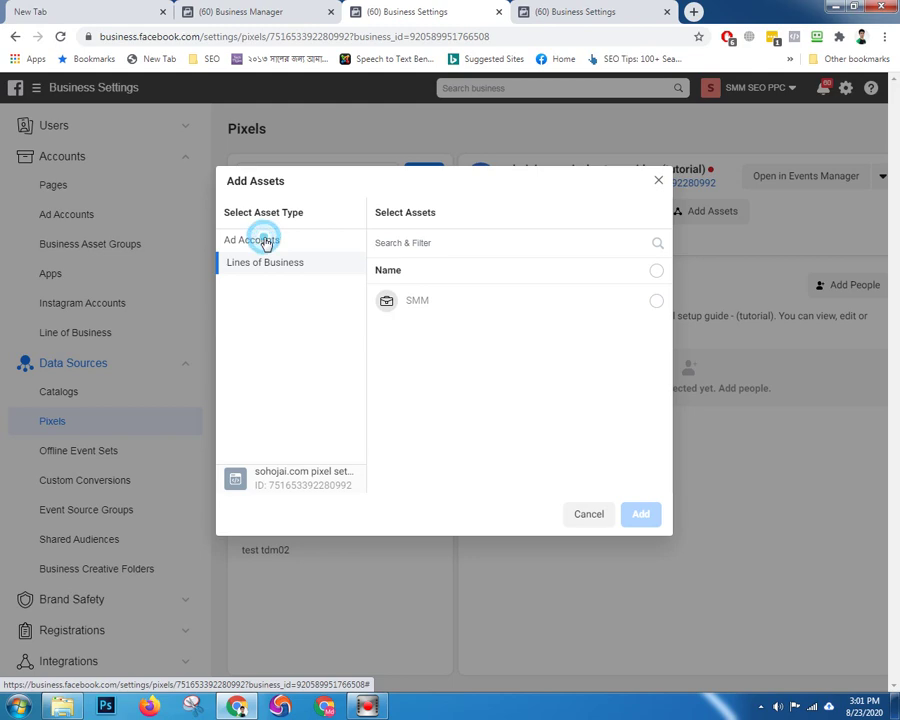
click(541, 313)
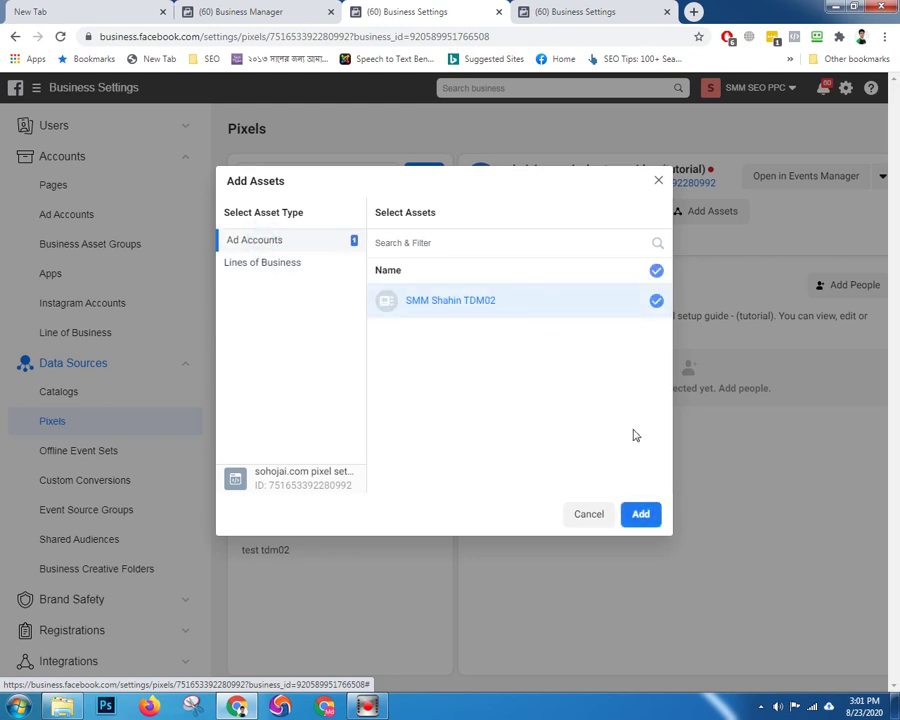
click(645, 520)
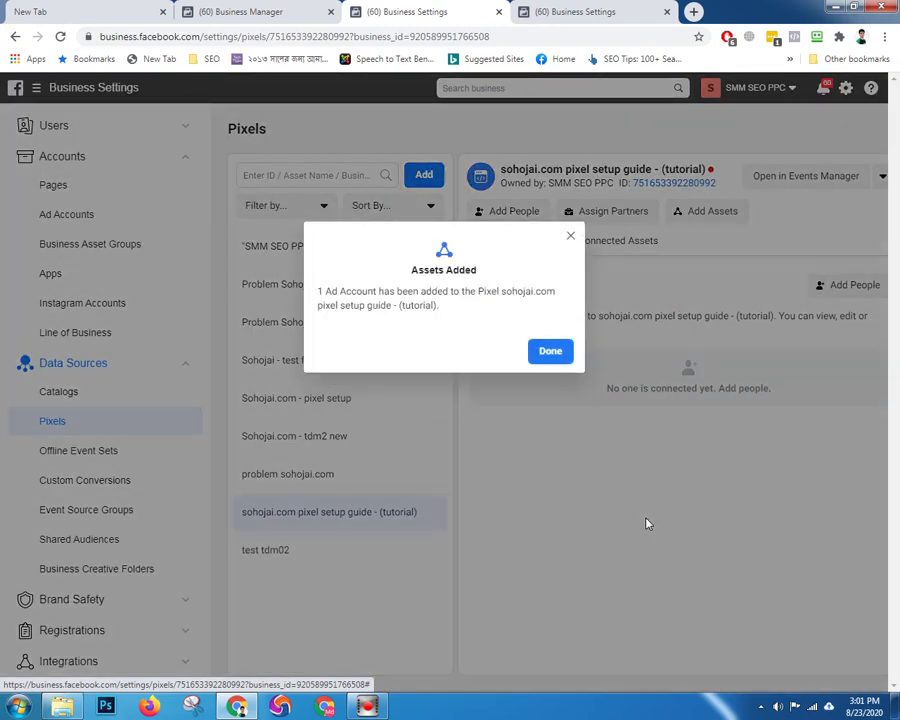
click(554, 351)
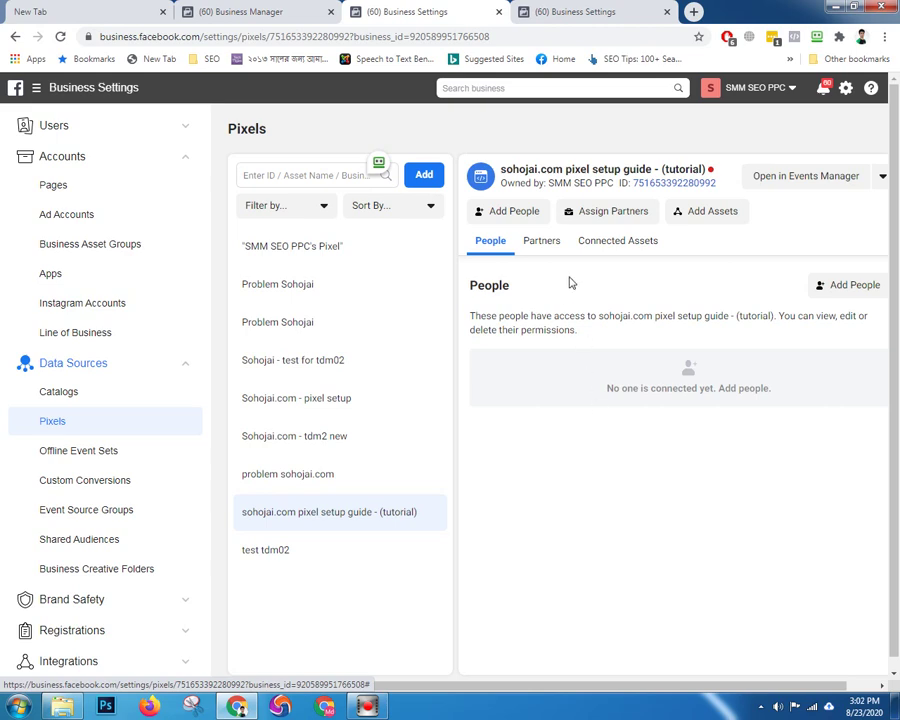
click(540, 246)
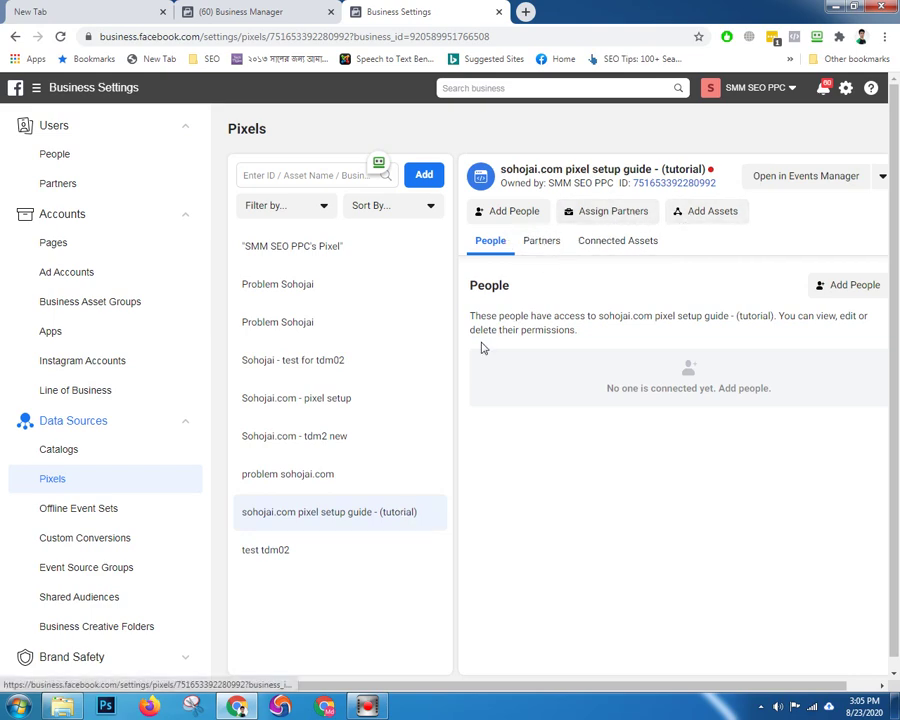
- Check the ad accounts available for assignment to the tutorial pixel, then open the pixel in Events Manager
click(716, 219)
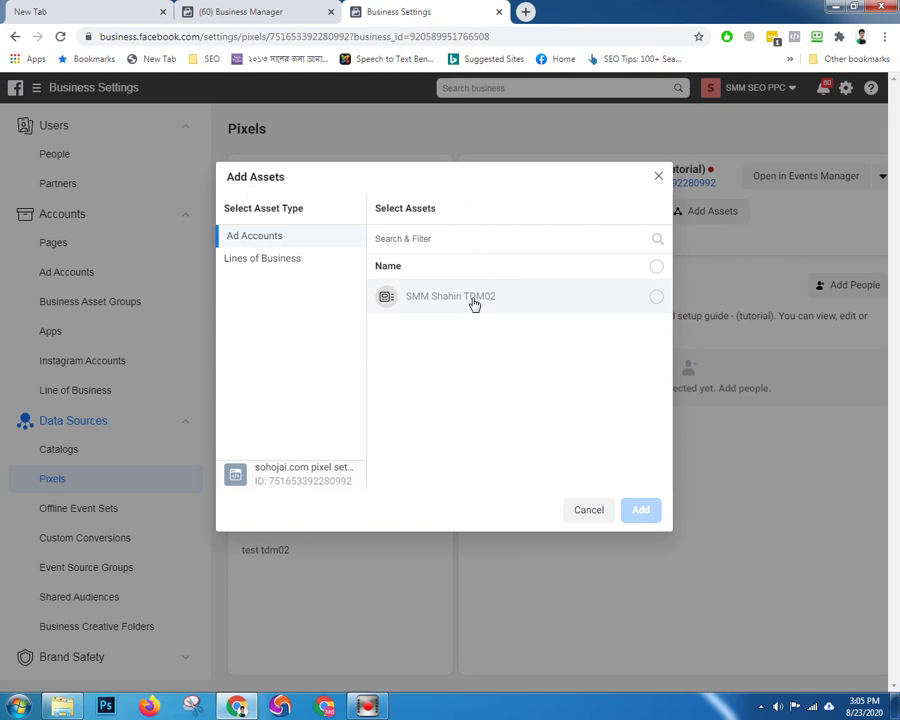
click(657, 178)
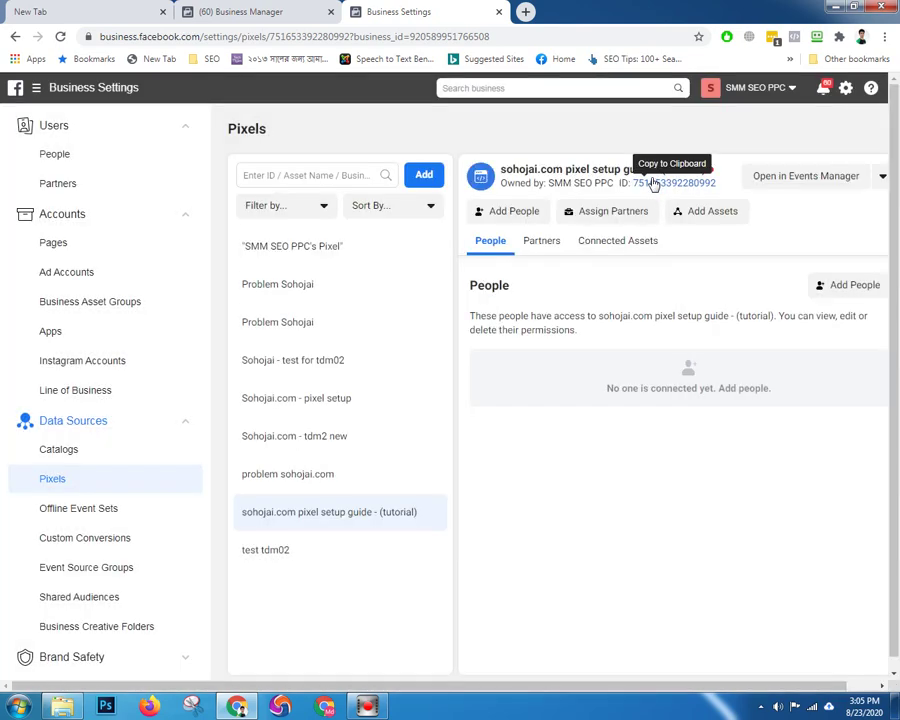
click(818, 185)
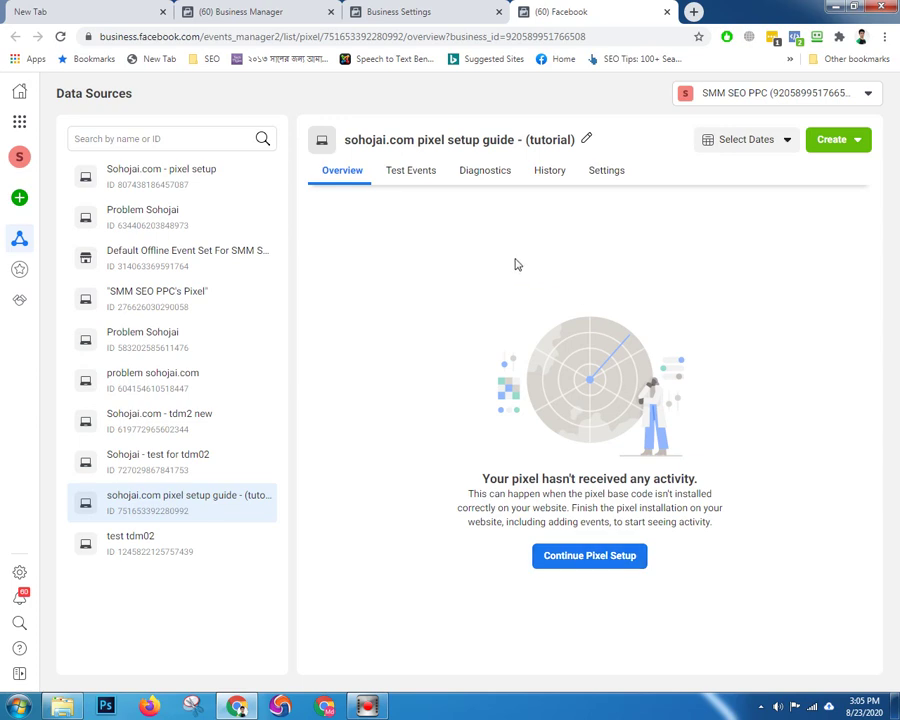
- Review the pixel's Test Events page and its settings, including the transition period and sharing sections
click(411, 177)
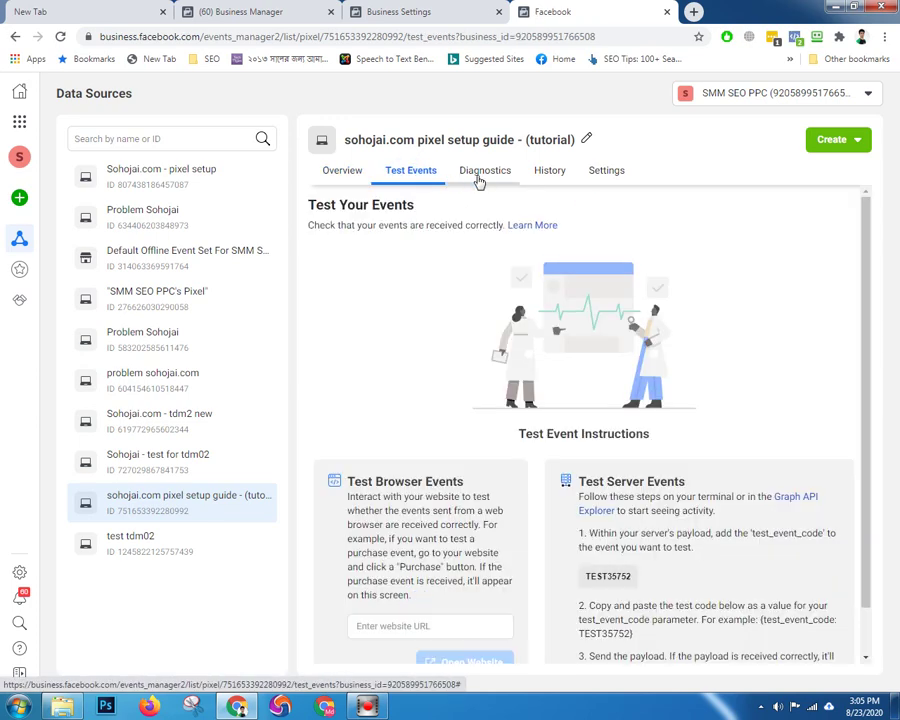
click(600, 176)
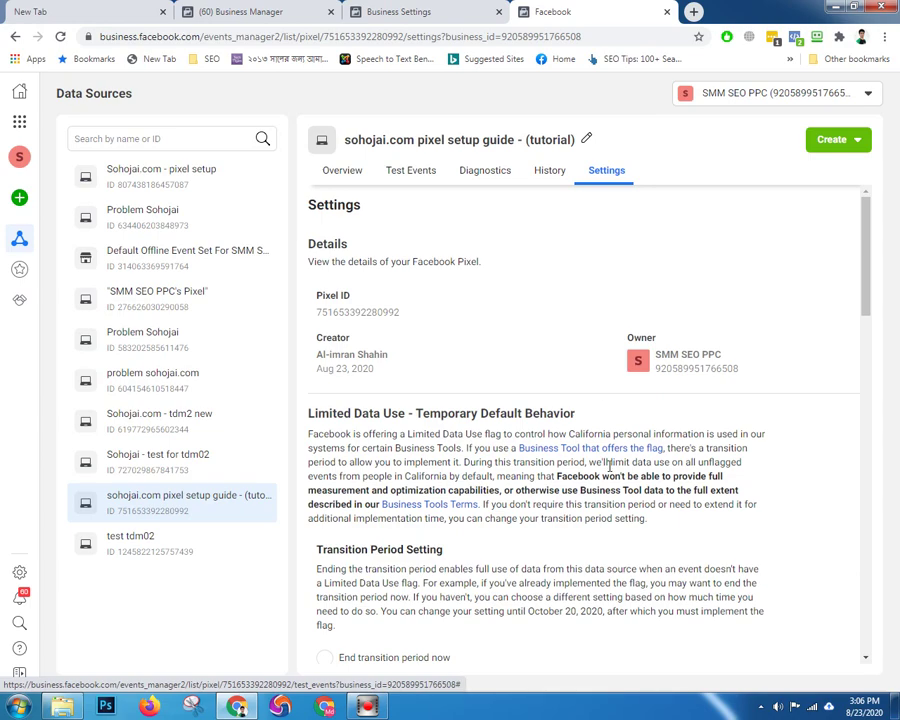
scroll(609, 467, down, 5)
scroll(433, 560, up, 4)
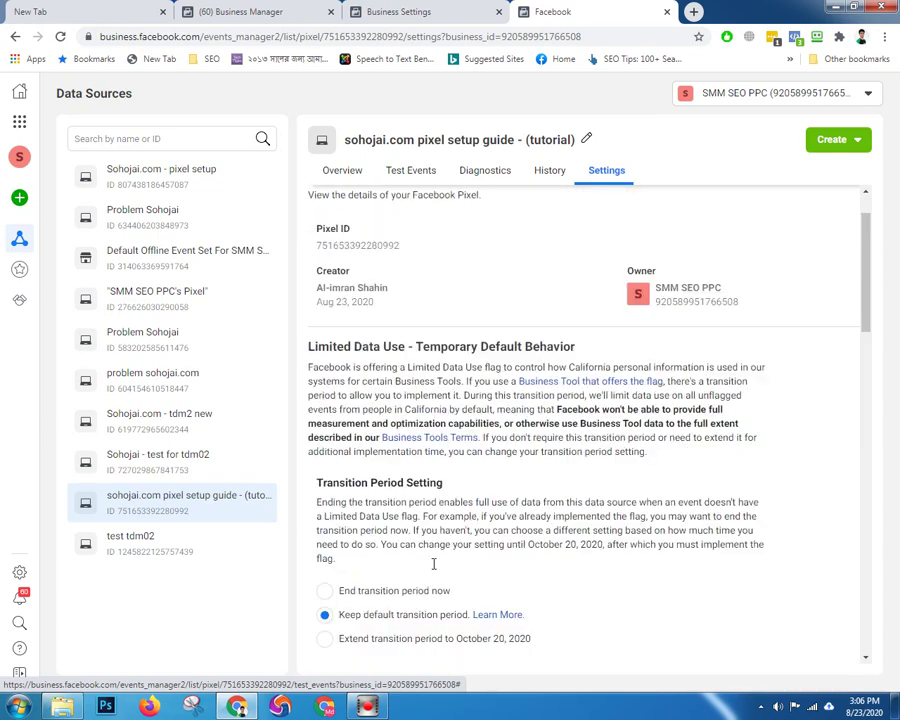
scroll(433, 563, down, 4)
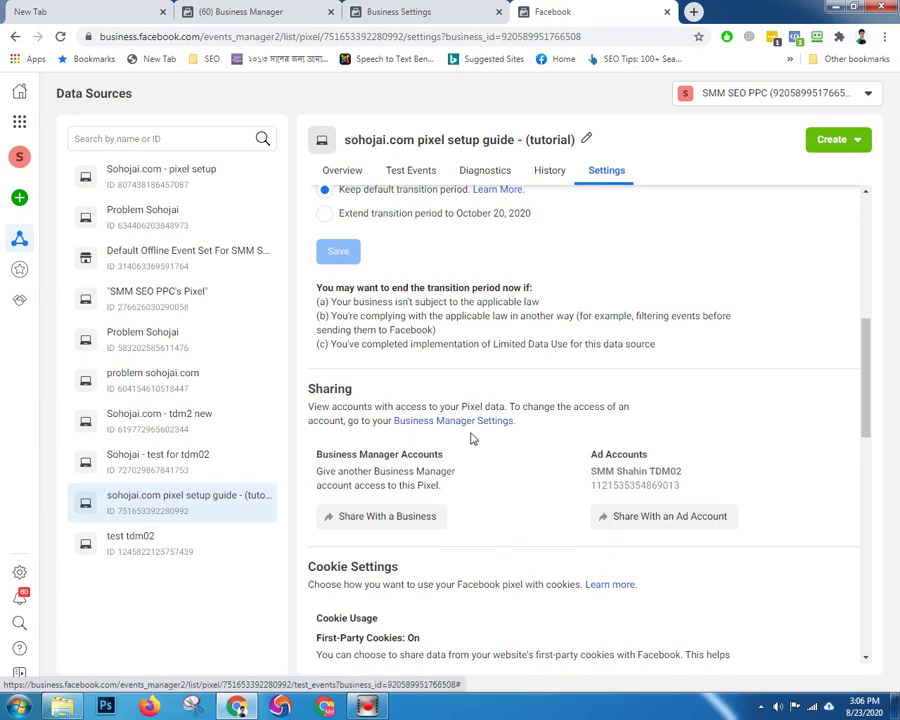
scroll(476, 440, up, 5)
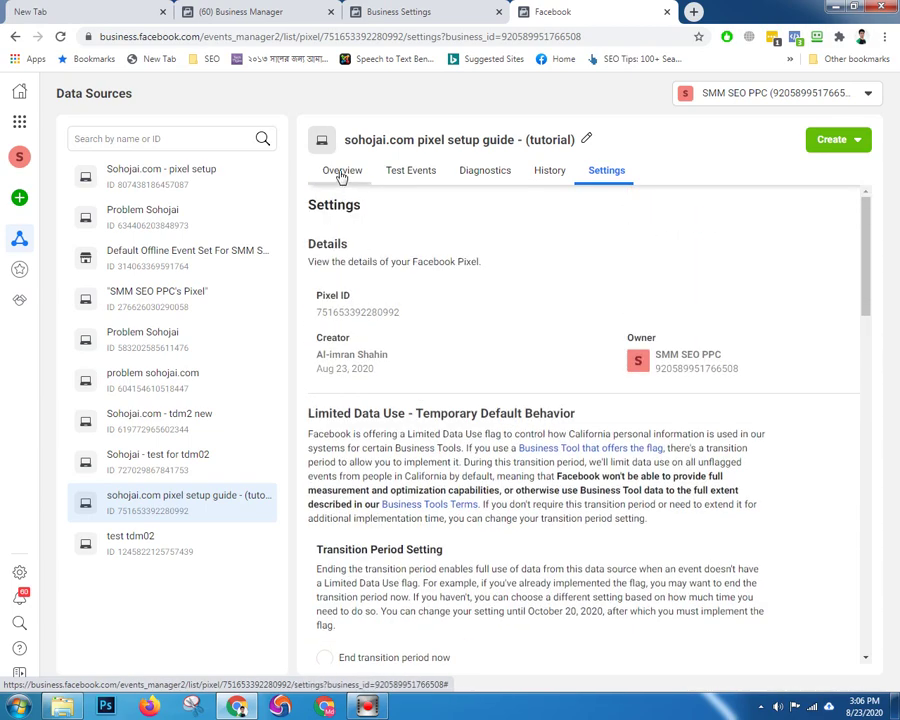
- Continue the pixel setup from its overview using a partner integration and choose WooCommerce as the partner
click(341, 173)
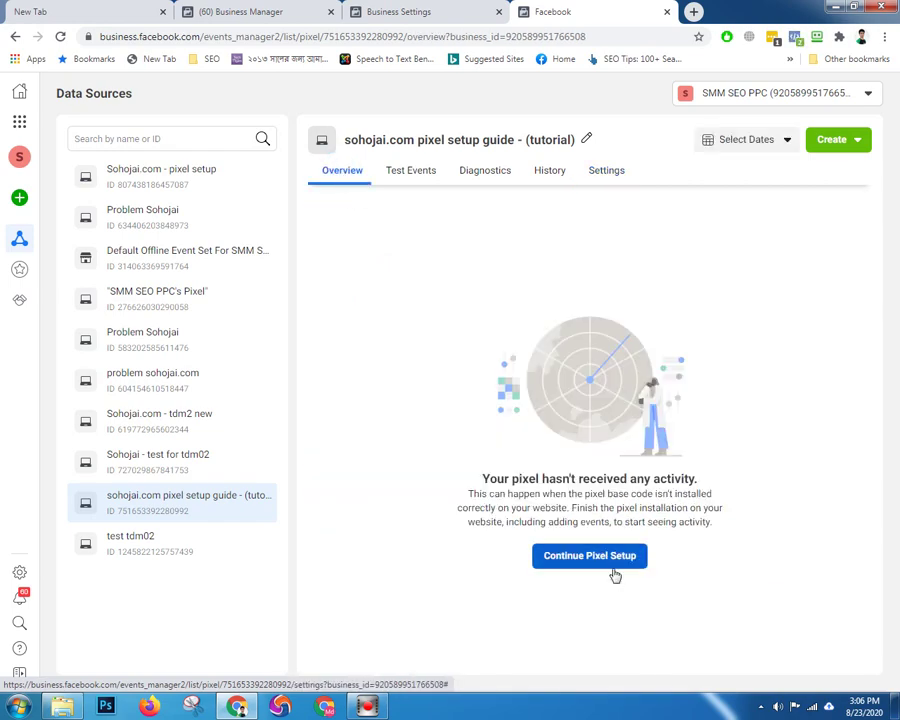
click(600, 562)
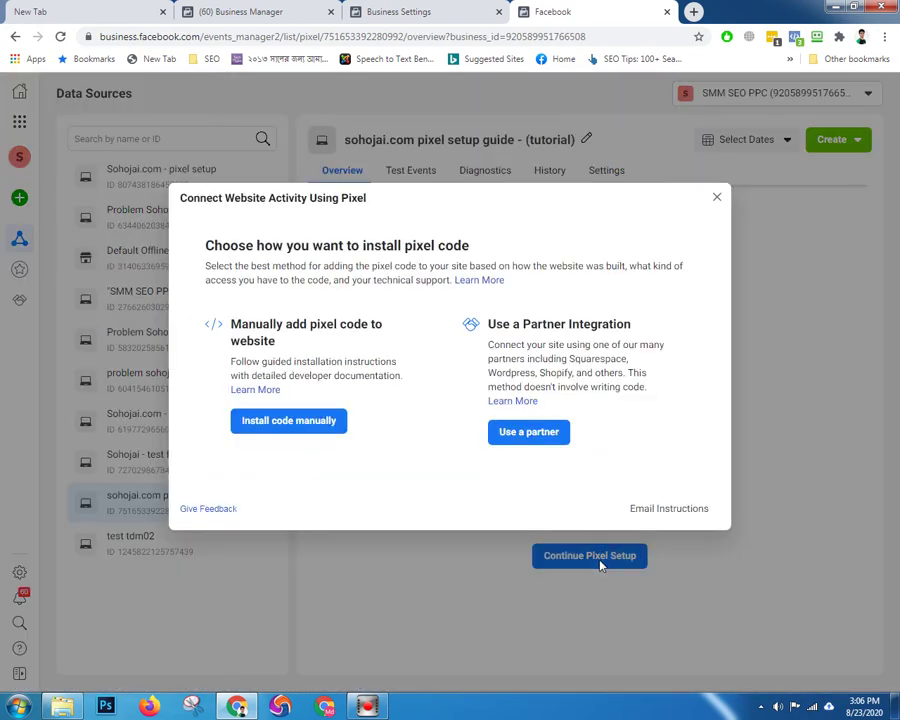
click(539, 437)
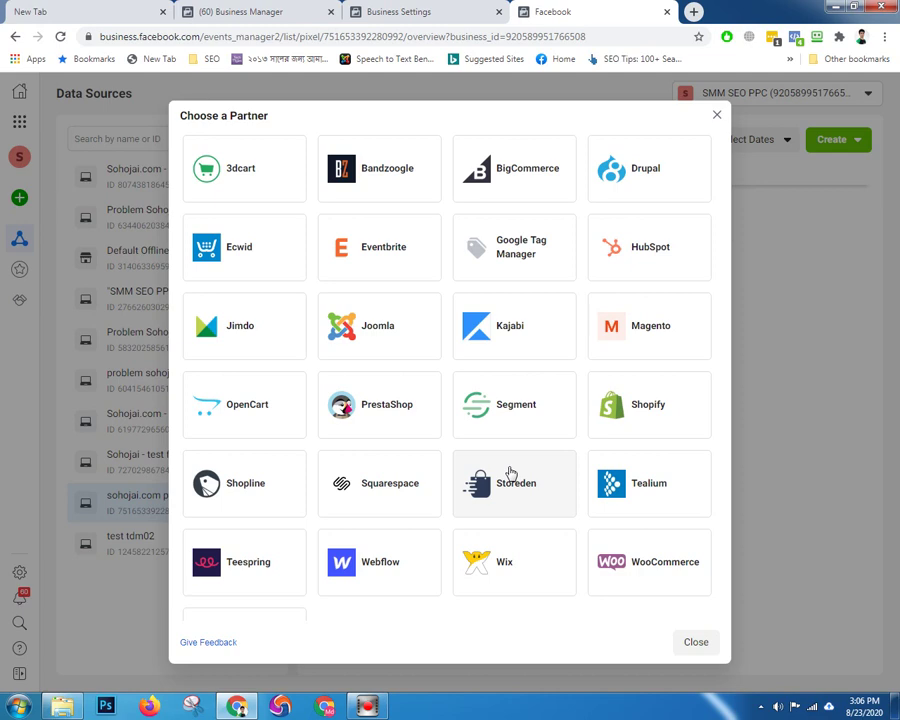
key(ctrl+plus)
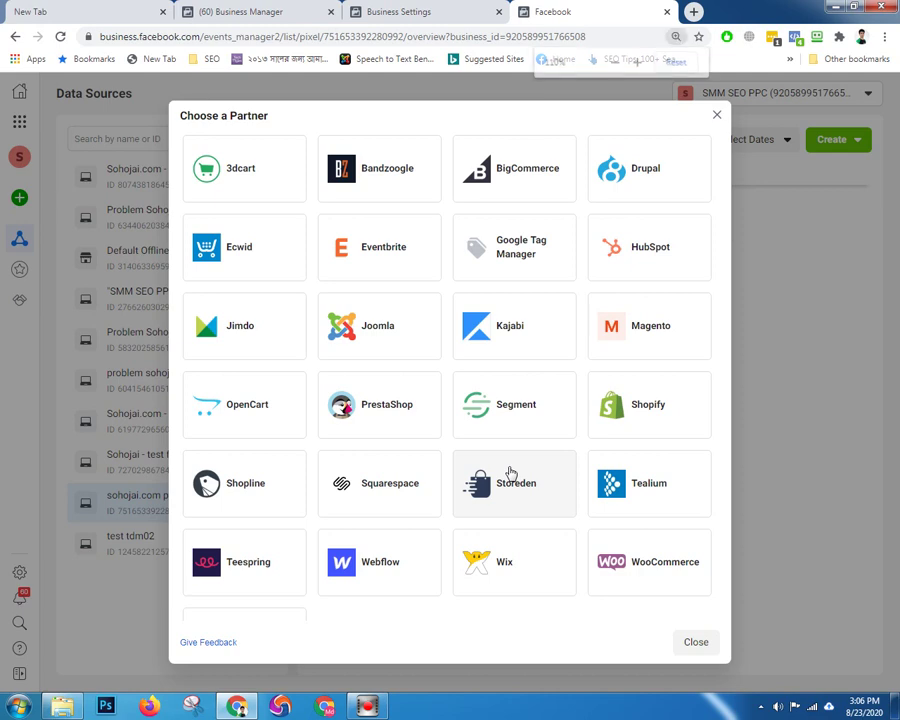
key(ctrl+plus)
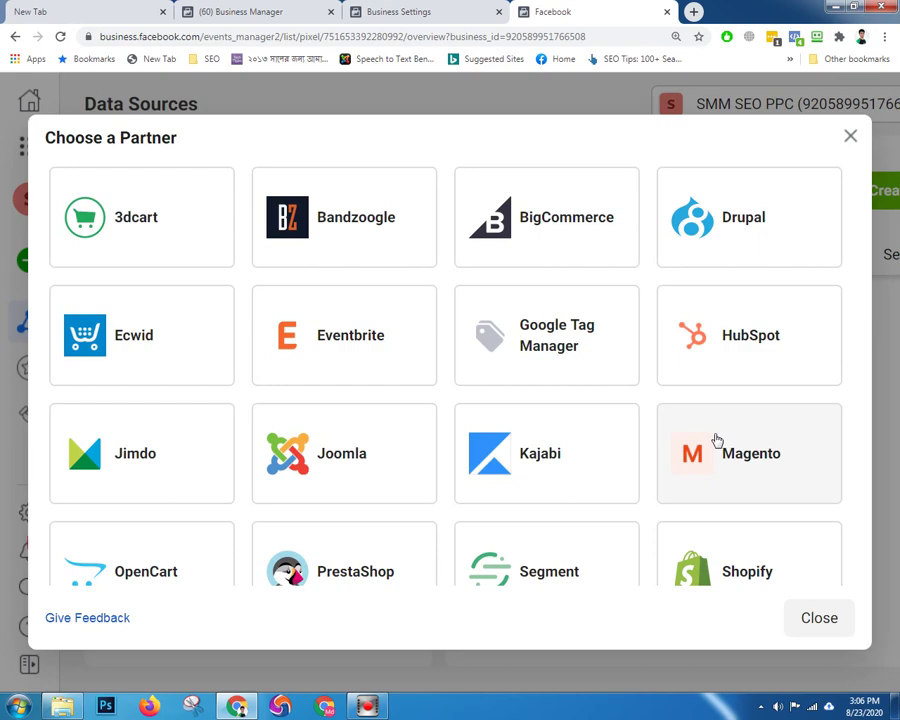
key(ctrl+minus)
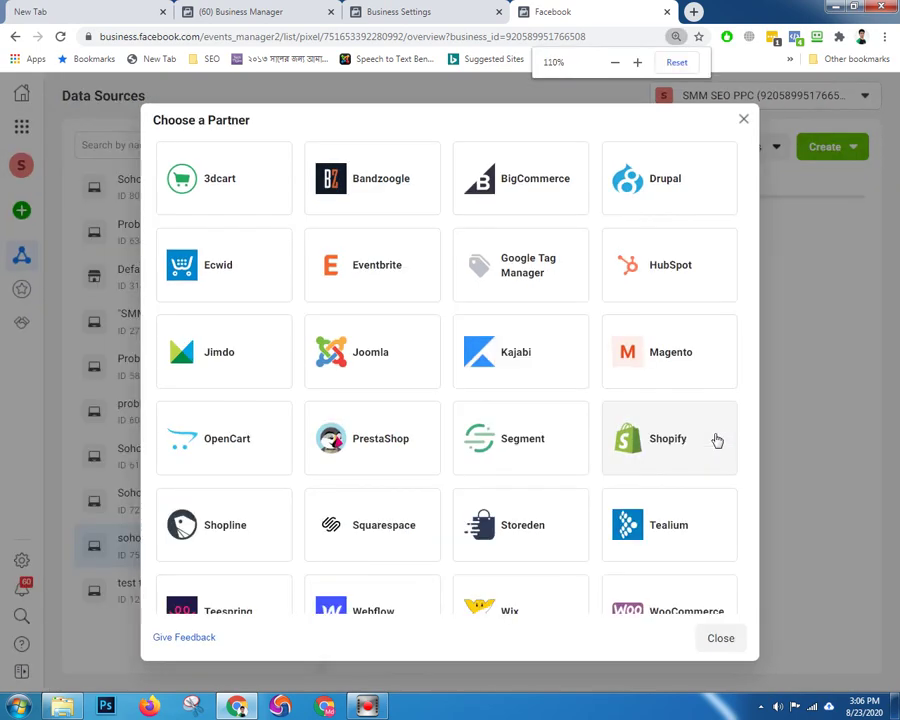
key(ctrl+minus)
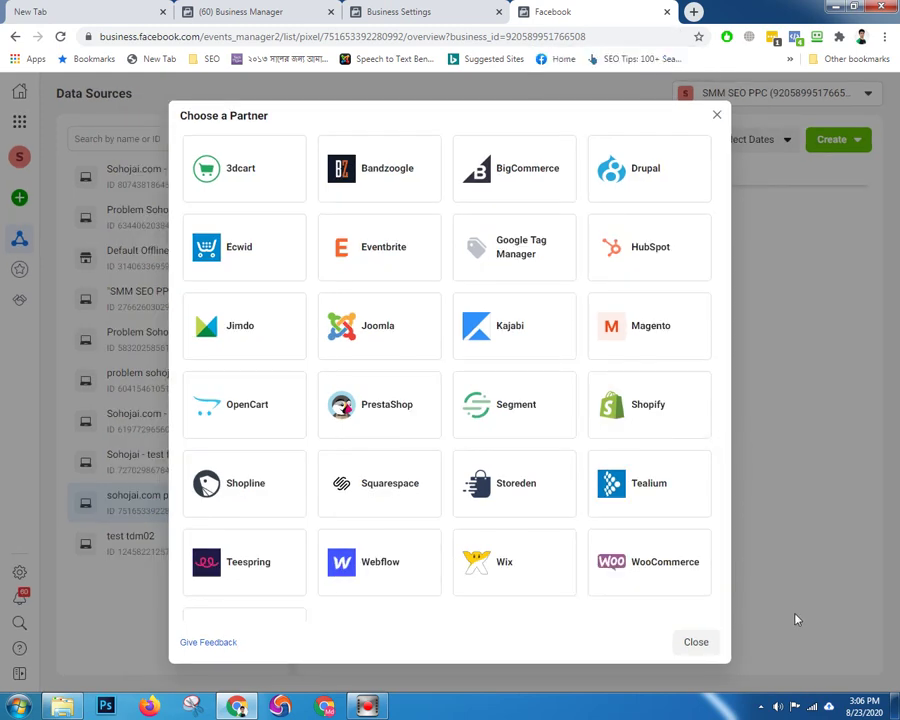
click(651, 573)
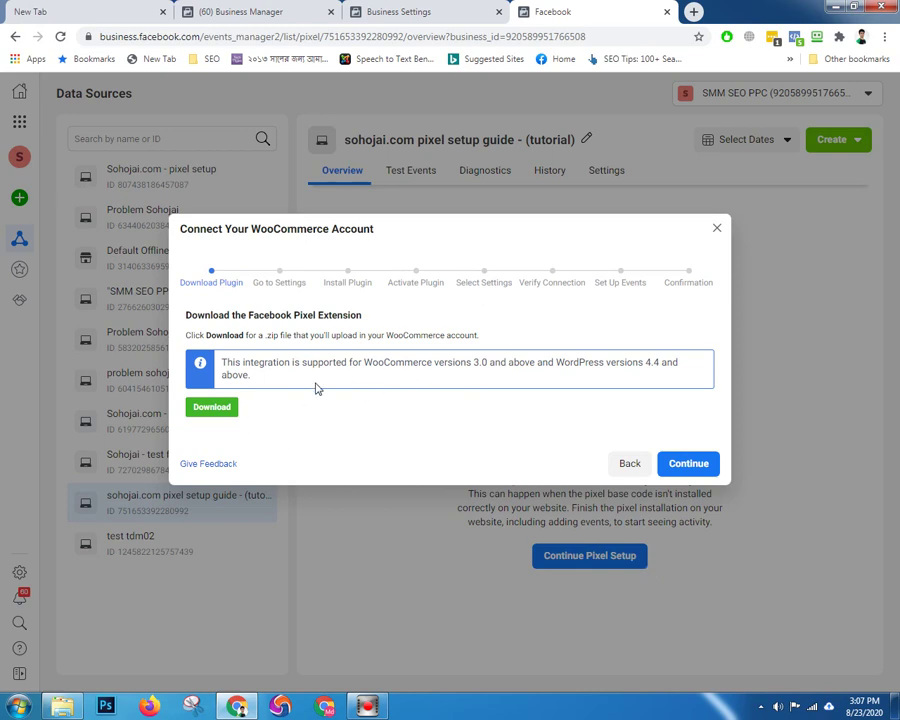
- Download the Facebook pixel extension zip for WooCommerce and advance the setup guide to the Activate Plugin stage
click(221, 408)
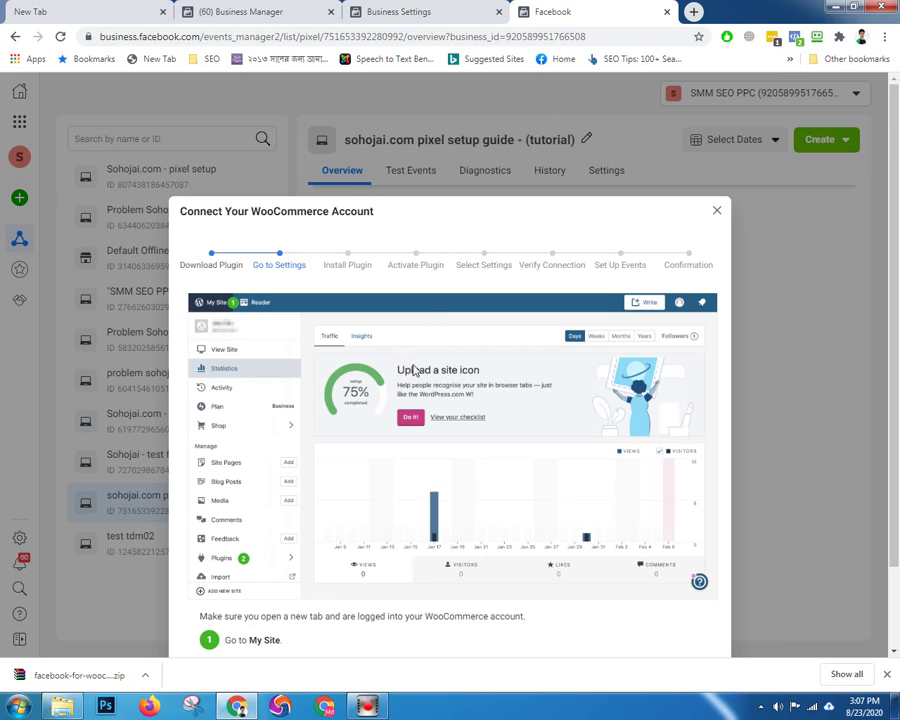
scroll(428, 378, down, 2)
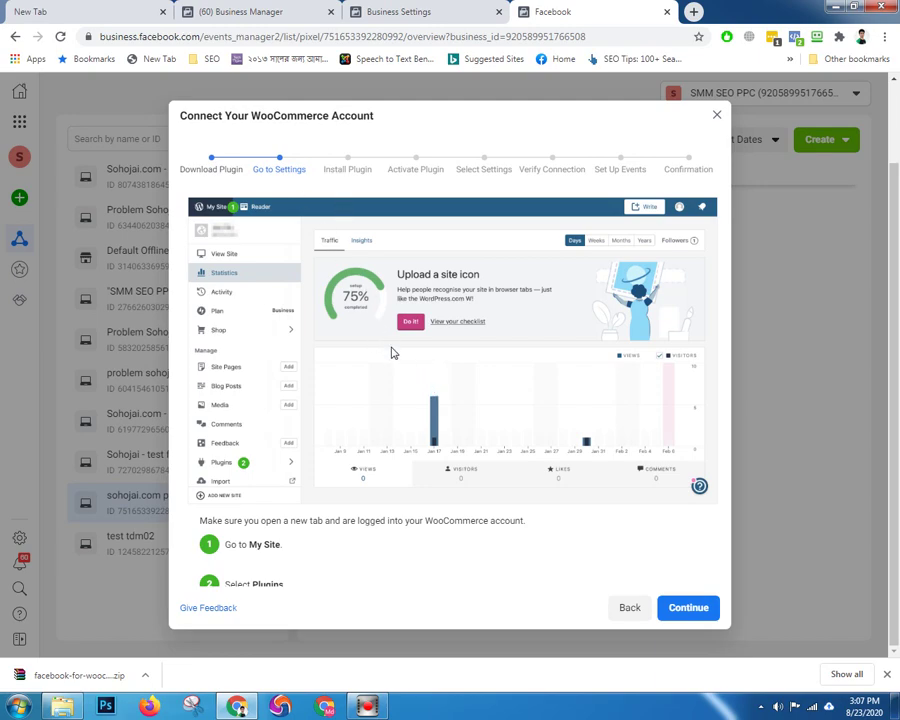
click(690, 607)
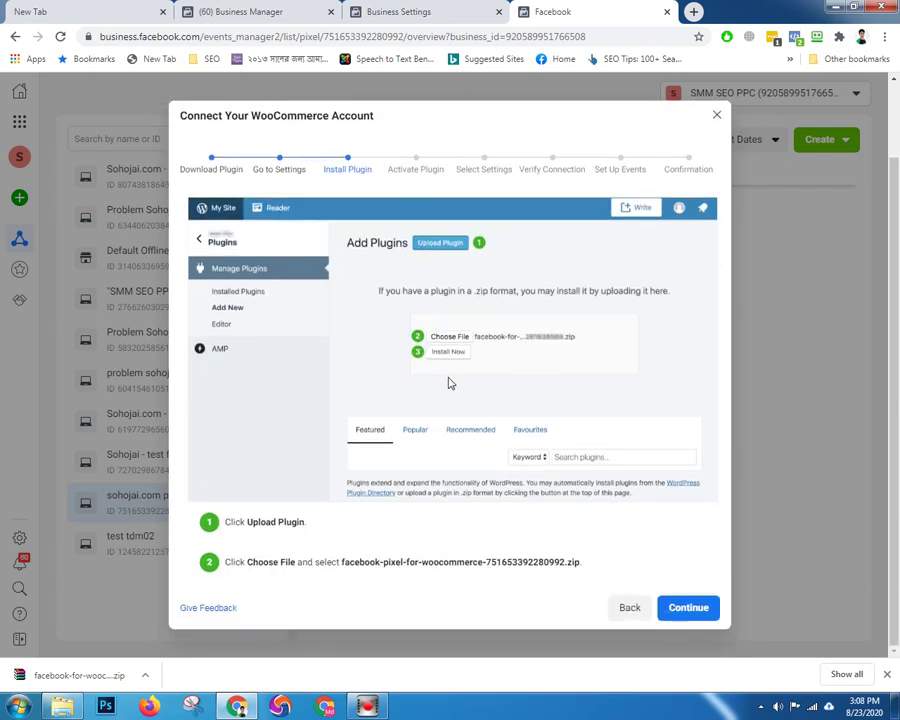
click(690, 607)
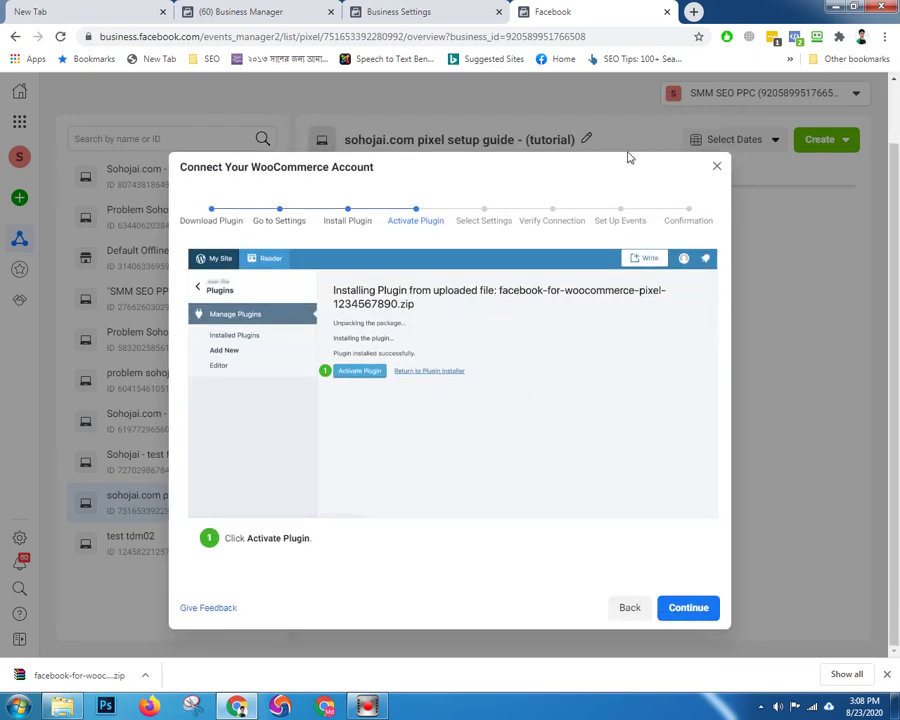
- Open a new browser tab for the shop website
click(690, 11)
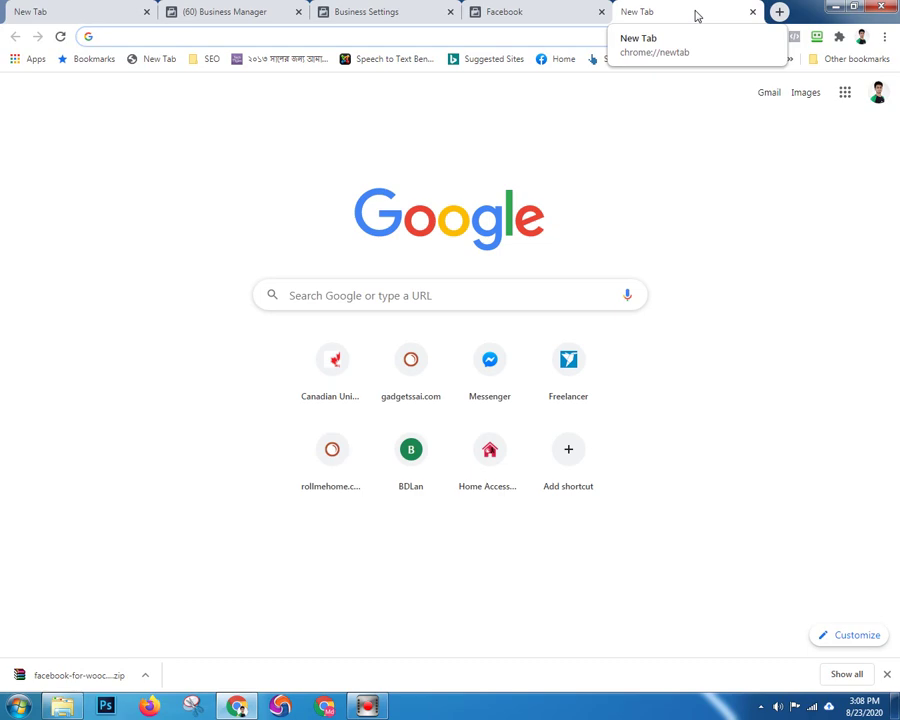
text(j)
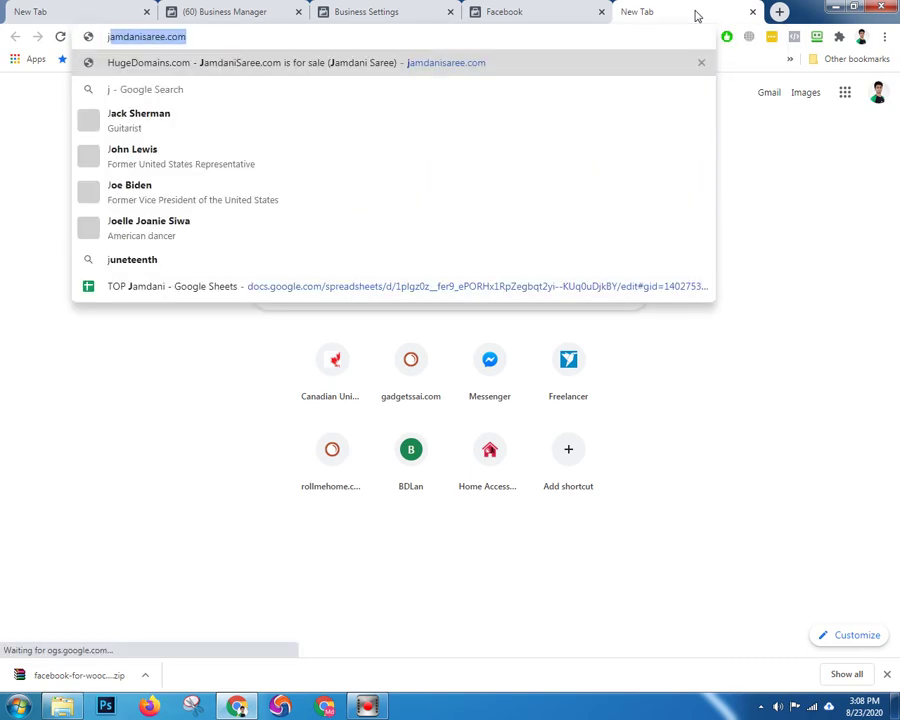
key(BackSpace)
key(BackSpace)
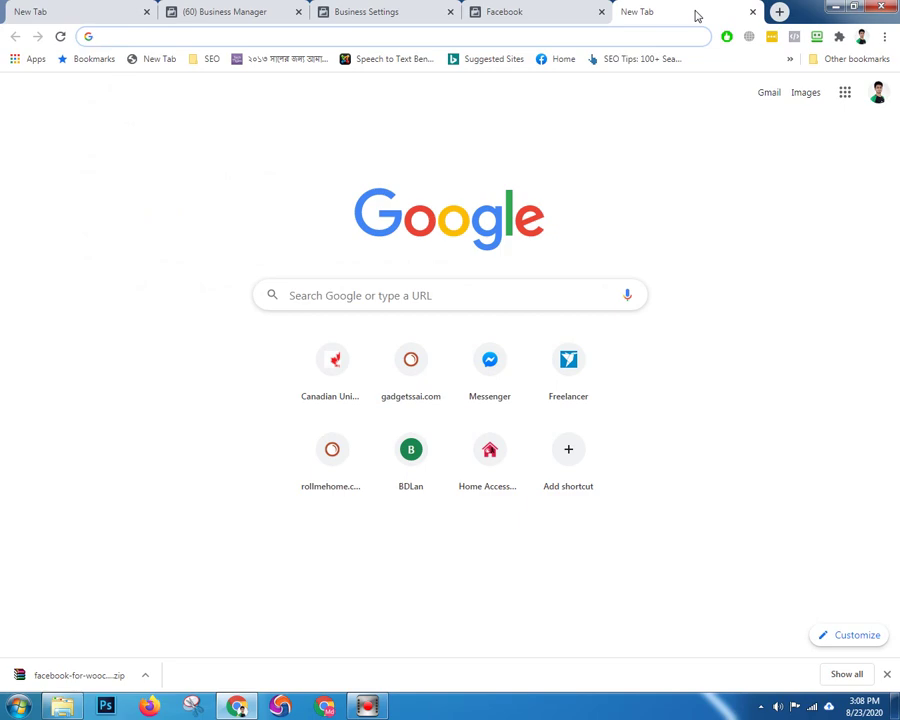
text(j)
key(BackSpace)
text(j)
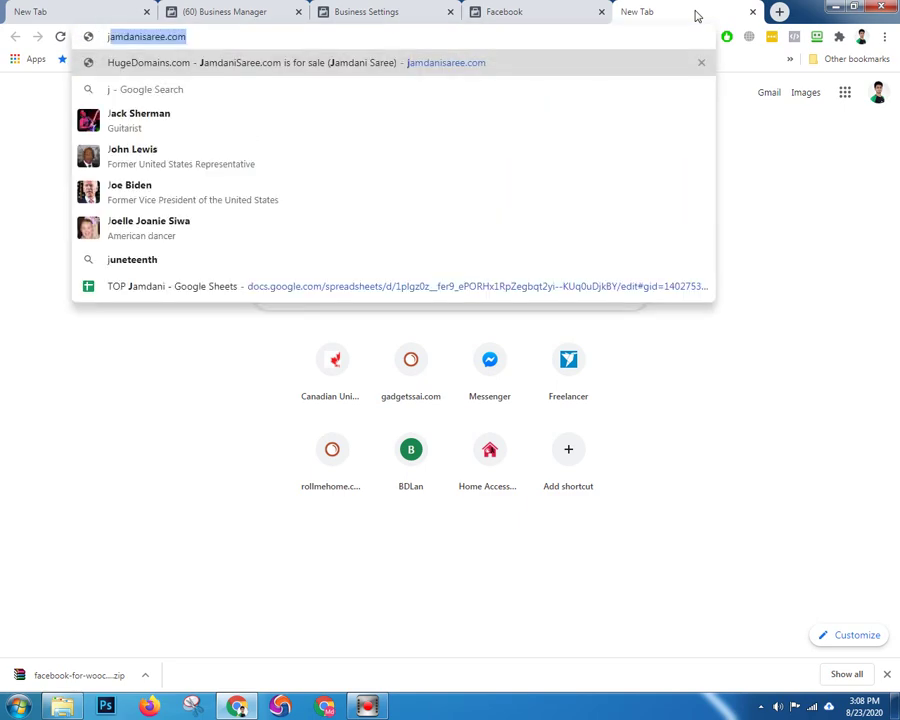
key(BackSpace)
key(BackSpace)
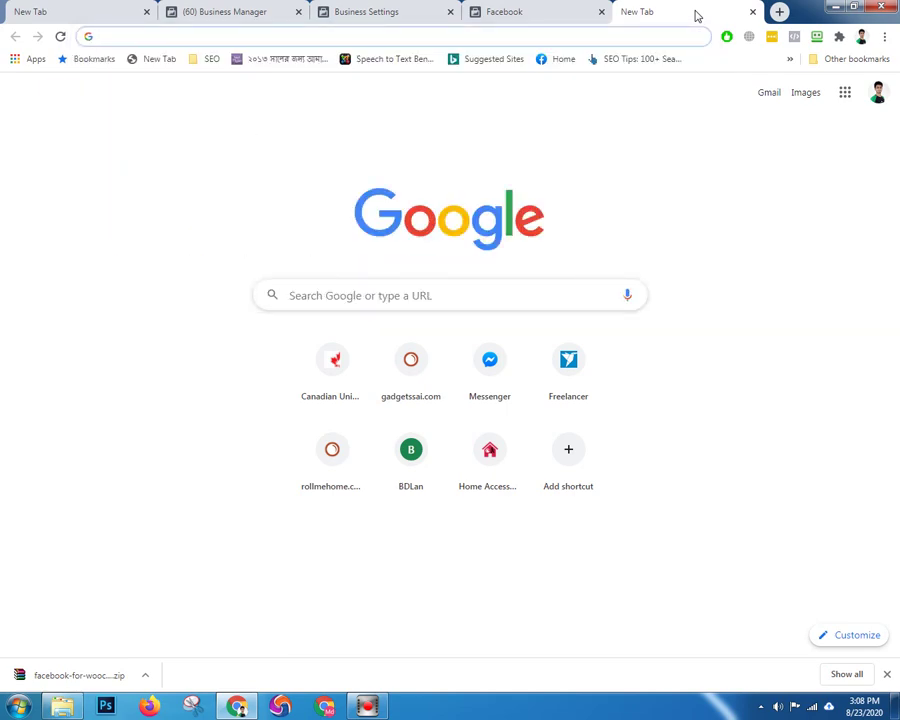
text(so)
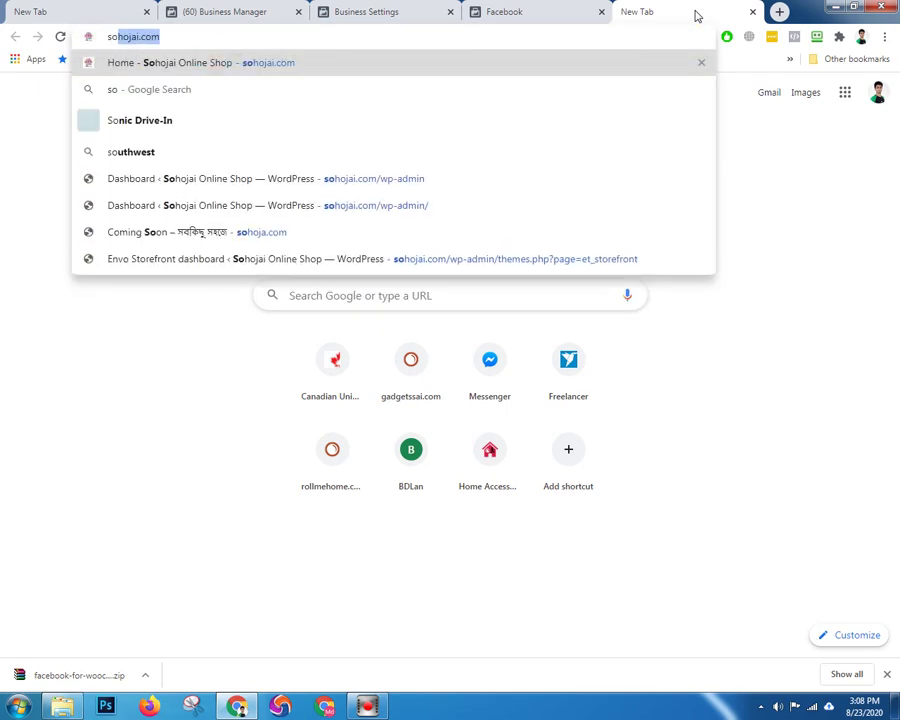
key(Return)
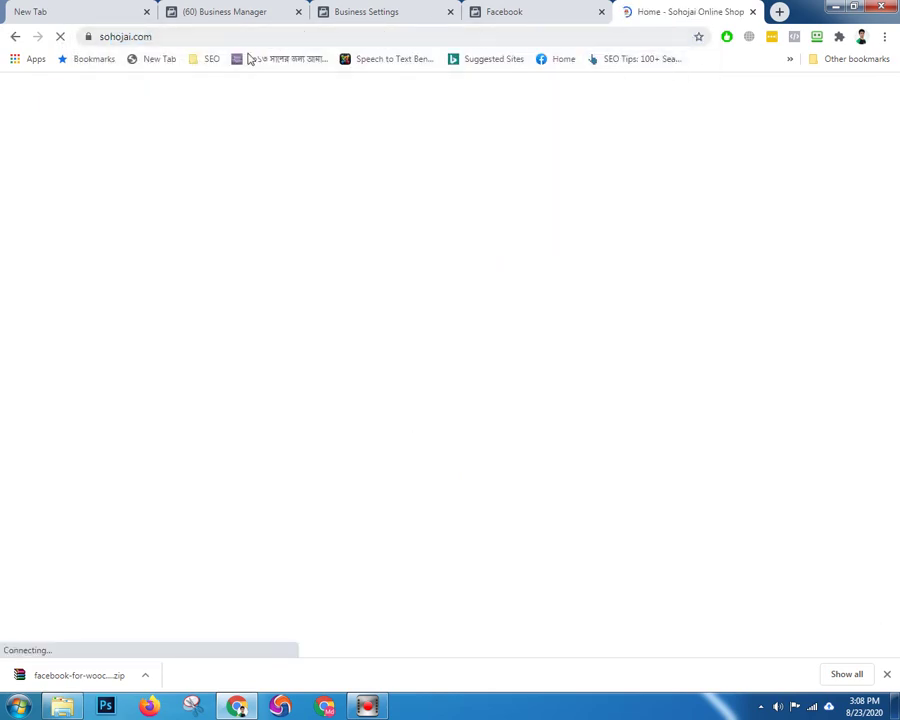
click(223, 34)
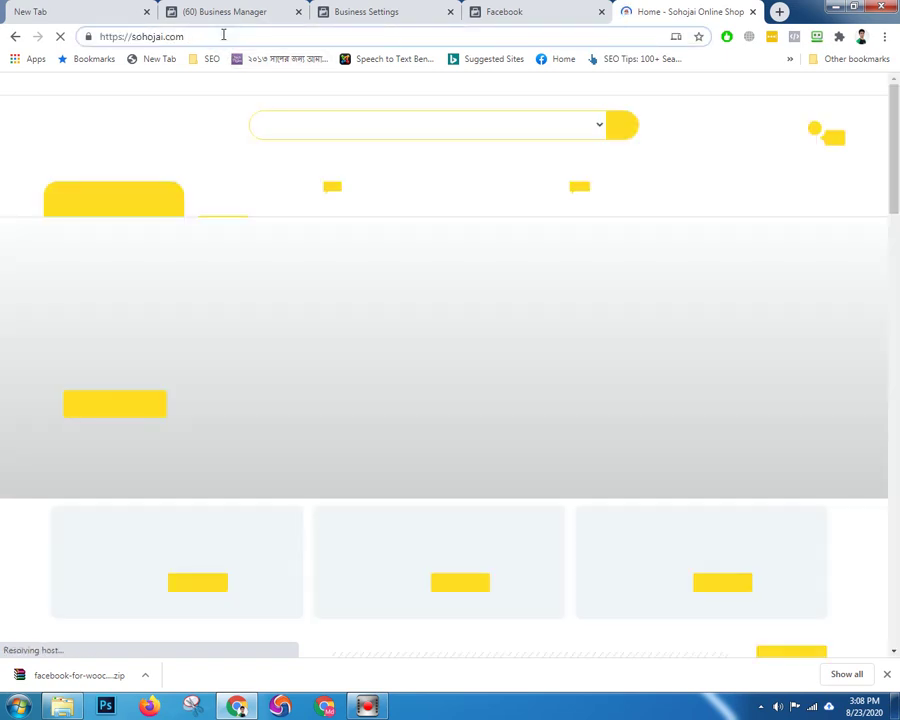
text(/)
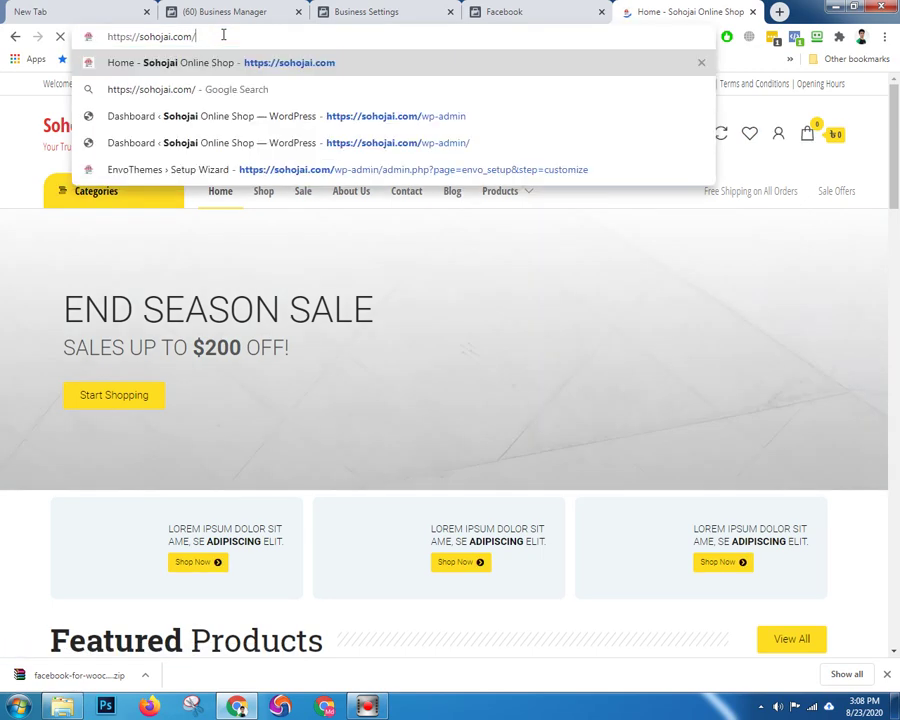
text(wp)
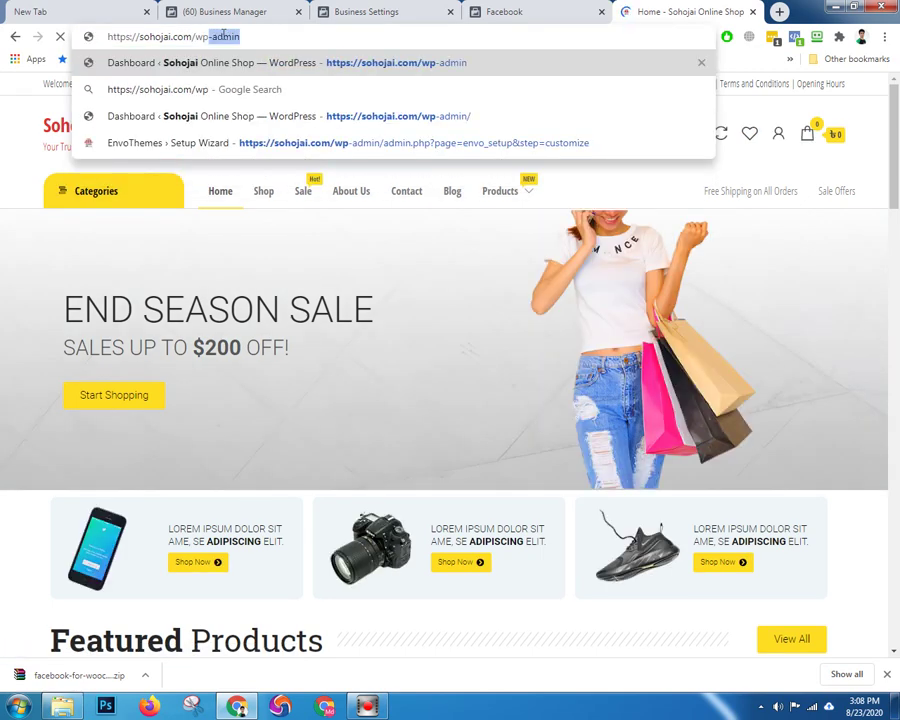
key(Return)
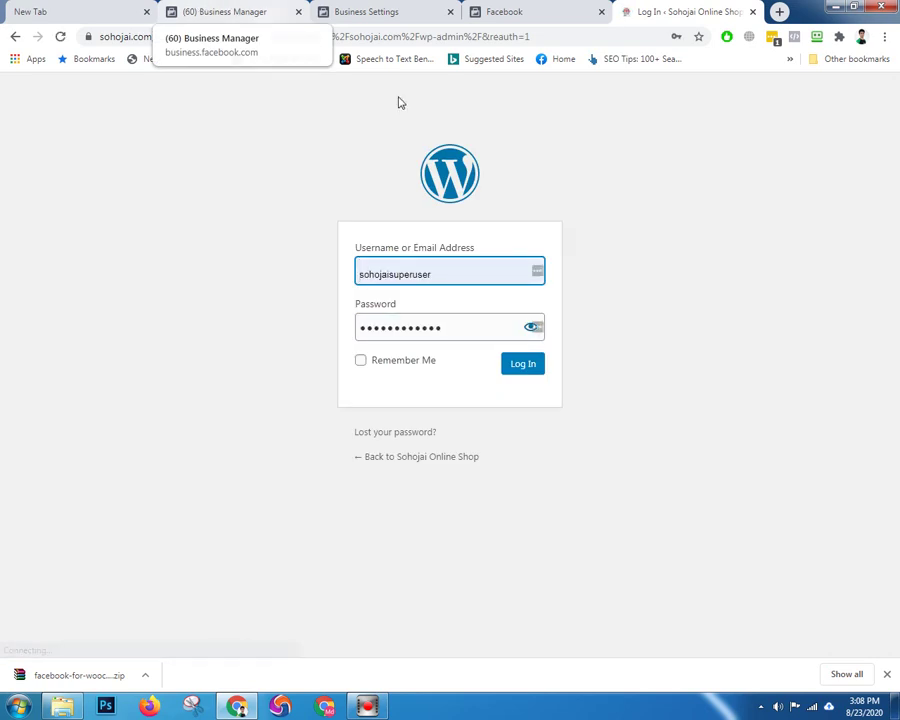
click(524, 366)
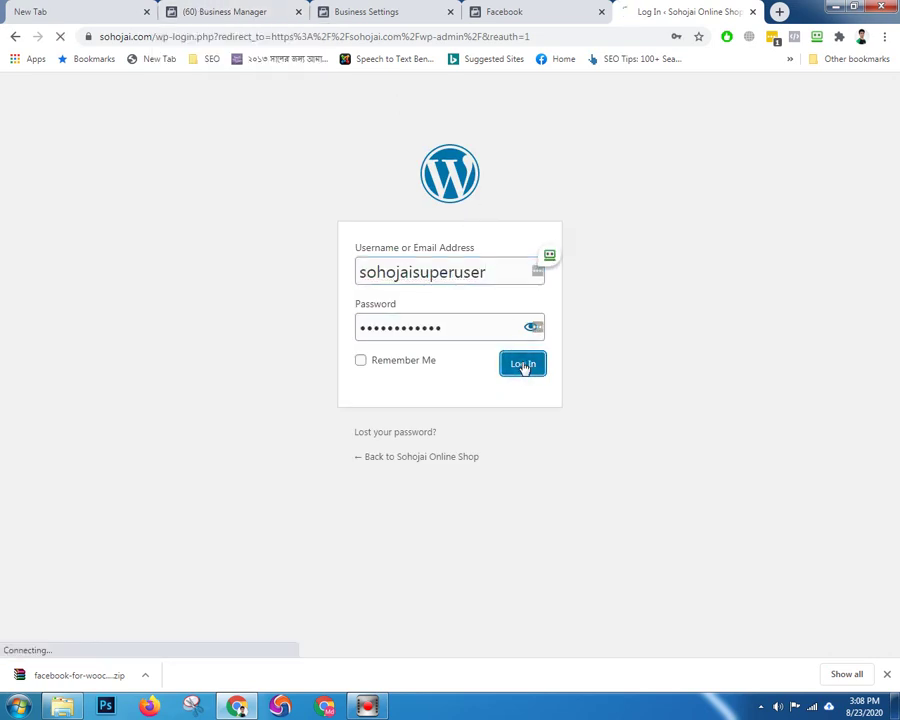
- Load the sohojai.com storefront in another new browser tab
click(779, 11)
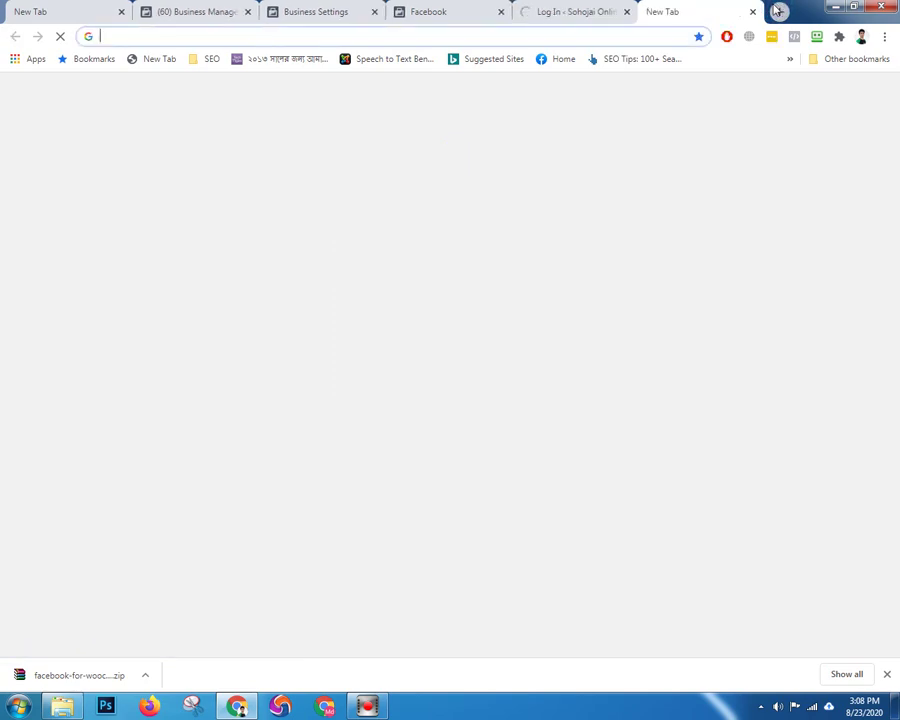
text(sohojai.com)
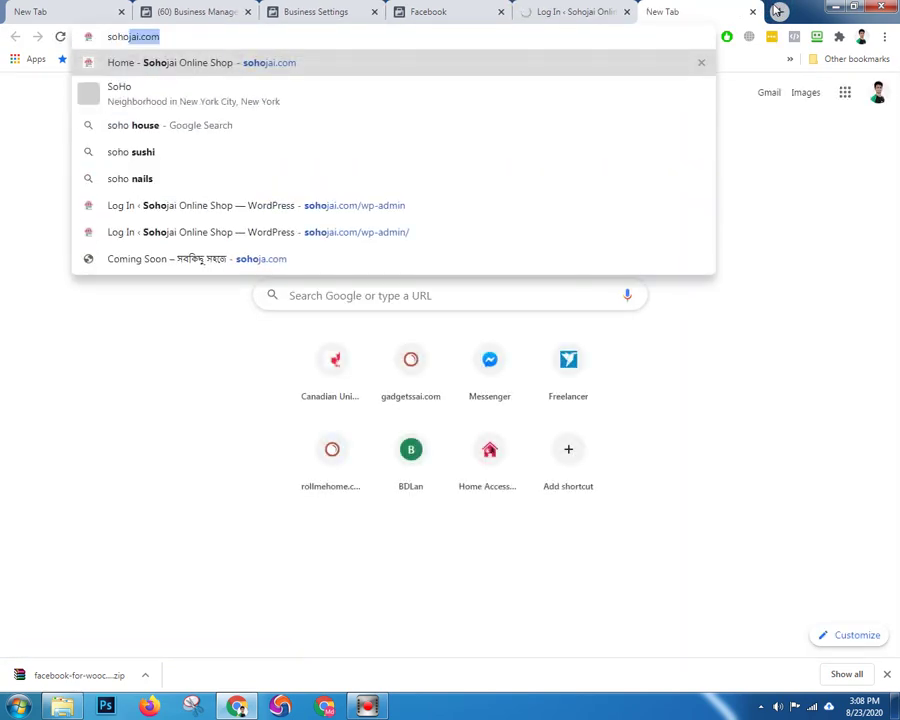
key(Return)
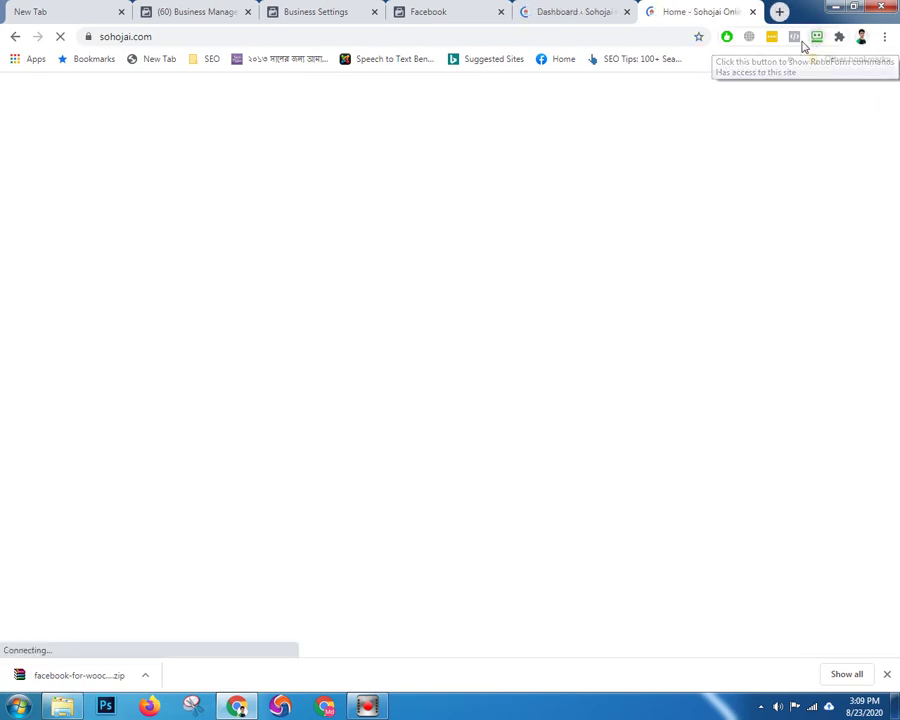
- Inspect the sohojai.com storefront with Facebook Pixel Helper to see which pixels and events are detected
mouse_move(816, 90)
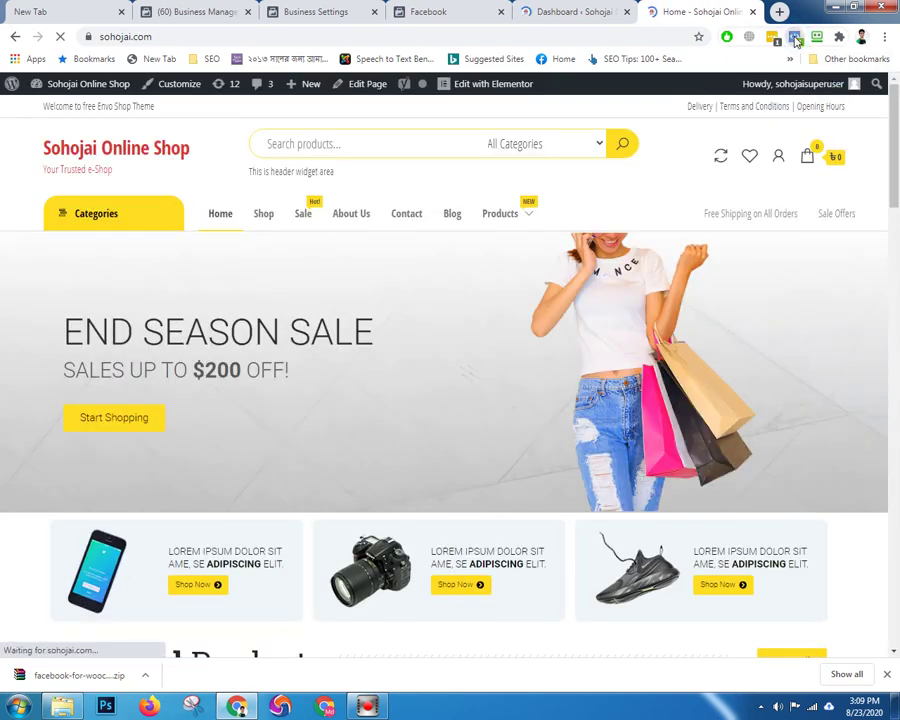
click(796, 38)
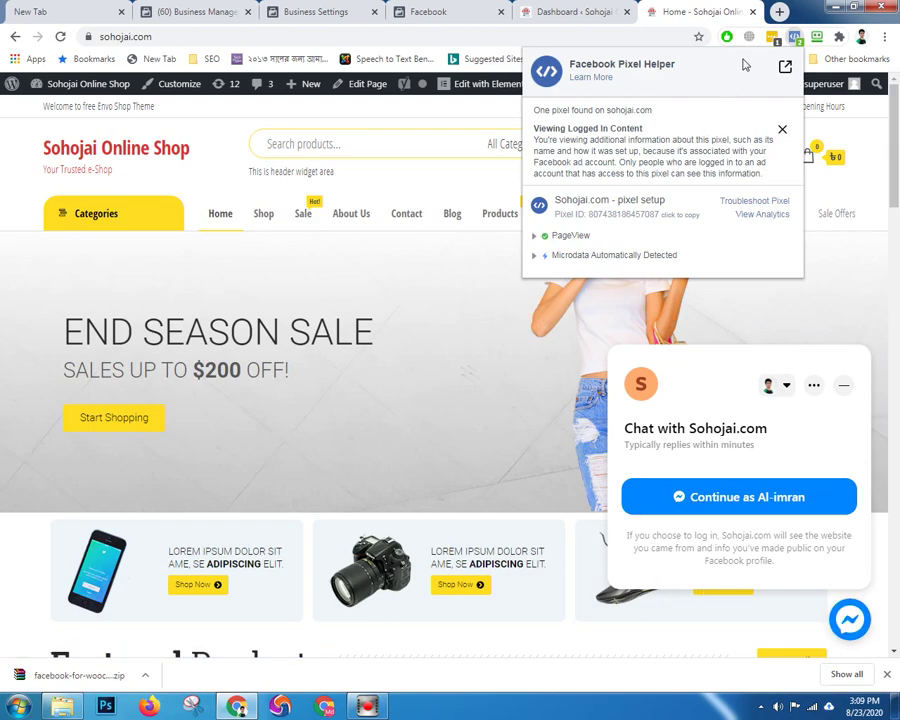
click(557, 24)
- Go back to the shop's WordPress admin and open the list of installed plugins
click(556, 8)
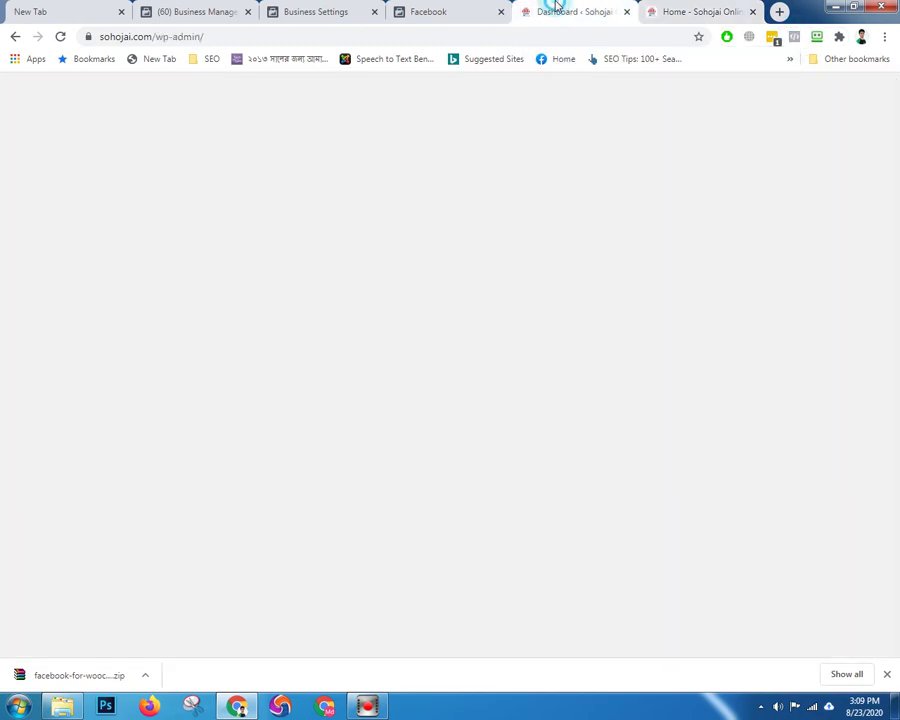
mouse_move(40, 488)
scroll(43, 495, down, 5)
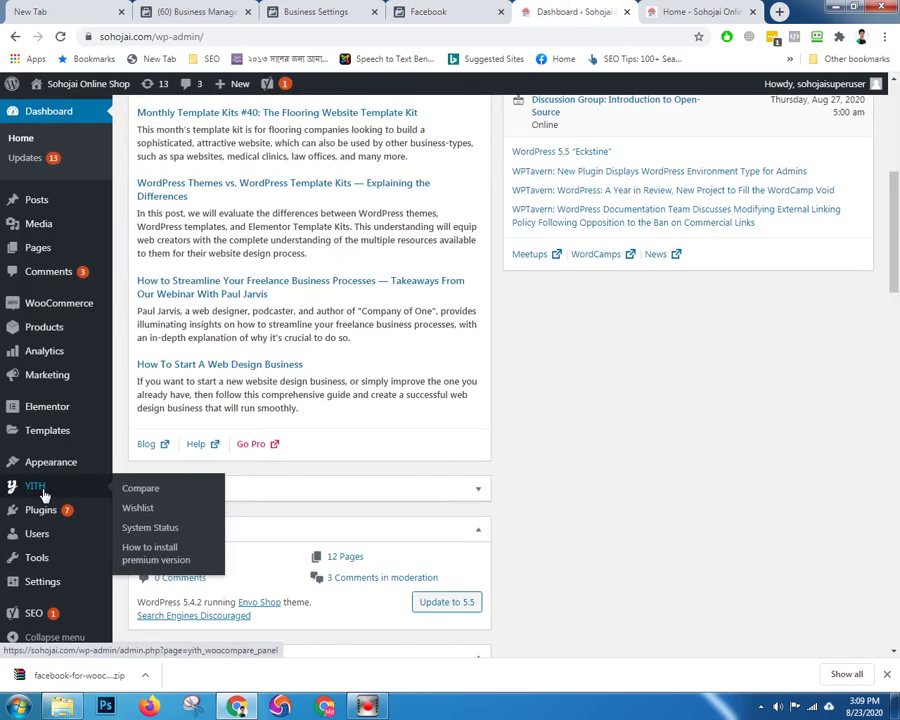
mouse_move(67, 519)
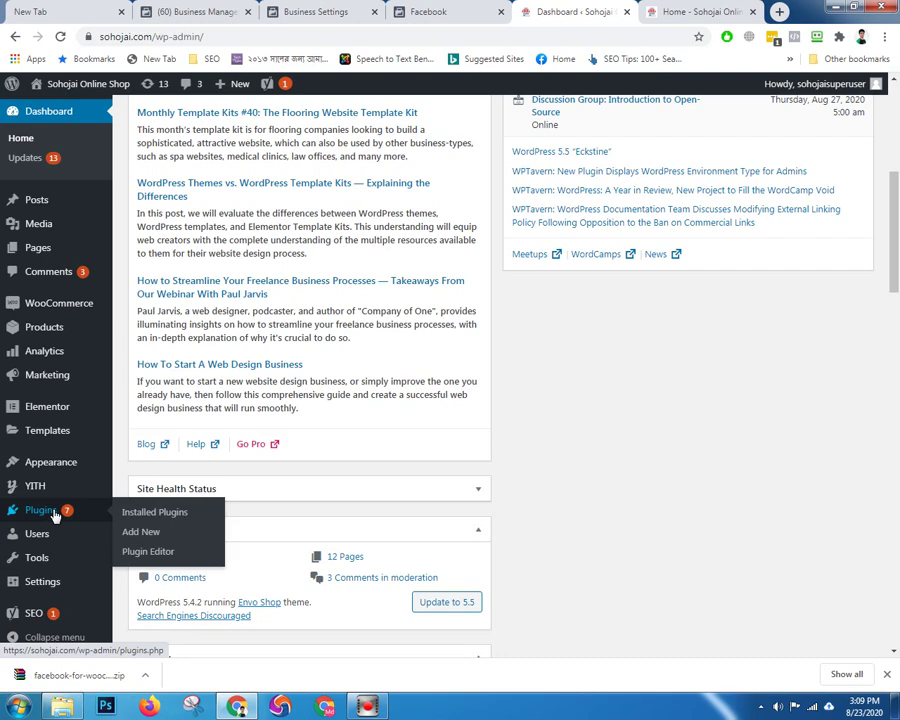
click(54, 514)
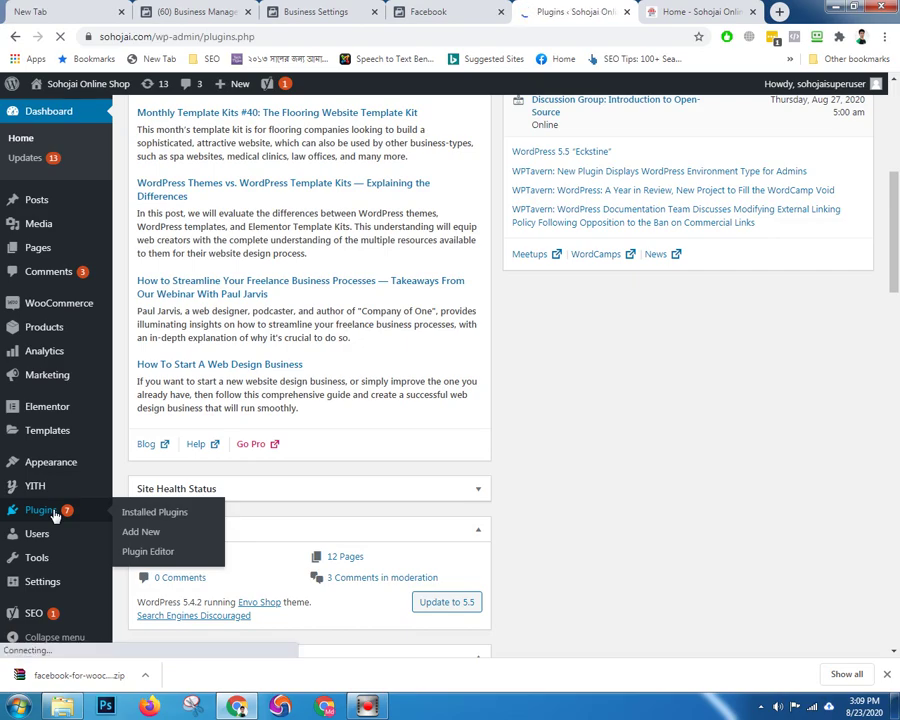
- Find the existing Facebook for WooCommerce plugin and deactivate it
scroll(326, 466, down, 10)
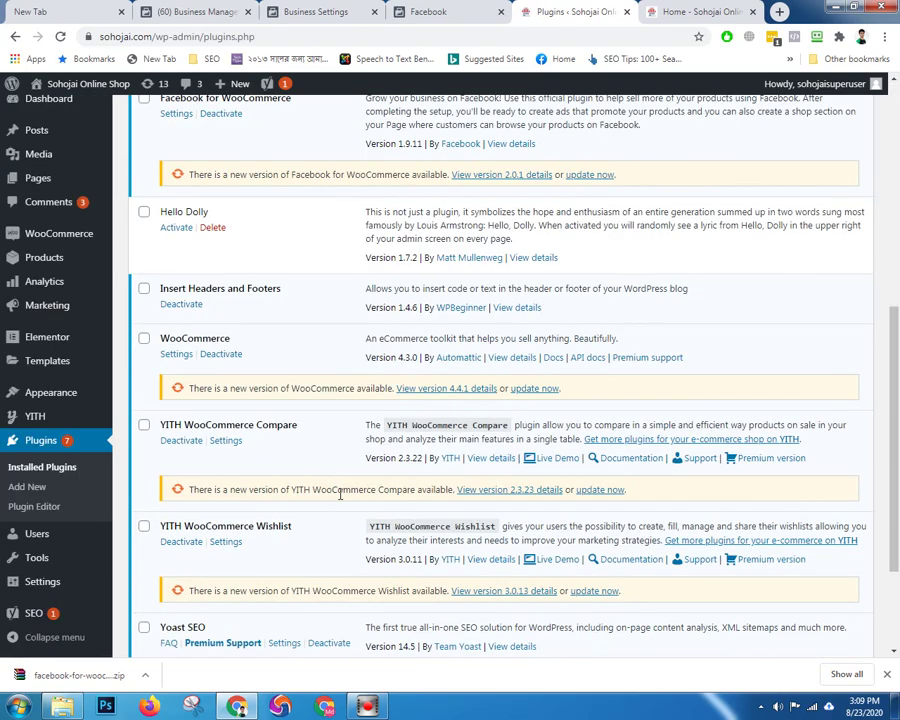
scroll(386, 530, up, 10)
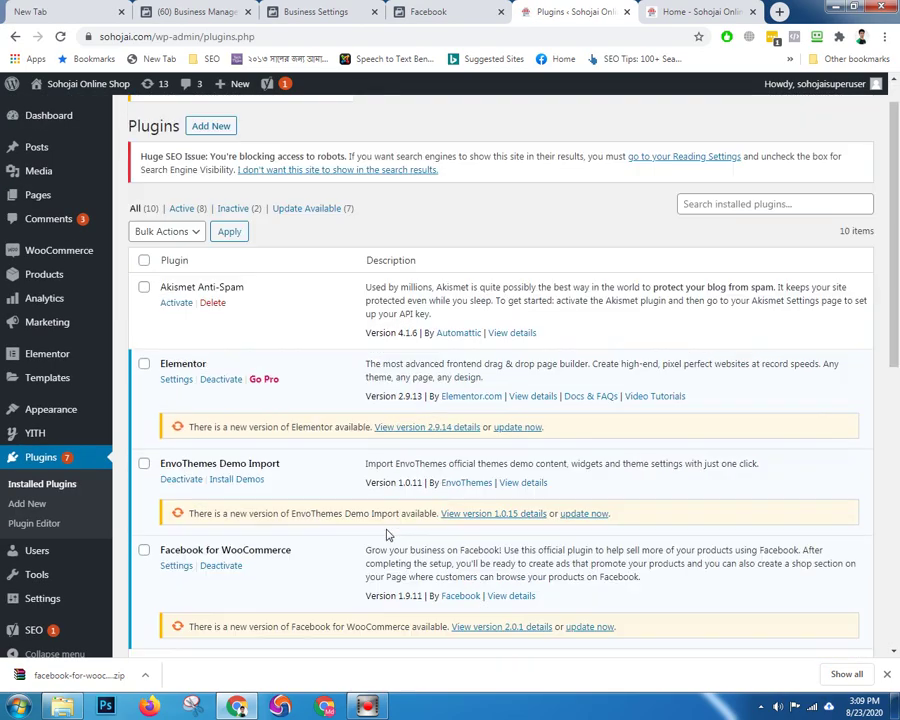
scroll(405, 533, down, 4)
scroll(500, 528, up, 4)
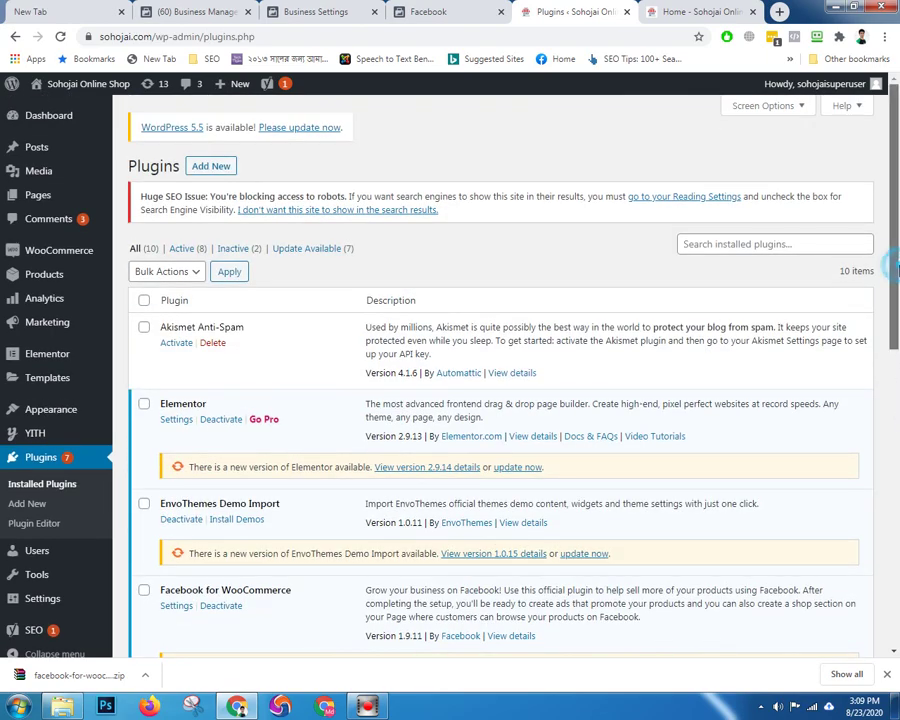
drag(897, 270, 897, 428)
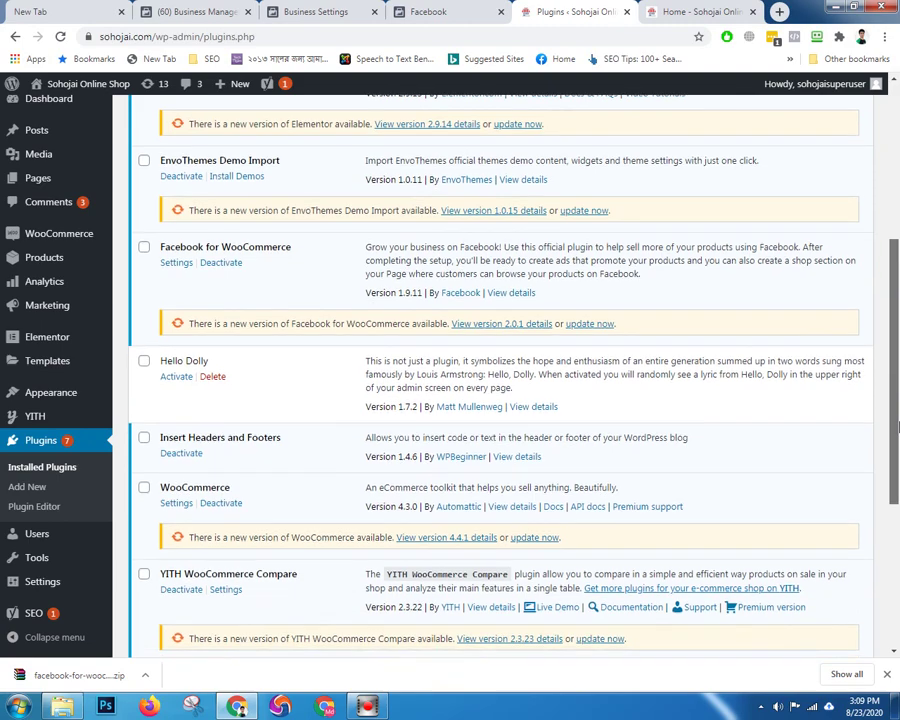
click(226, 263)
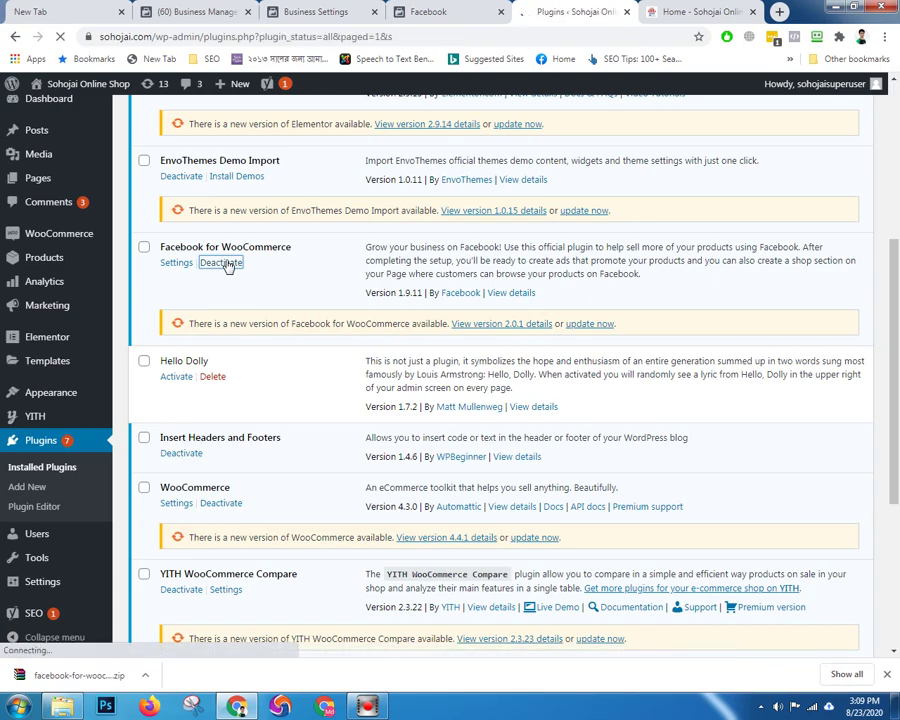
- Delete the deactivated Facebook for WooCommerce plugin together with its data
scroll(342, 410, down, 7)
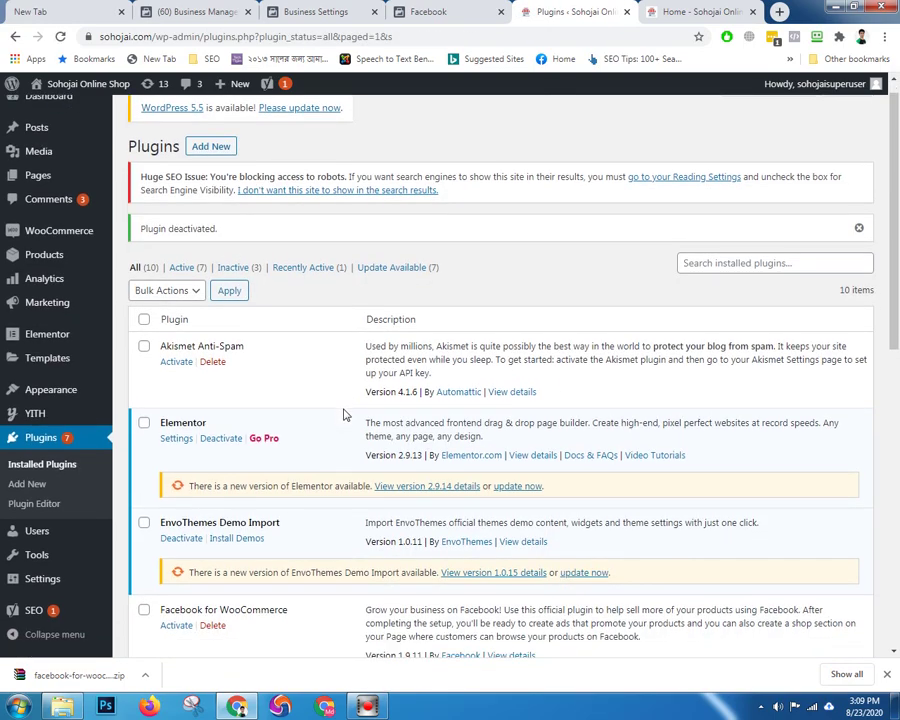
scroll(342, 413, up, 4)
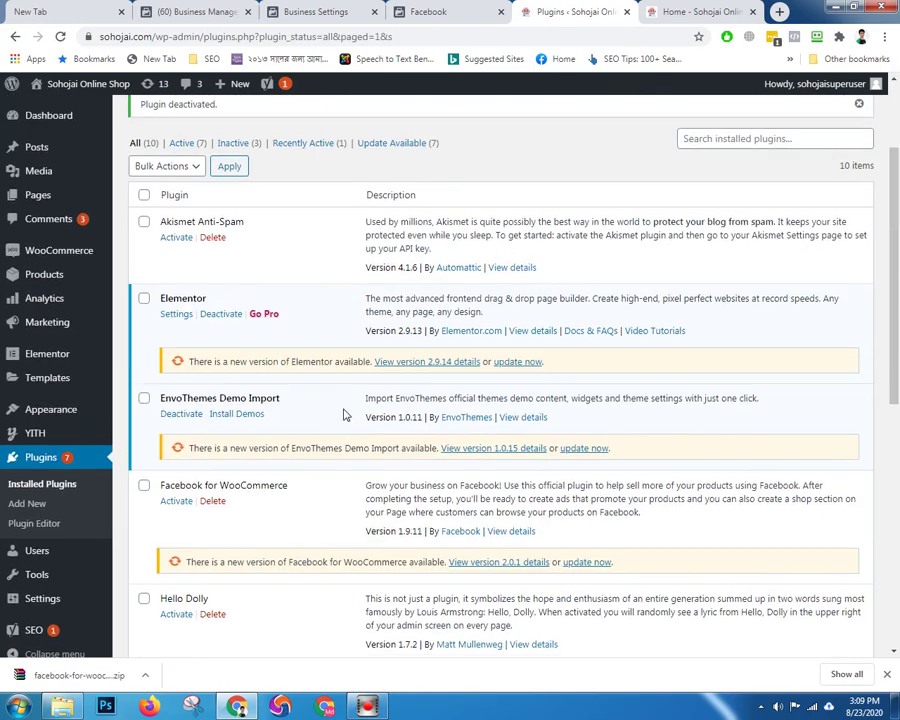
scroll(773, 403, down, 3)
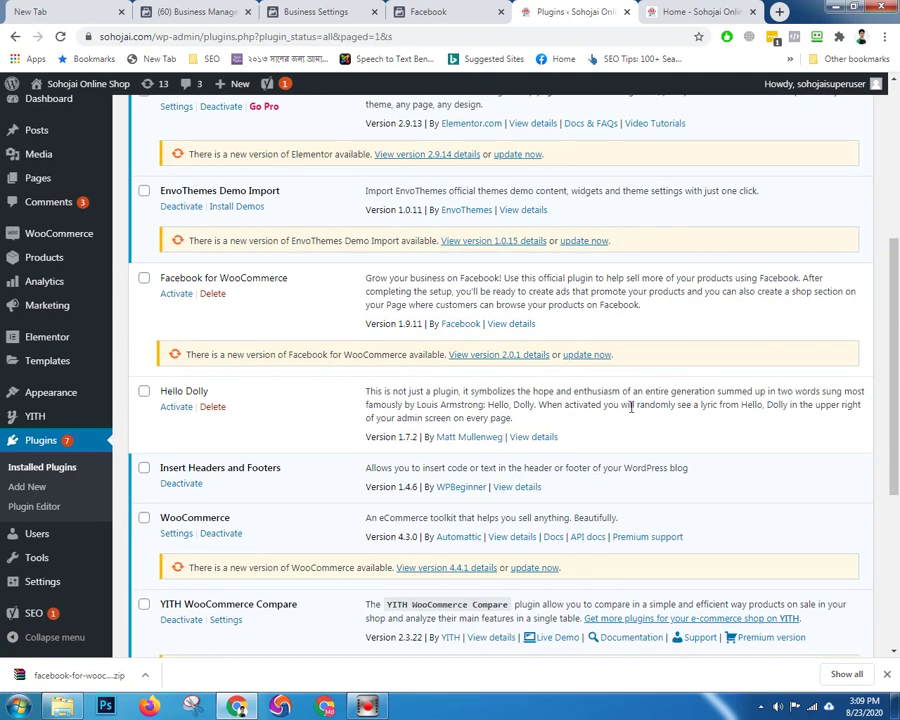
click(216, 296)
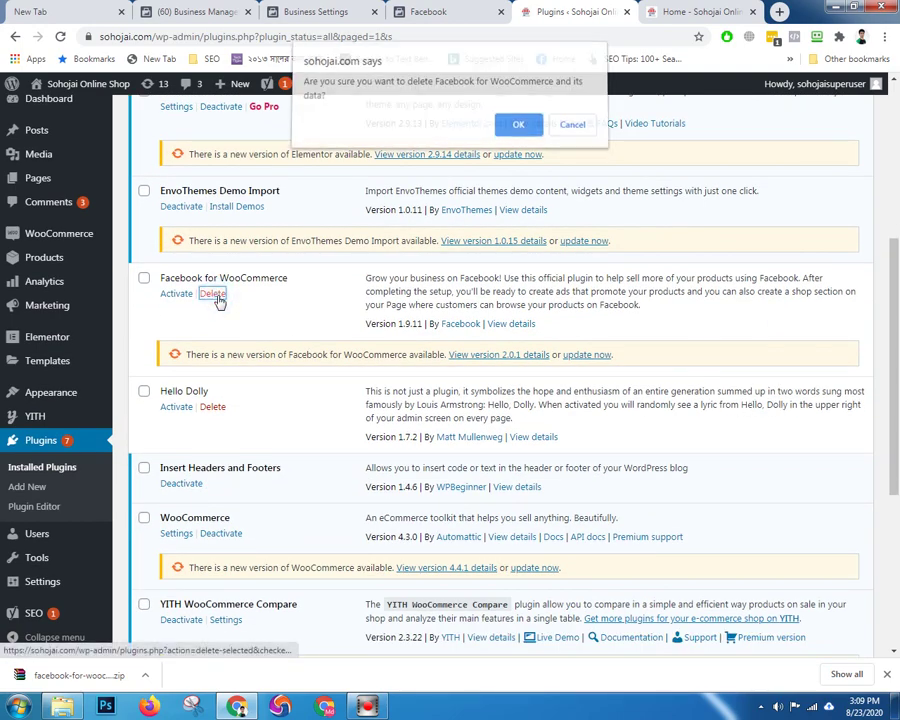
click(518, 127)
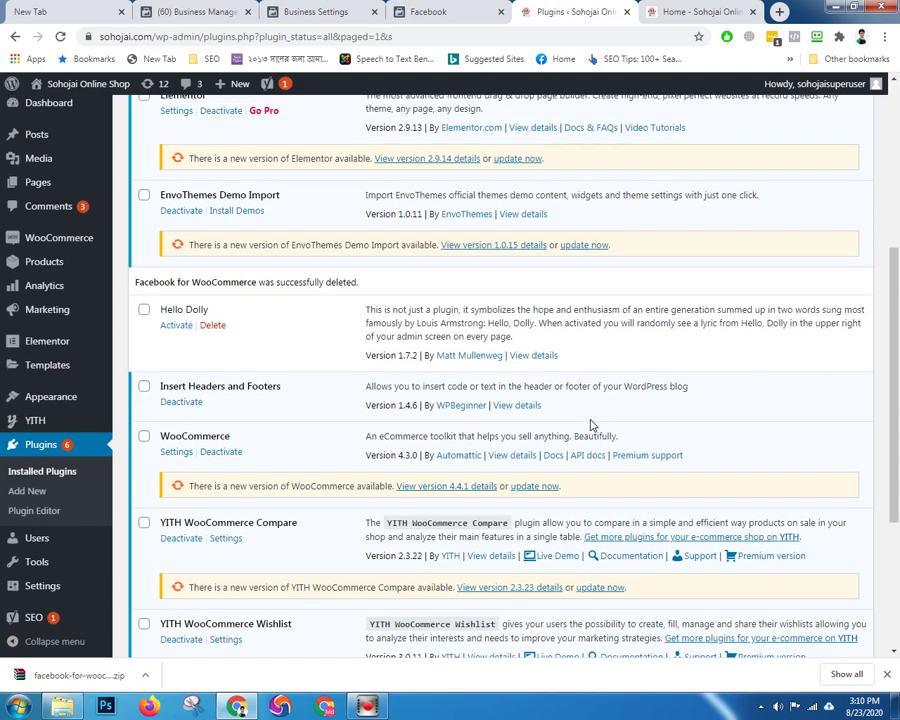
- Upload the downloaded facebook-for-woocommerce zip as a new plugin, install it and activate it
scroll(590, 425, up, 5)
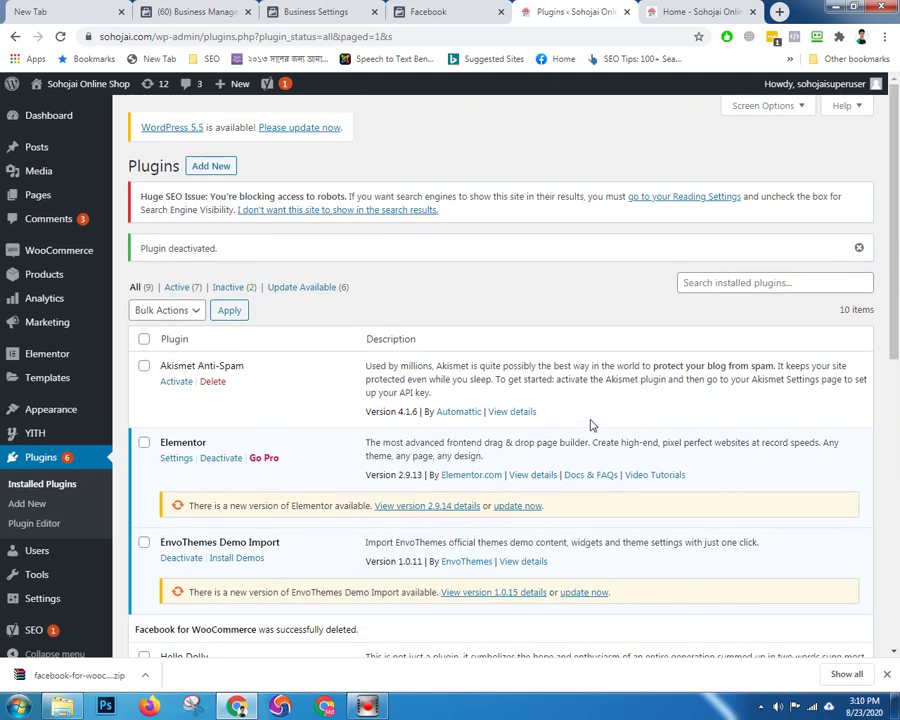
click(219, 168)
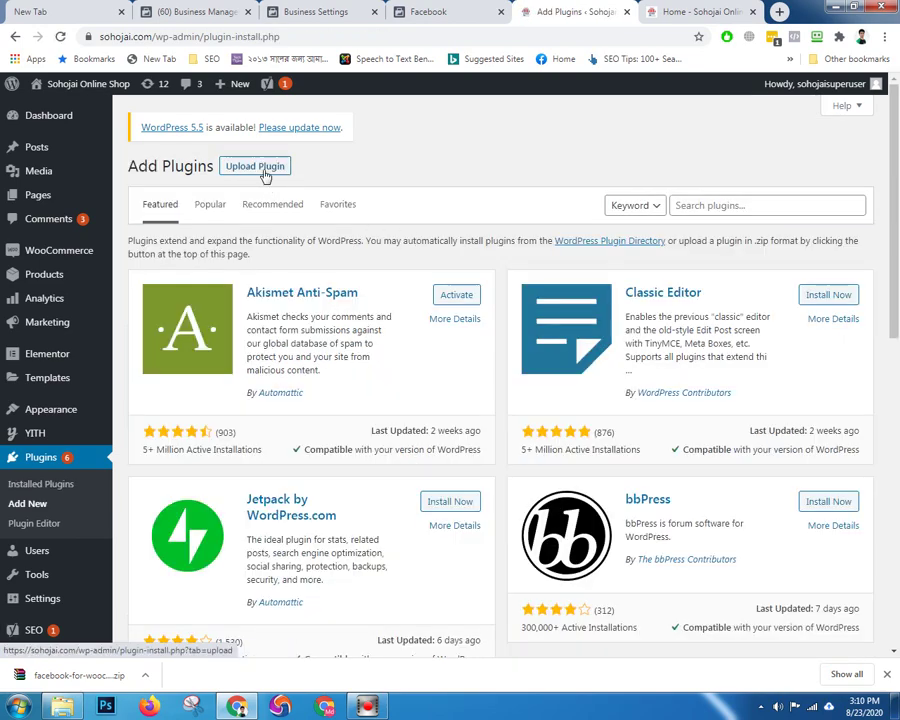
click(262, 172)
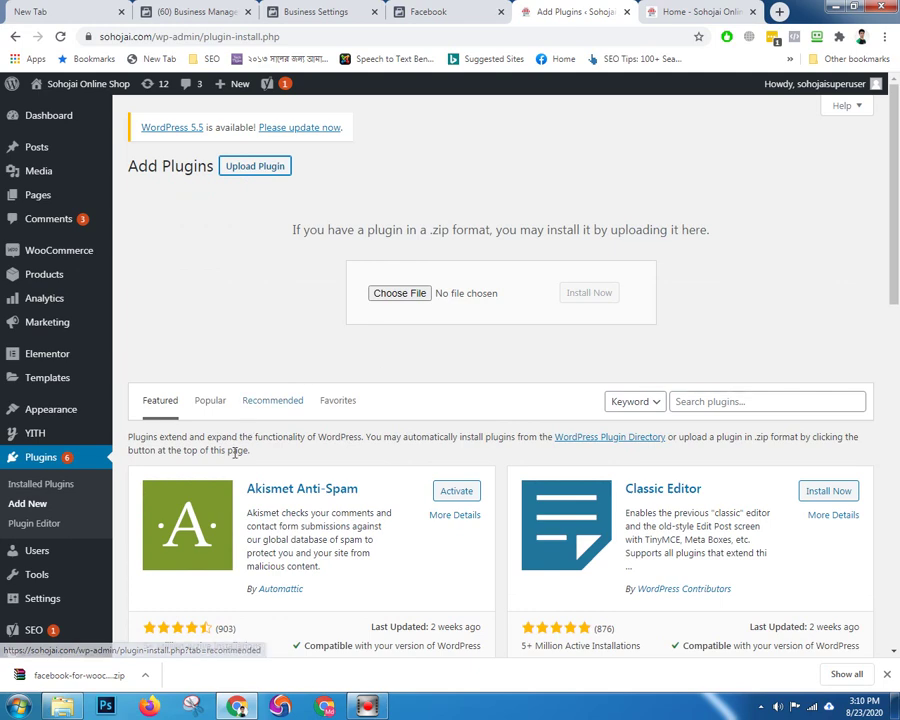
drag(60, 675, 406, 292)
click(592, 293)
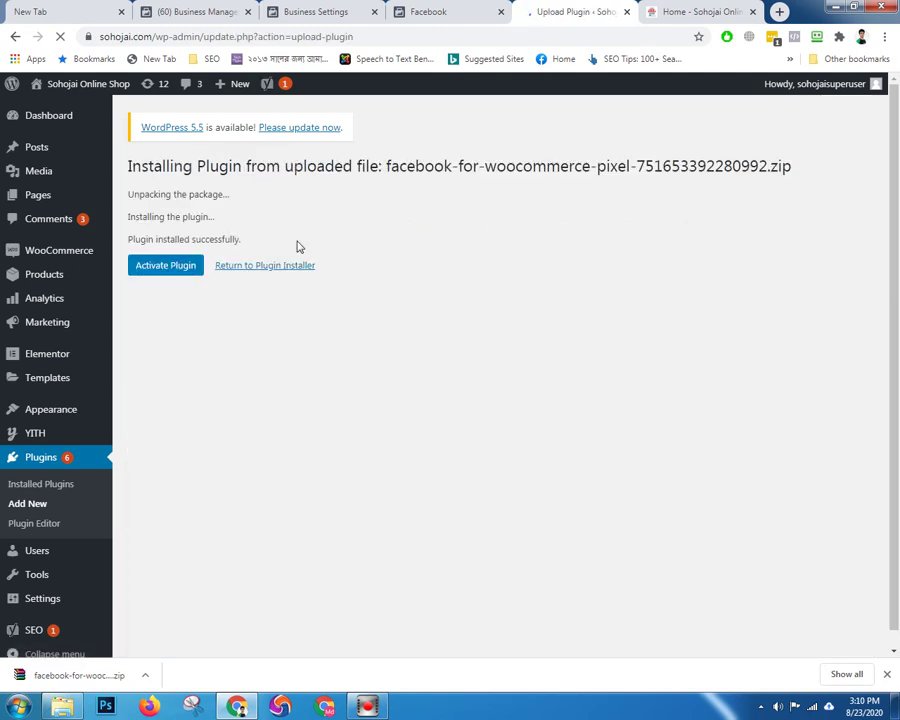
click(181, 268)
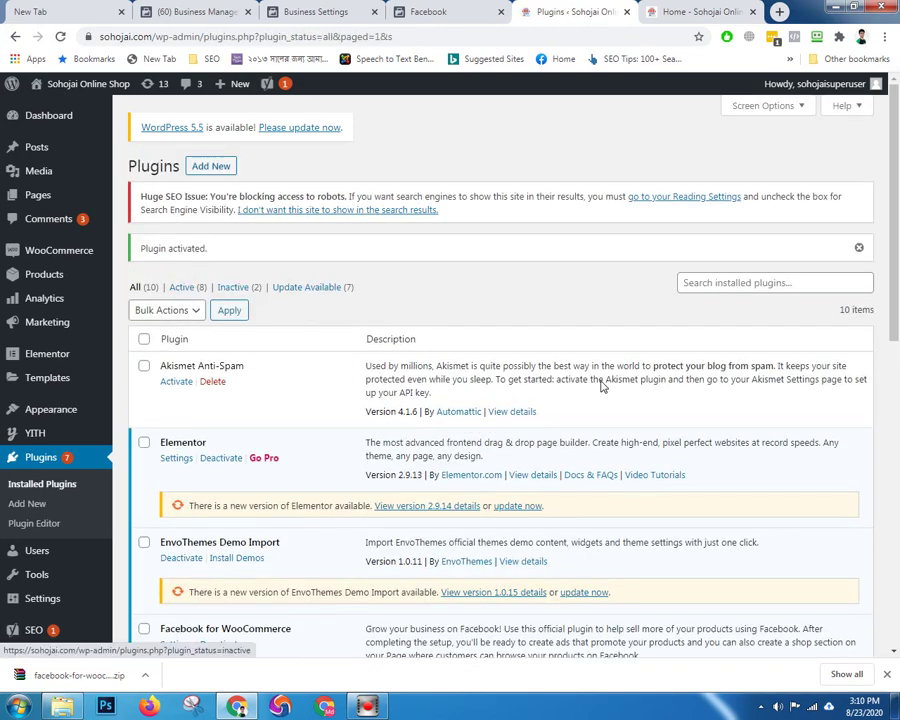
- Open the settings of the newly activated Facebook for WooCommerce plugin
scroll(603, 387, down, 5)
scroll(603, 387, down, 3)
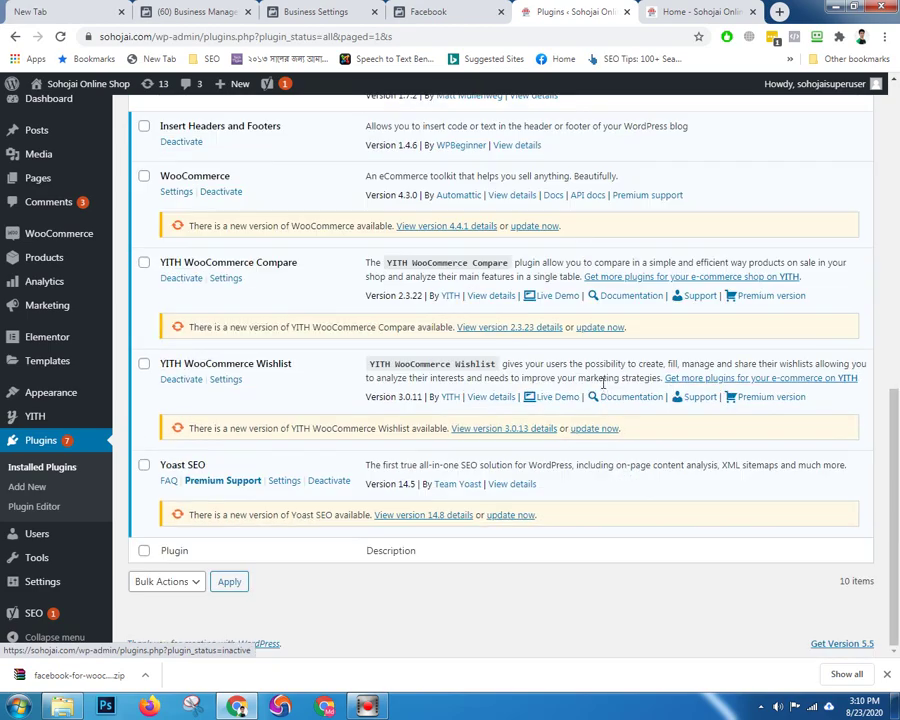
scroll(603, 383, up, 3)
scroll(603, 387, down, 3)
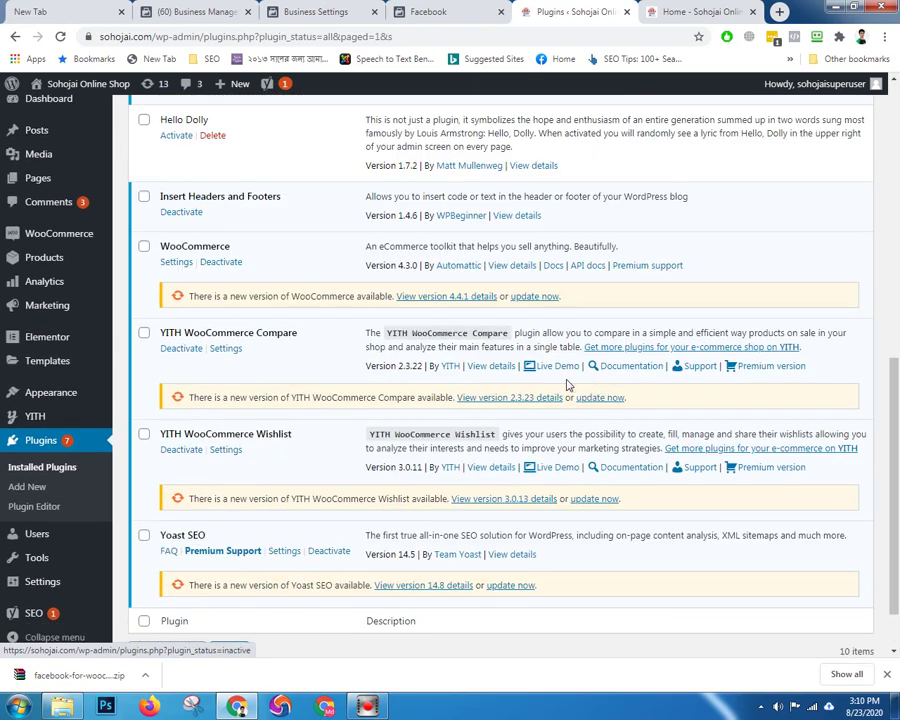
scroll(567, 384, up, 3)
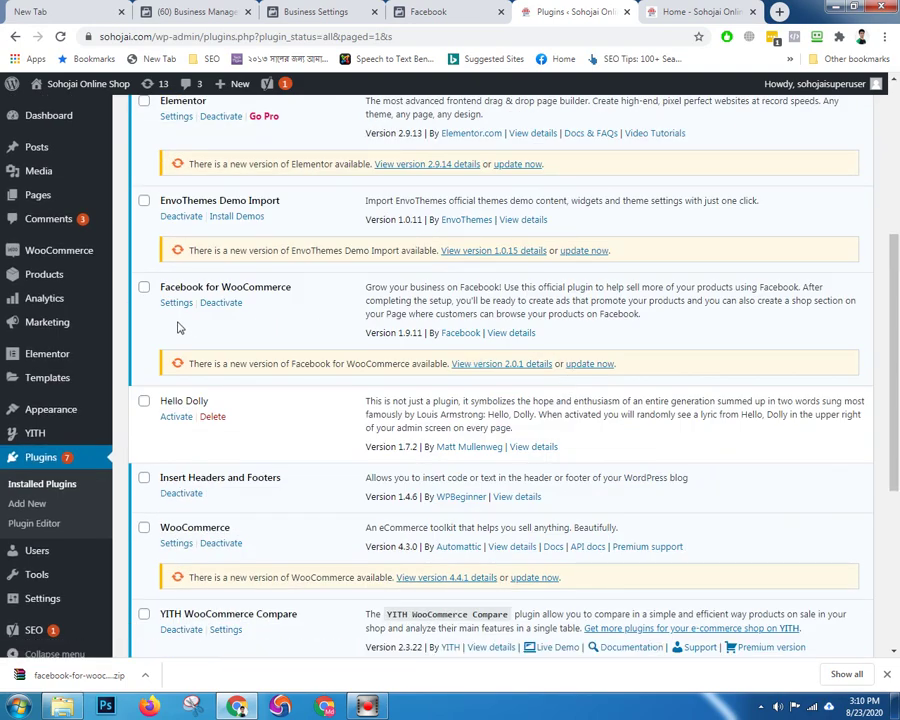
click(175, 304)
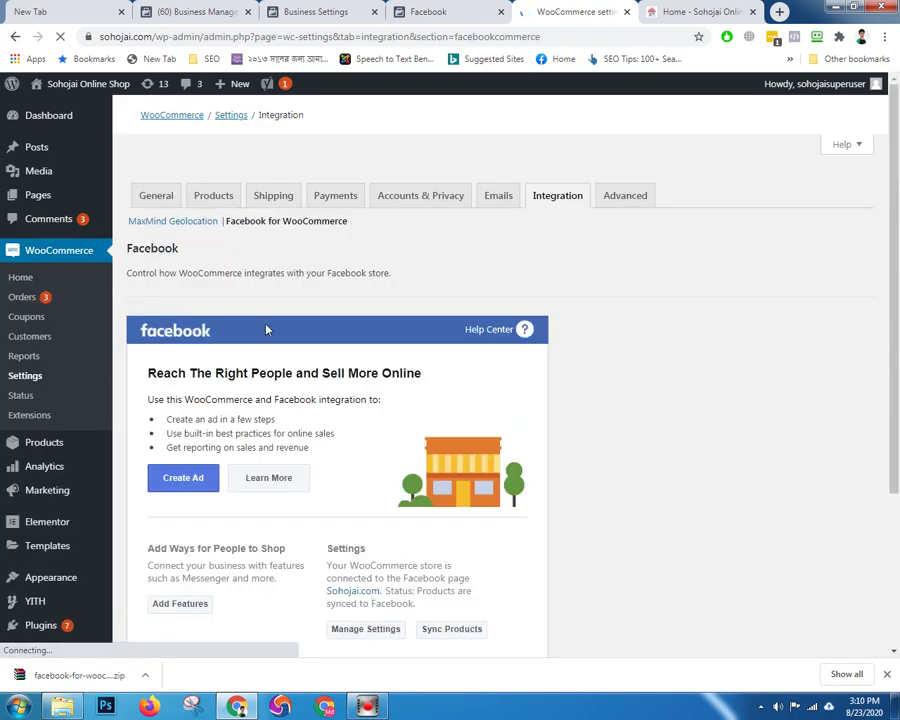
- Examine the Facebook integration page, expanding its advanced settings to review the product sync options
scroll(565, 424, down, 2)
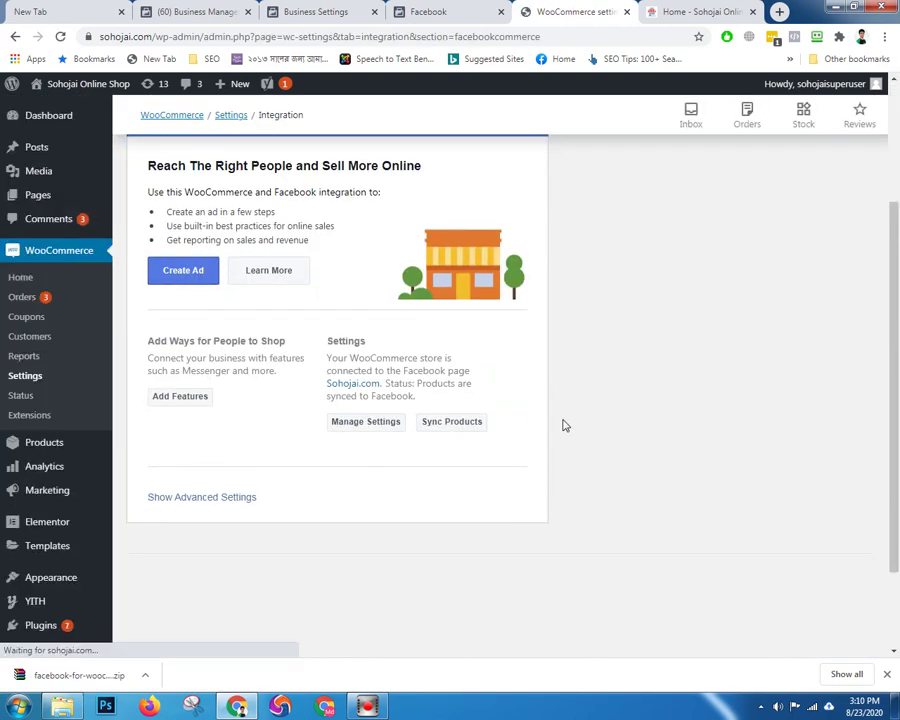
scroll(565, 426, up, 2)
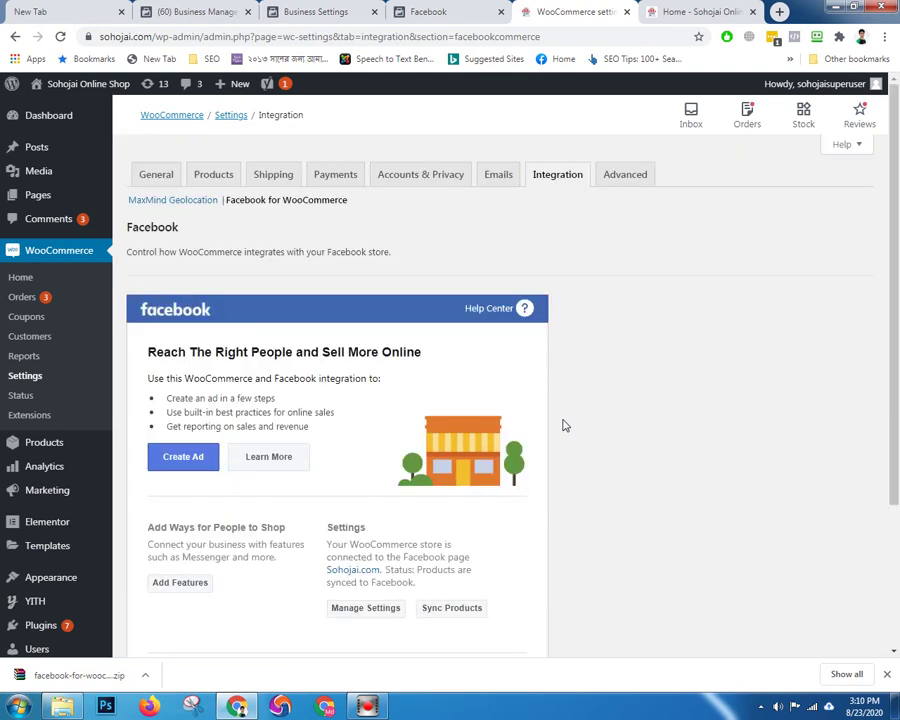
scroll(565, 426, down, 2)
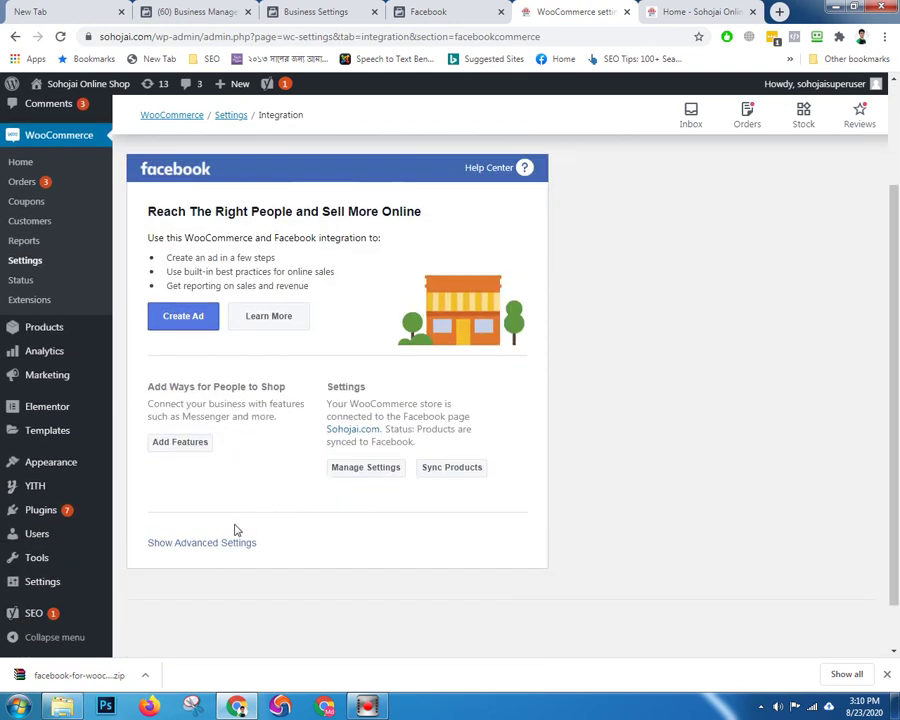
scroll(267, 533, up, 2)
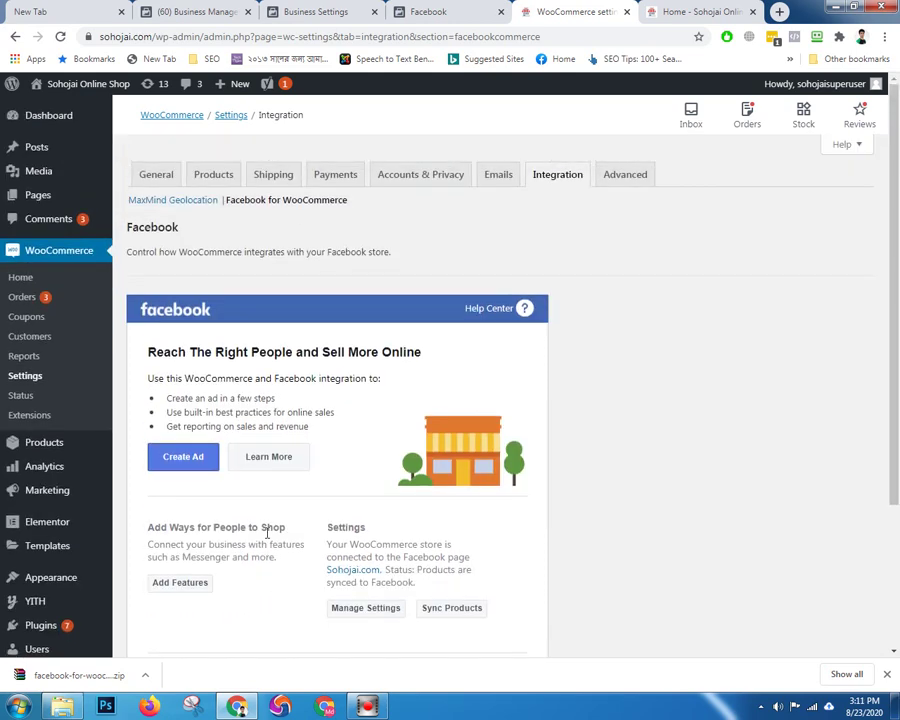
scroll(266, 533, down, 3)
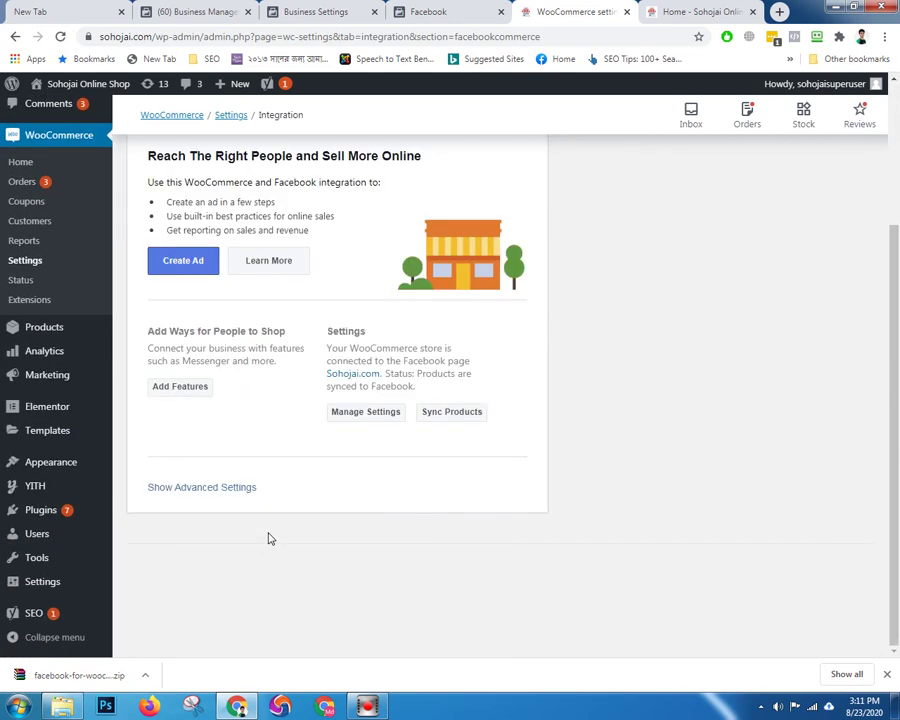
click(163, 486)
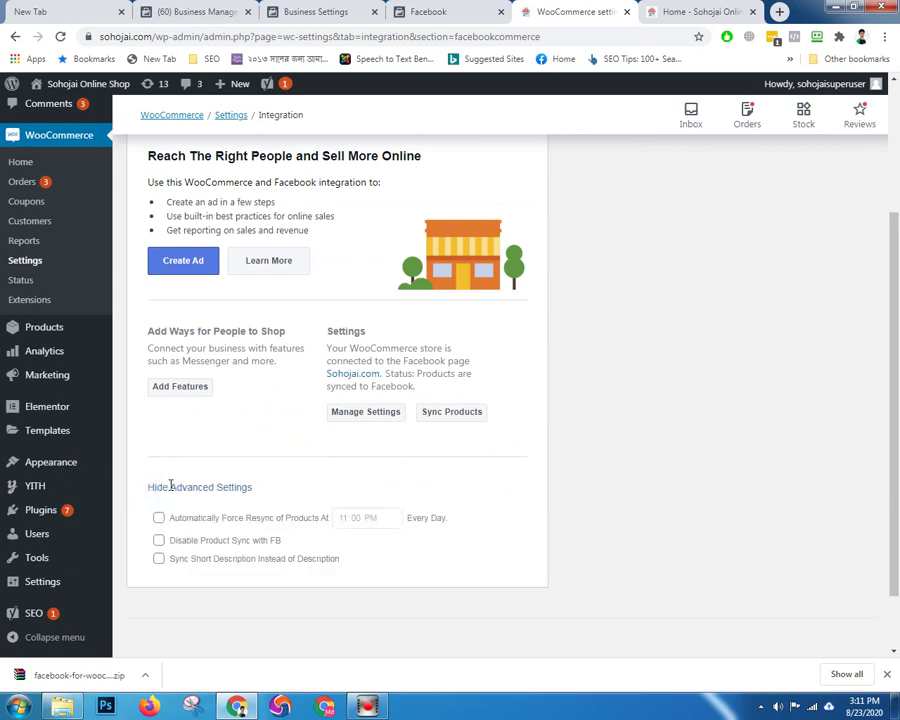
scroll(199, 478, up, 1)
scroll(200, 475, down, 2)
scroll(201, 477, down, 1)
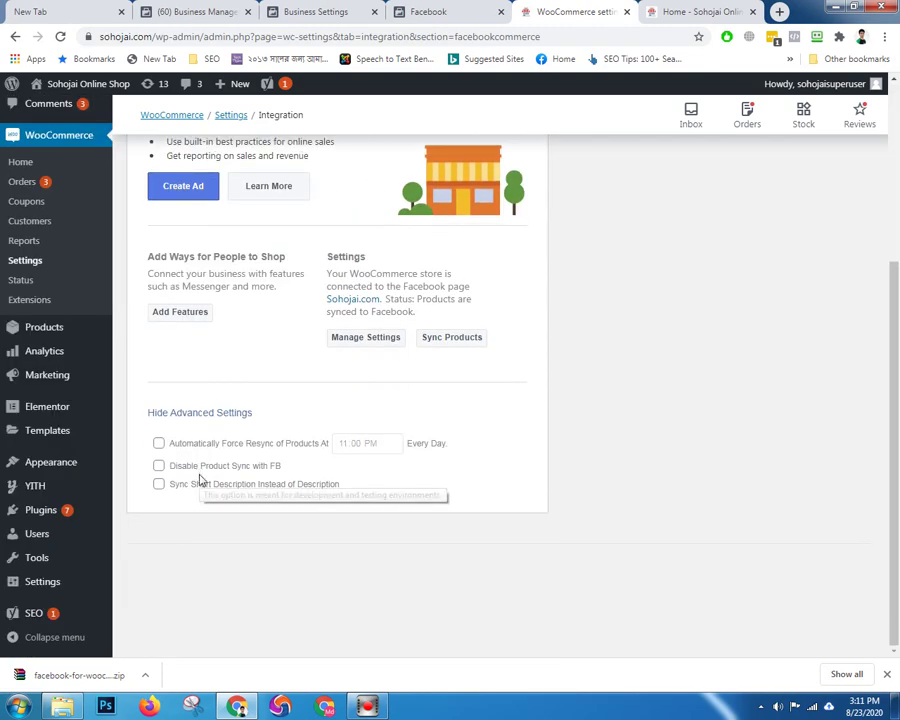
scroll(253, 498, up, 2)
scroll(257, 498, up, 1)
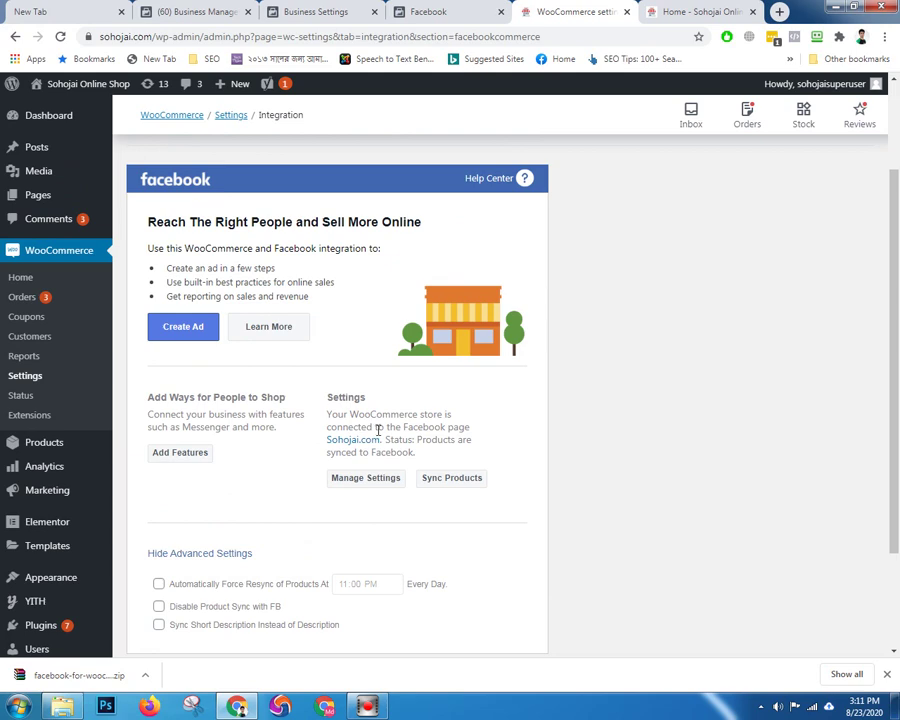
- Reload the sohojai.com home page and check which pixel and events Facebook Pixel Helper detects
click(695, 8)
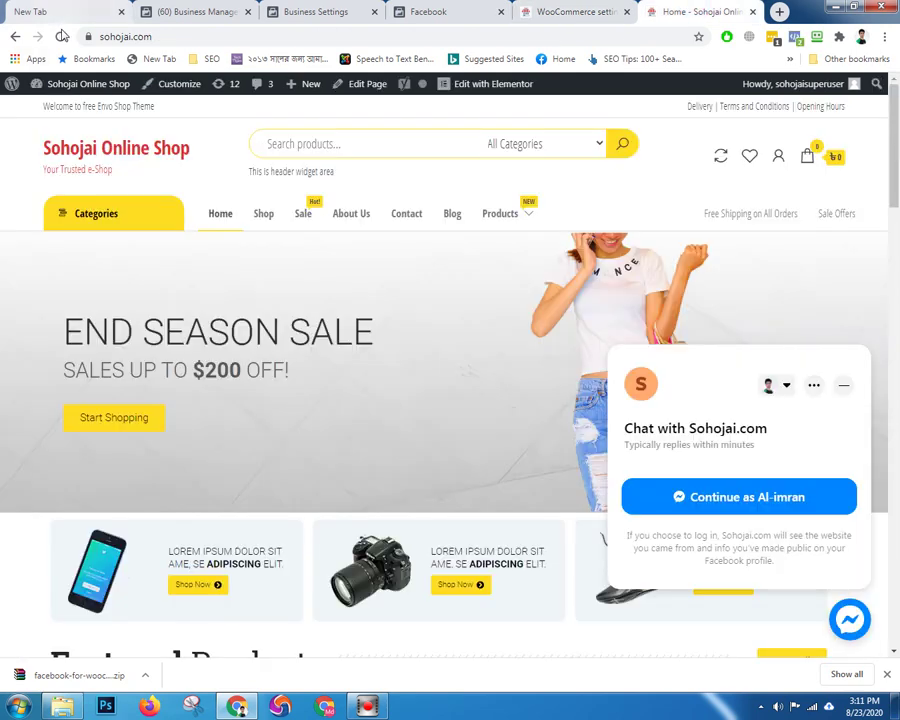
click(62, 36)
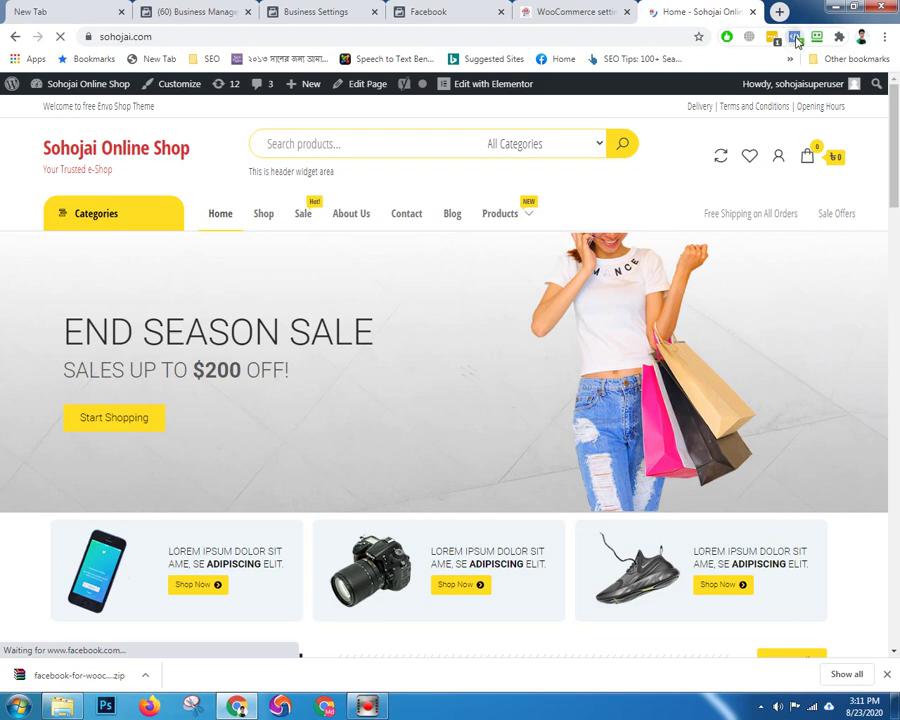
click(795, 38)
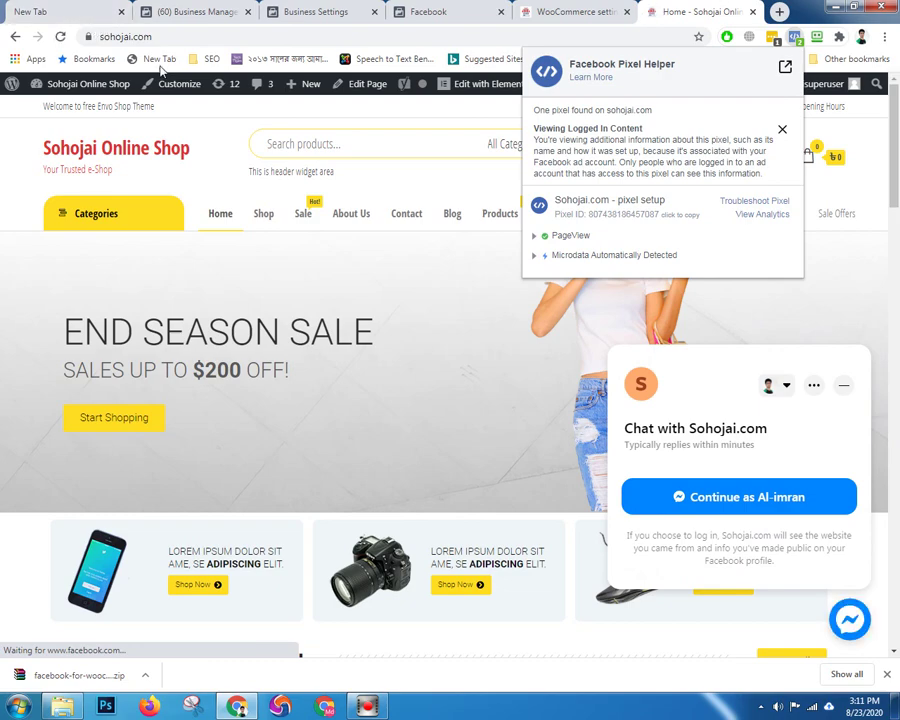
click(60, 37)
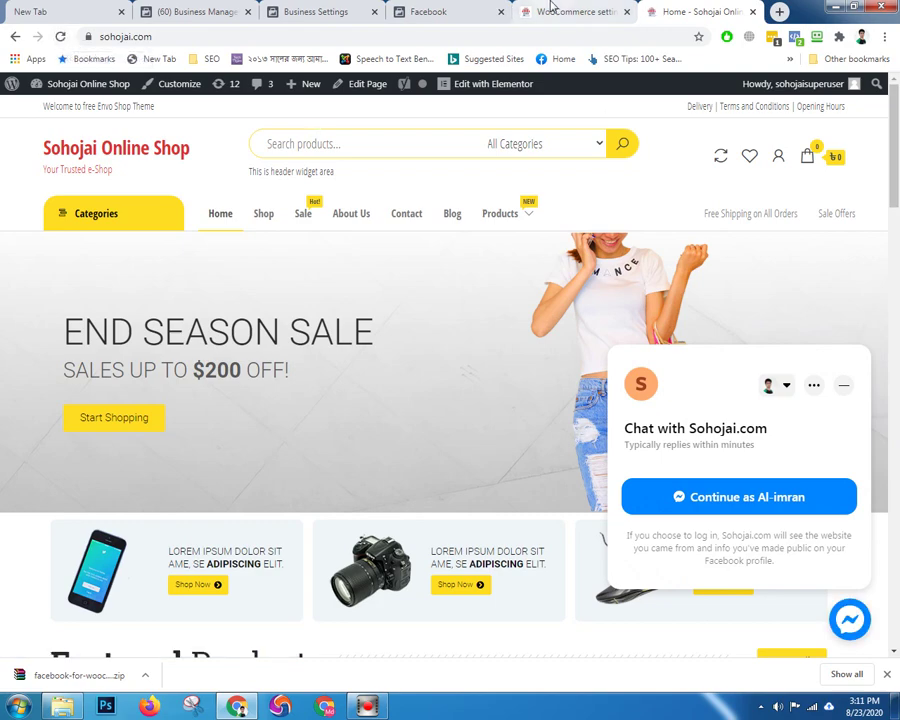
- Open the Facebook Business Settings from the WooCommerce integration page and review the ad setup and its available features
click(535, 11)
scroll(460, 382, up, 2)
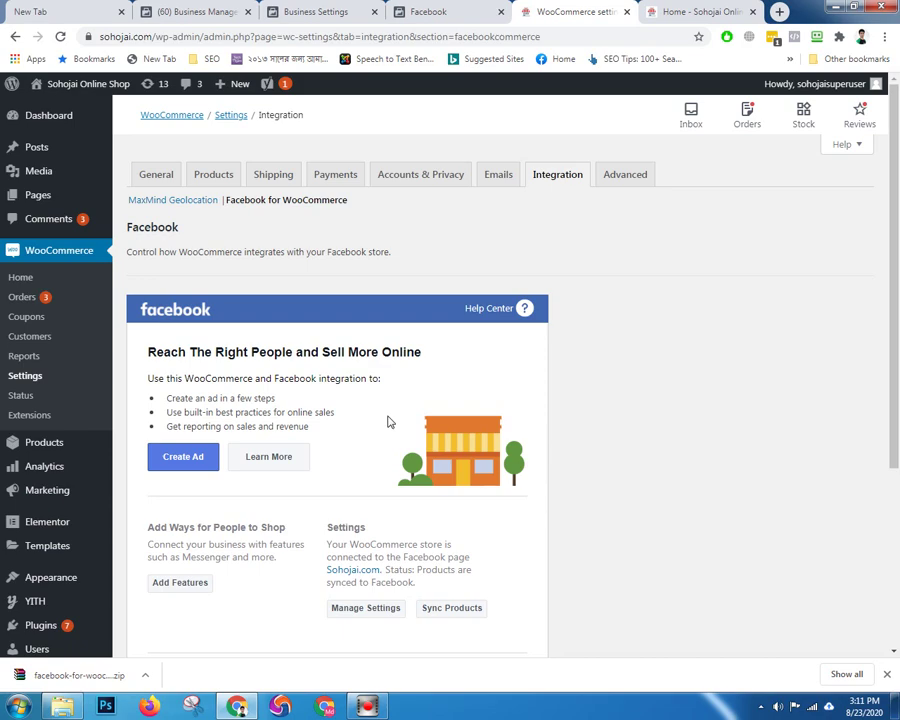
scroll(389, 422, down, 2)
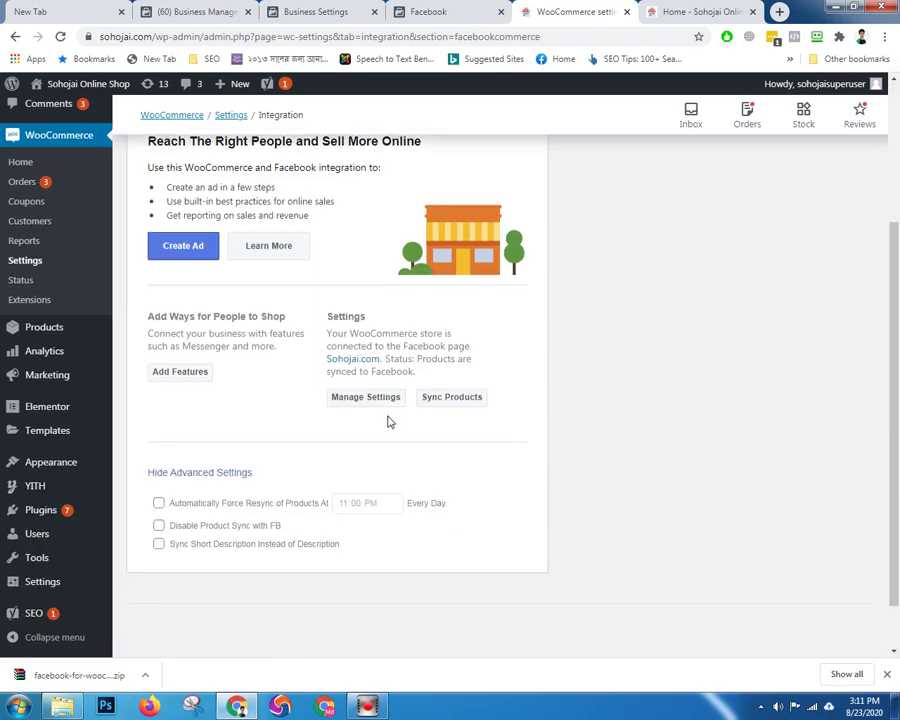
click(366, 398)
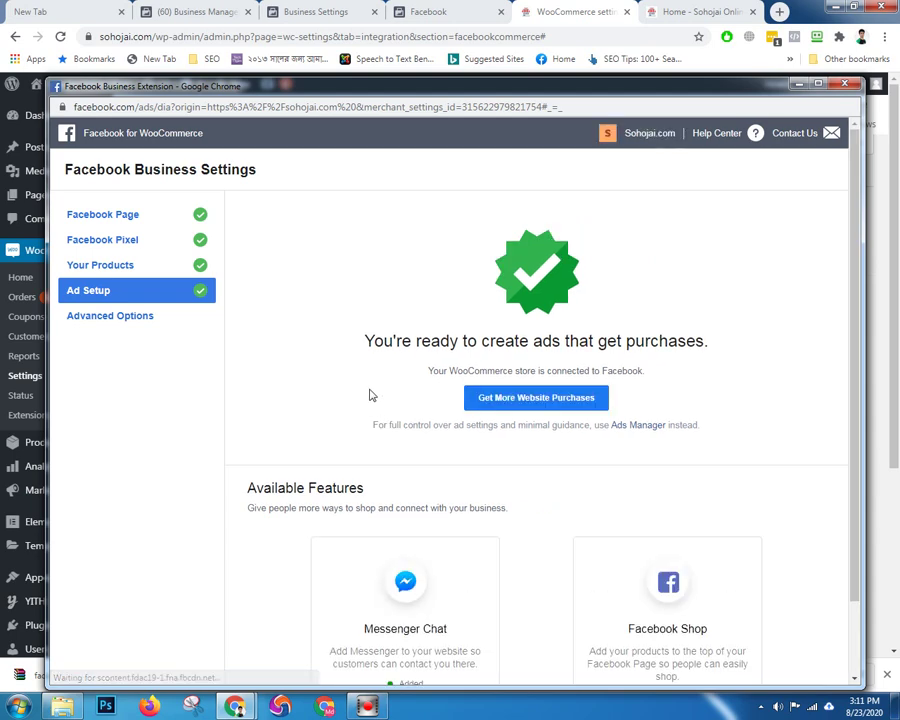
scroll(305, 421, down, 1)
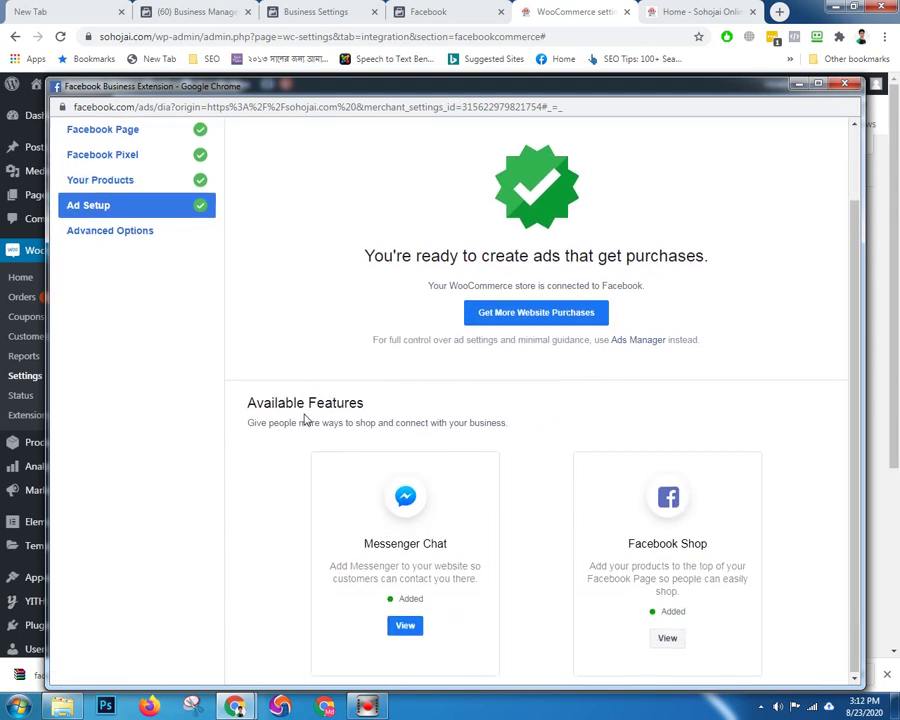
- Review the Advanced Options, Facebook Page, Facebook Pixel and Your Products sections, and close the Facebook Business Settings window
click(120, 232)
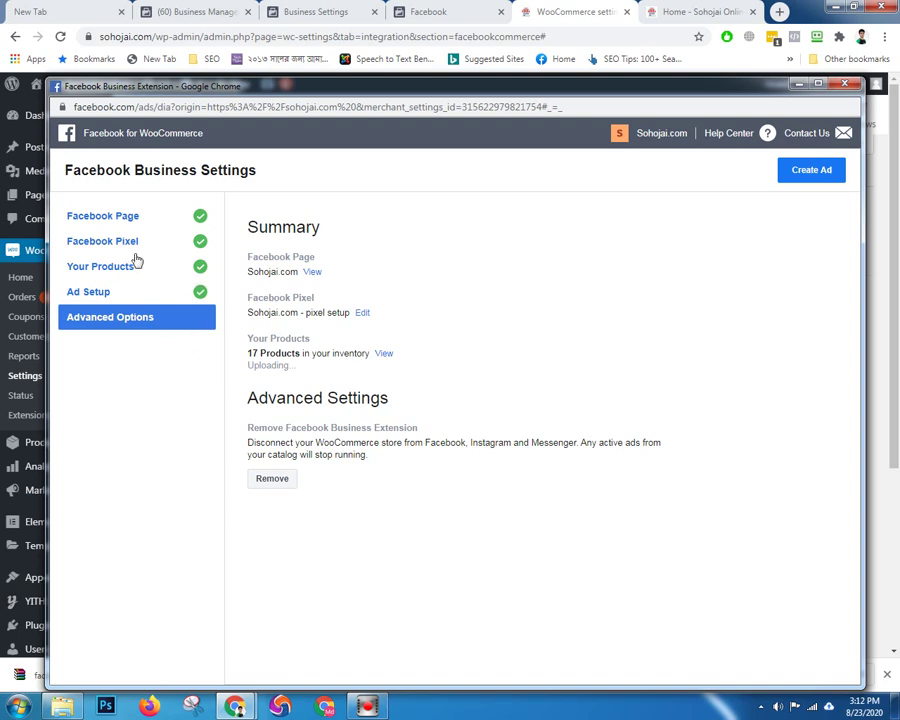
click(125, 217)
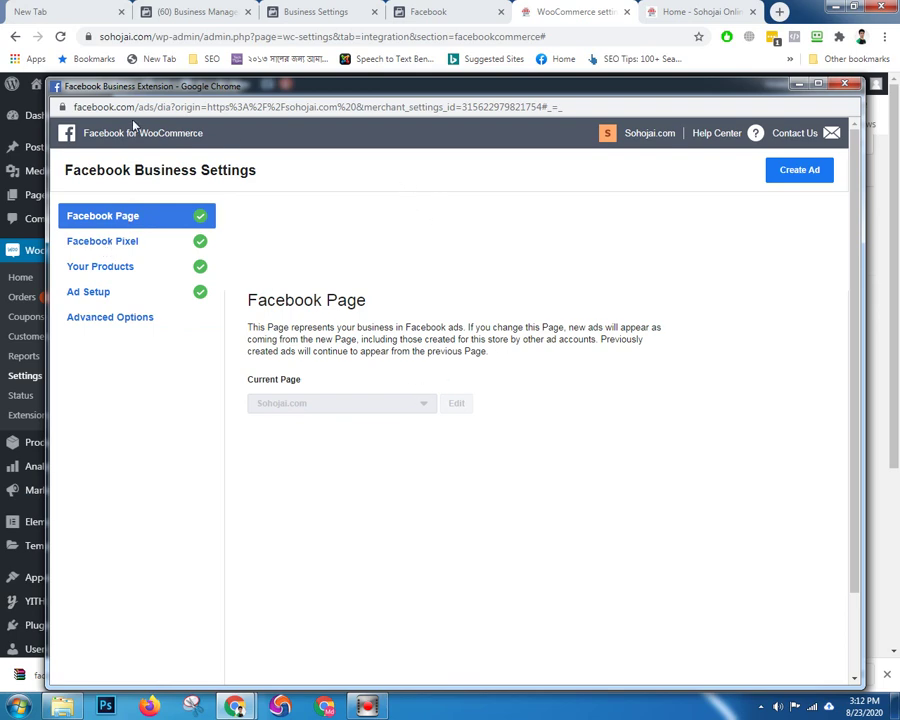
click(145, 247)
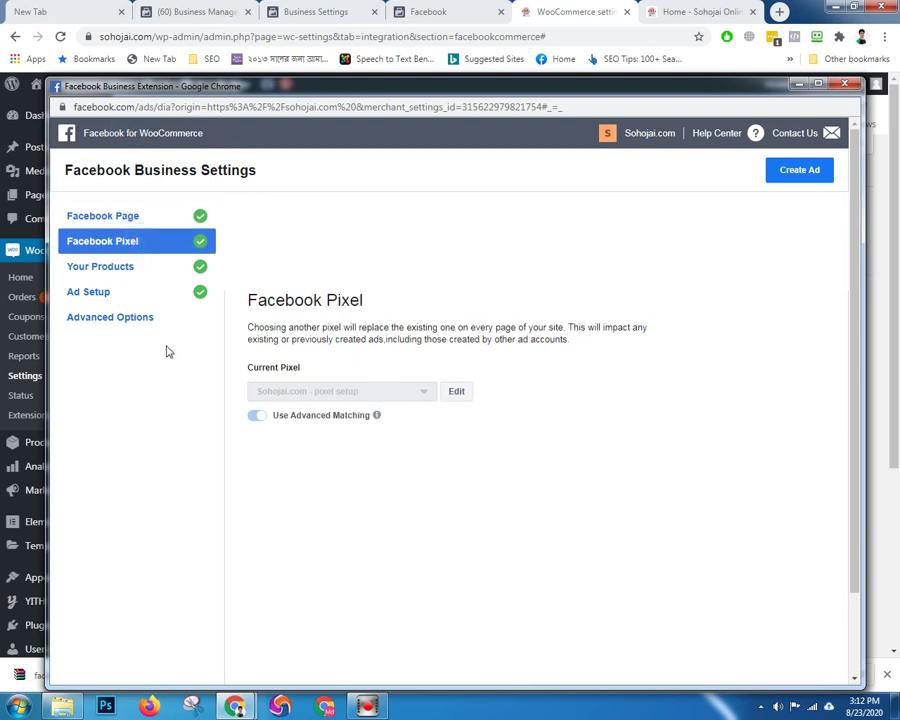
click(124, 316)
click(106, 292)
click(103, 266)
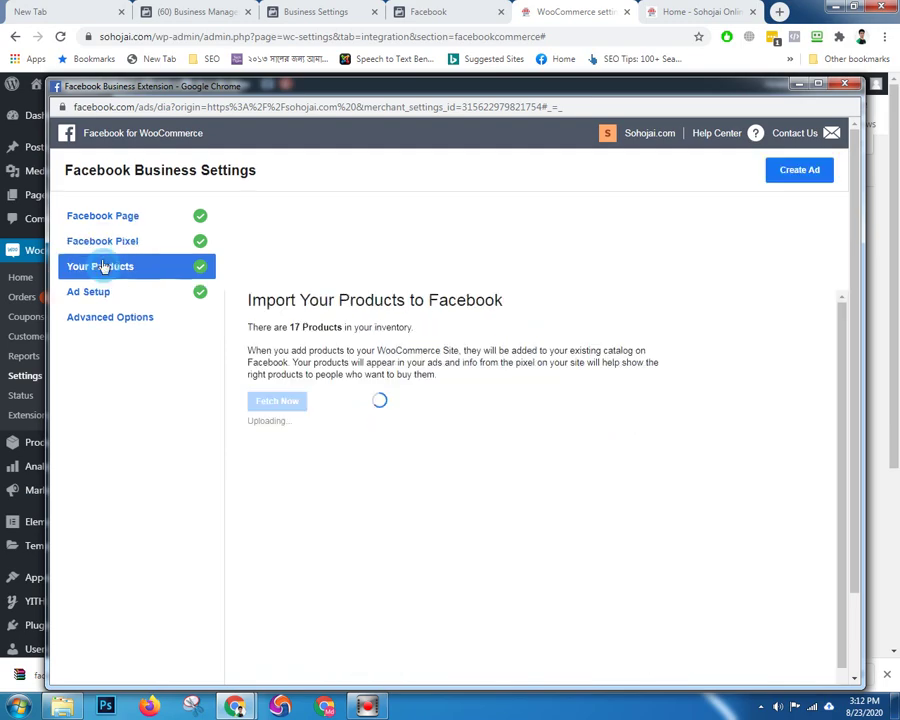
click(101, 245)
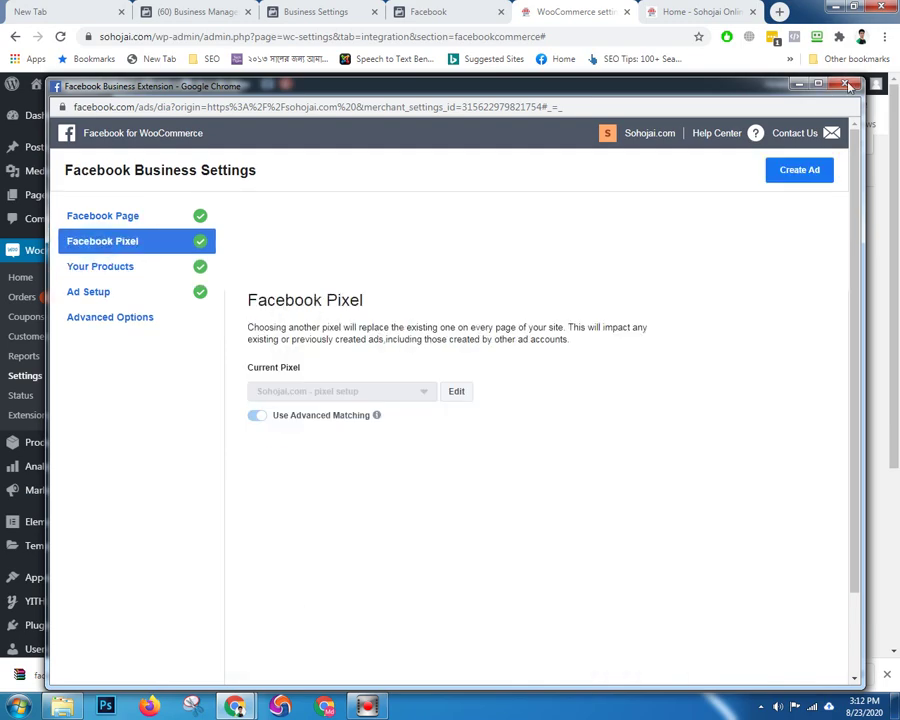
click(575, 11)
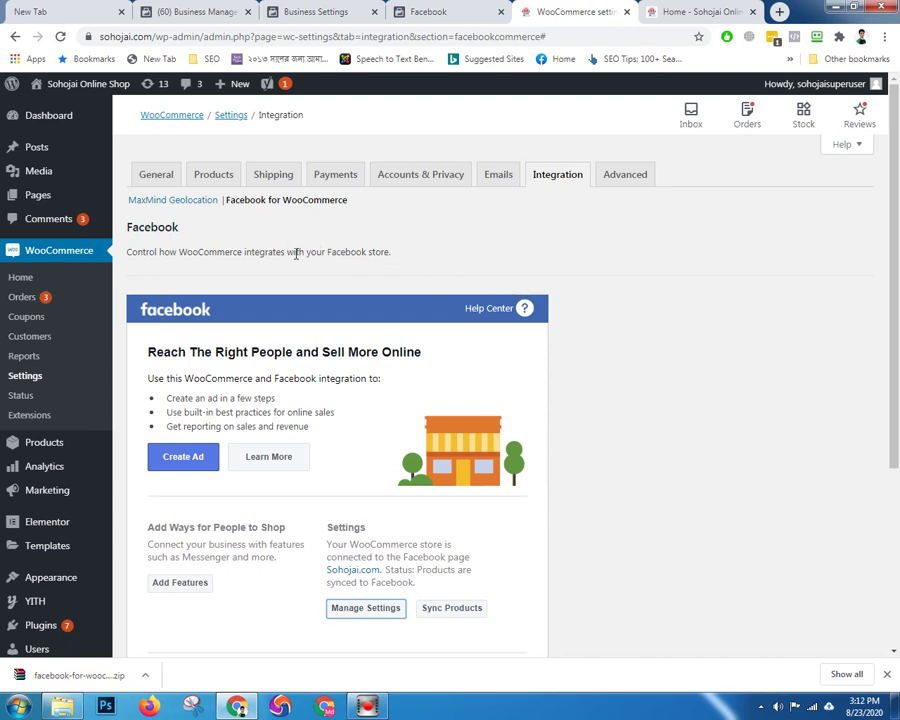
- Review the plugin's advanced sync options and WooCommerce's advanced page setup, and return to the Facebook for WooCommerce integration settings
scroll(448, 424, down, 3)
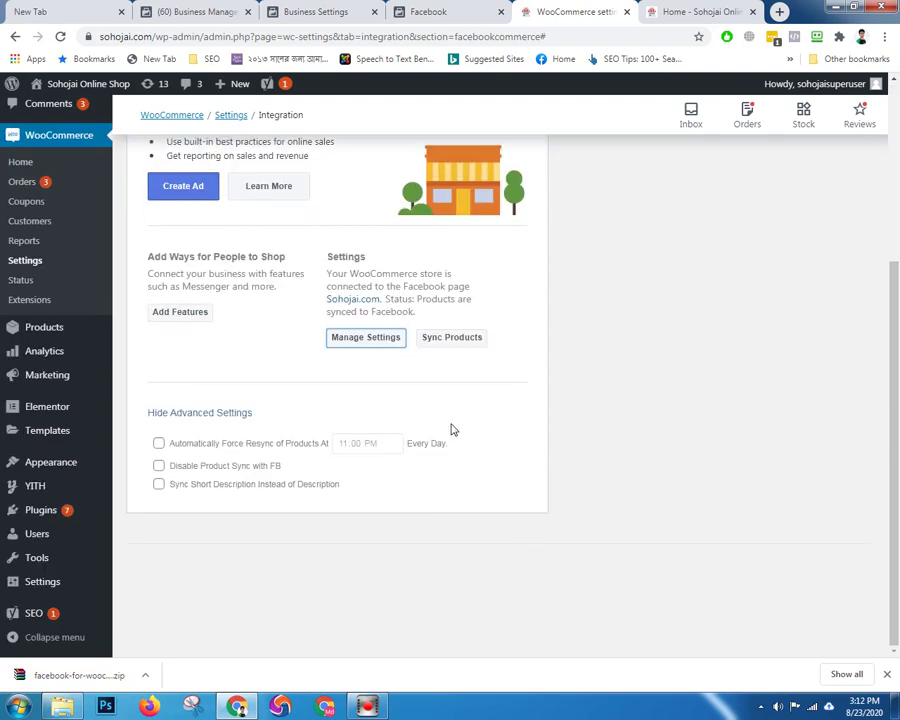
click(174, 416)
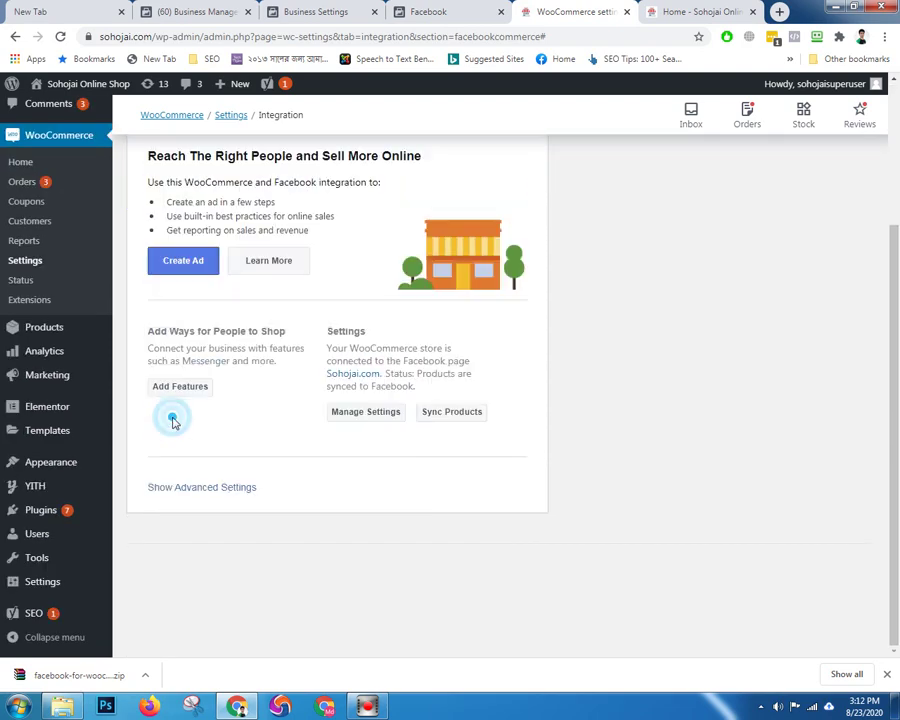
click(214, 488)
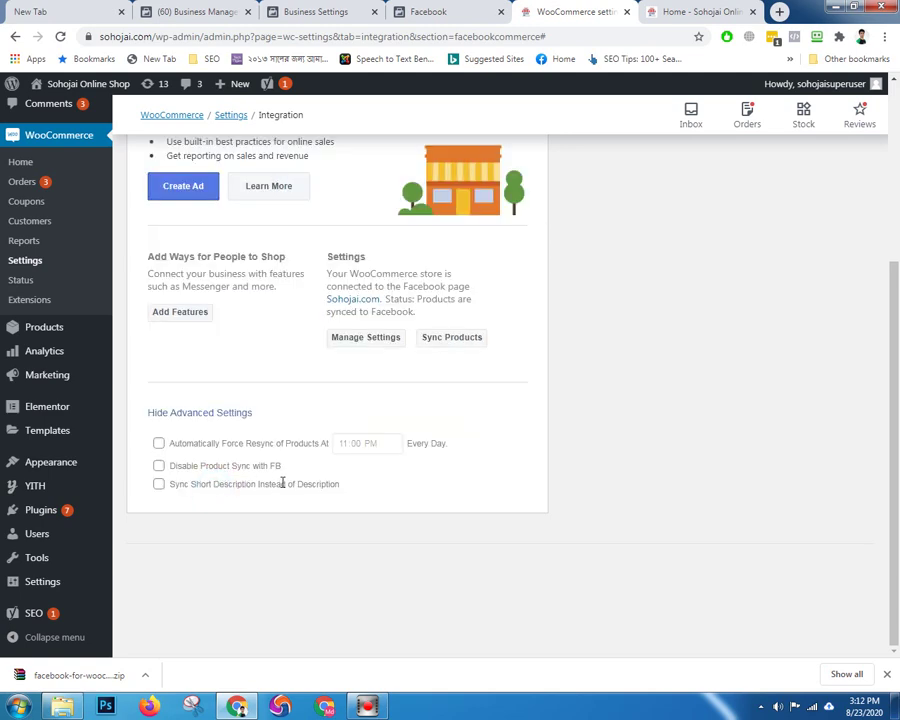
scroll(290, 483, up, 3)
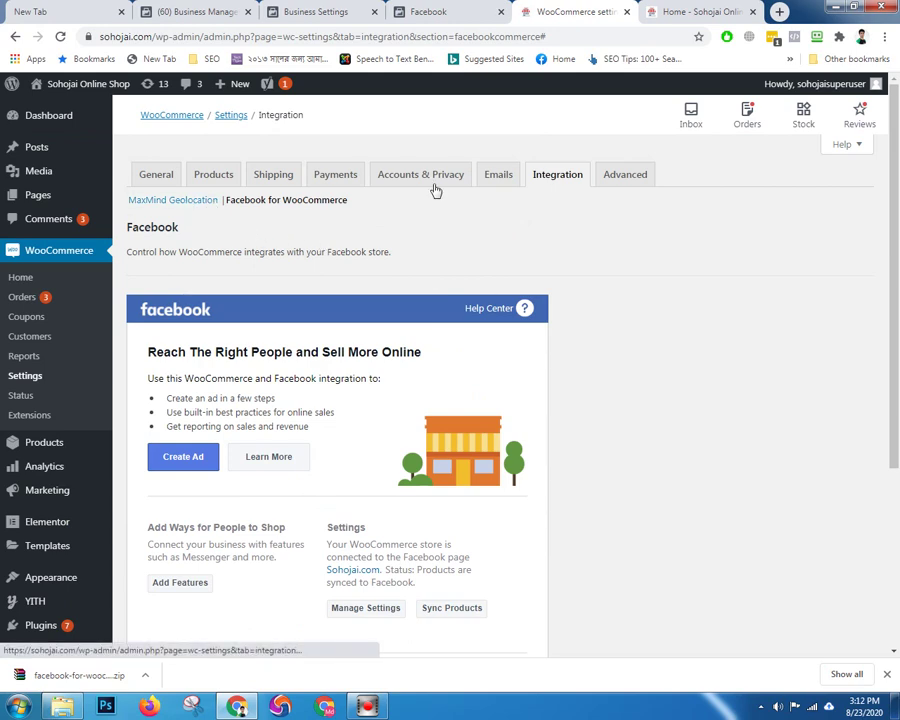
click(620, 180)
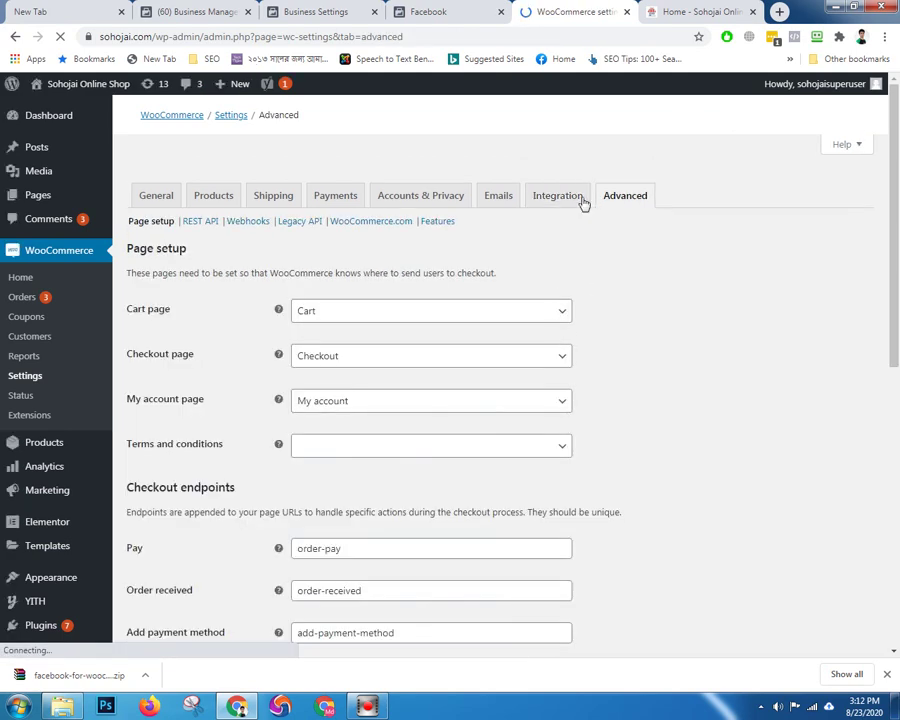
click(560, 198)
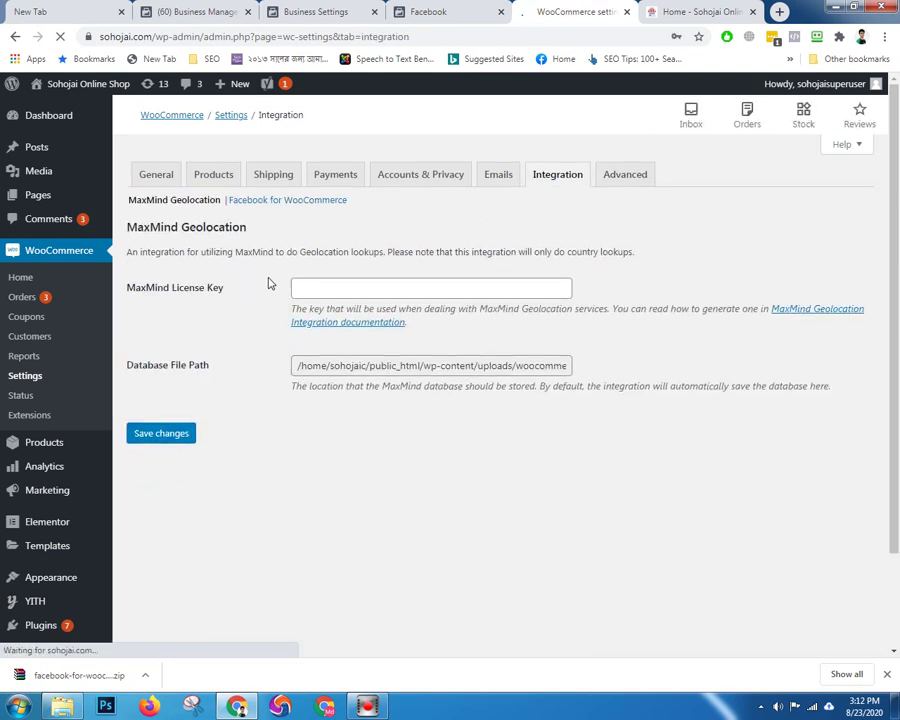
click(274, 203)
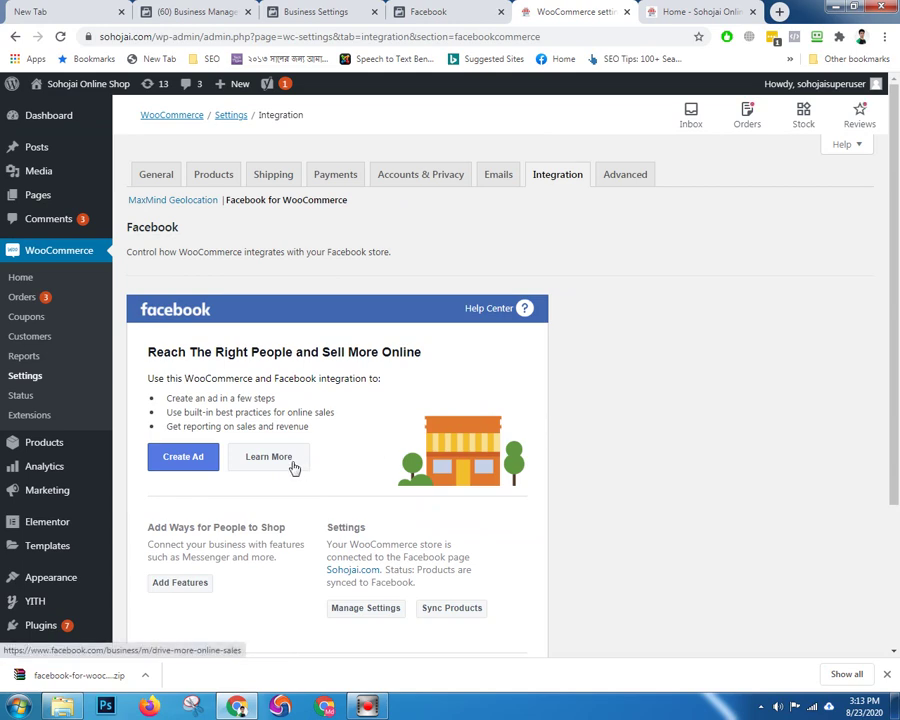
- Remove the Facebook Business Extension through the integration's advanced options and confirm disconnecting the WooCommerce store
scroll(294, 465, down, 2)
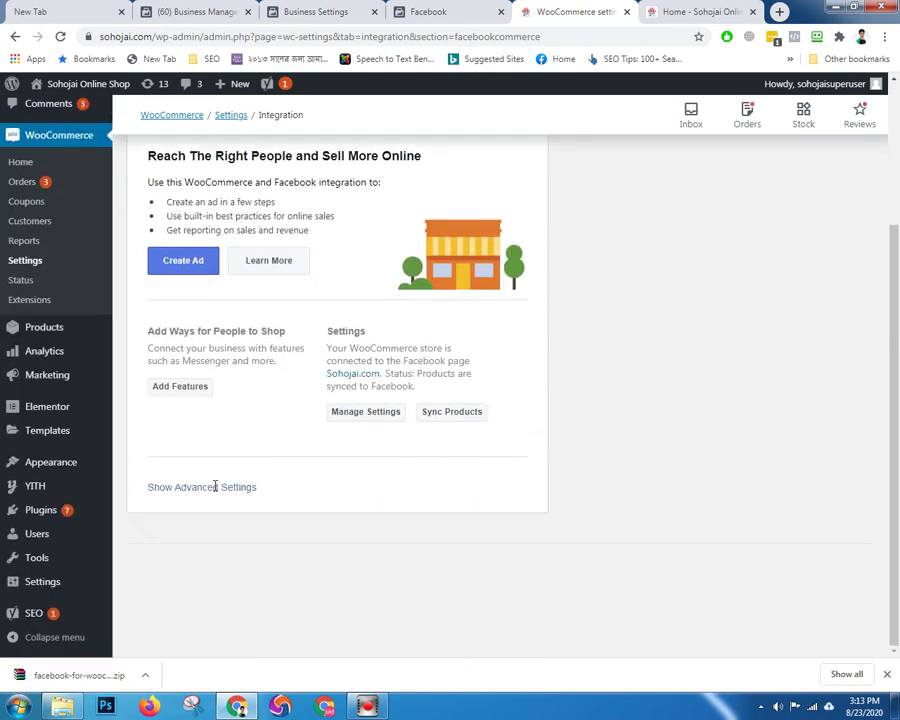
click(358, 414)
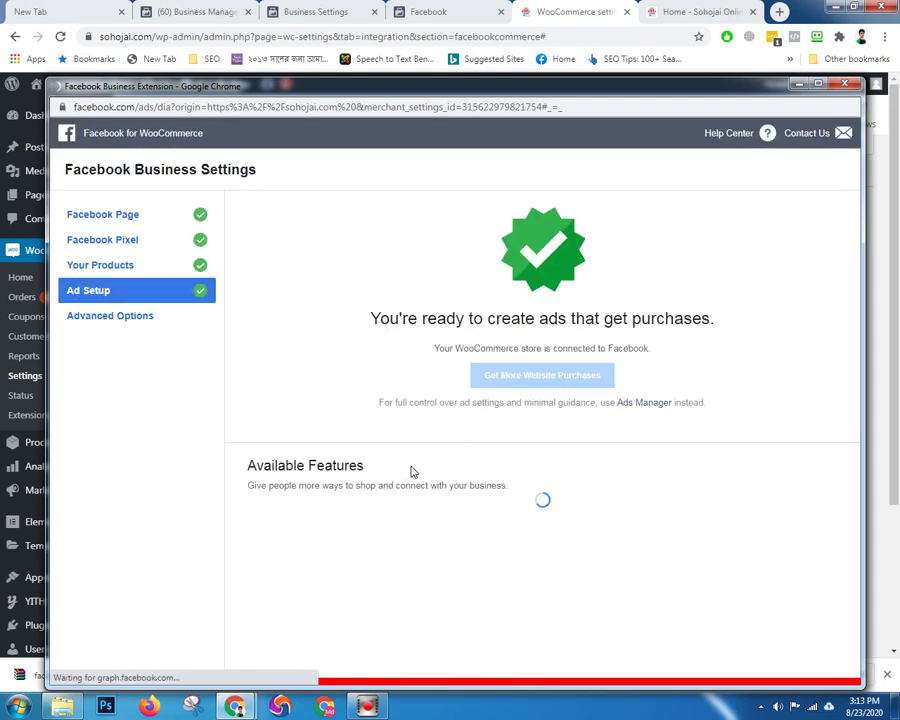
scroll(417, 467, down, 2)
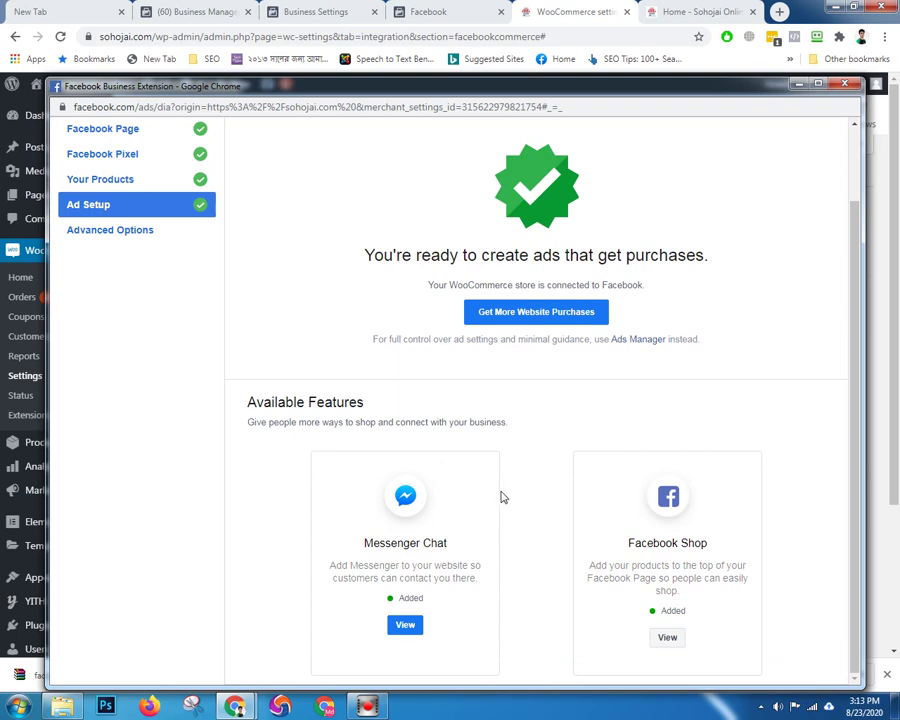
click(120, 229)
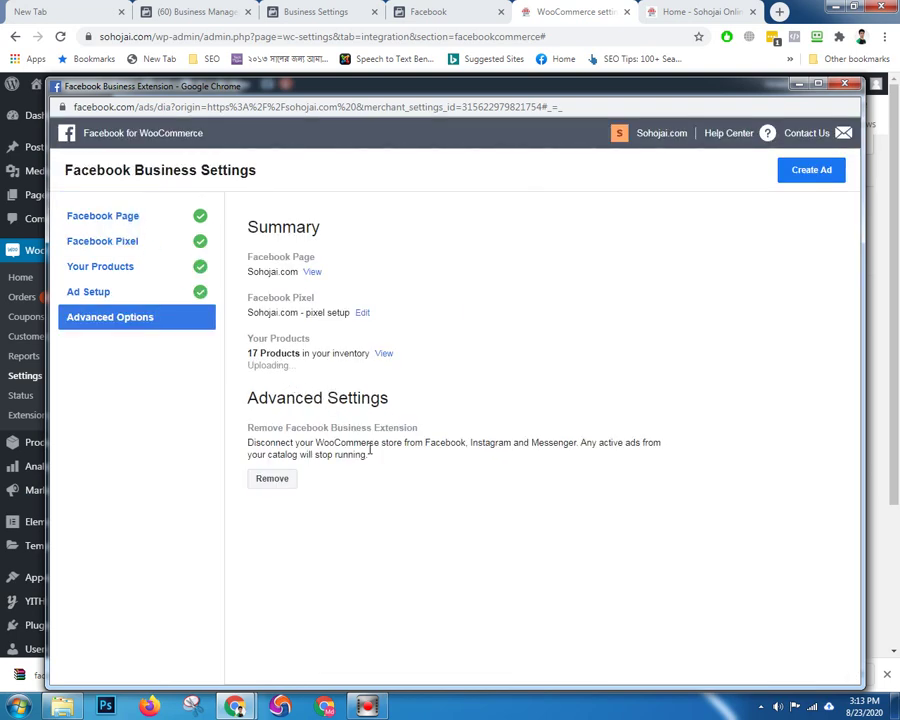
click(278, 481)
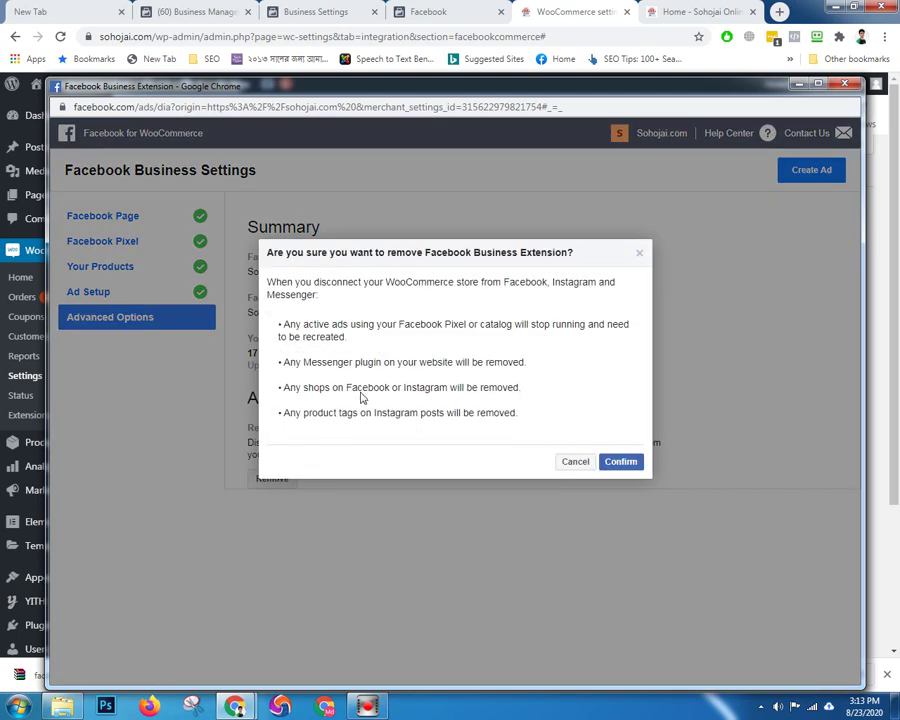
click(621, 462)
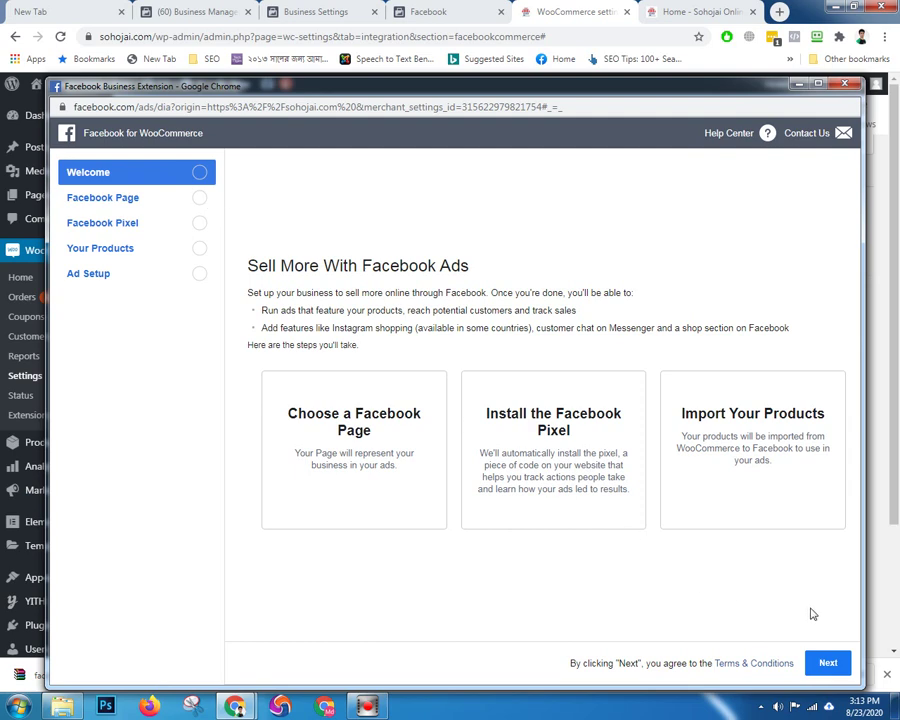
- Start the Facebook for WooCommerce setup again, choose Sohojai.com as the Facebook Page and continue to the pixel installation
click(828, 665)
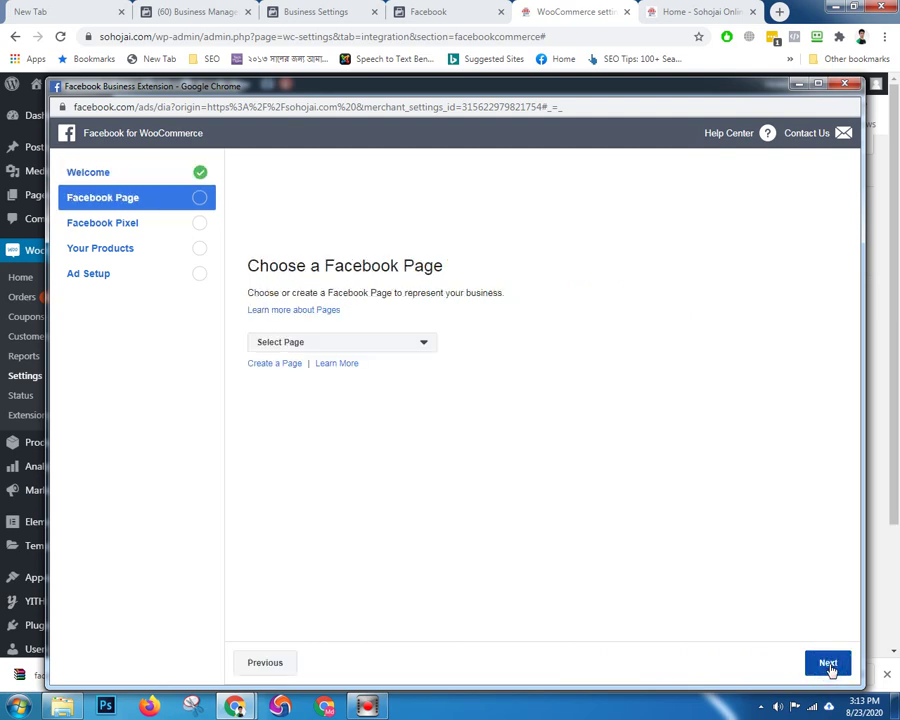
click(362, 342)
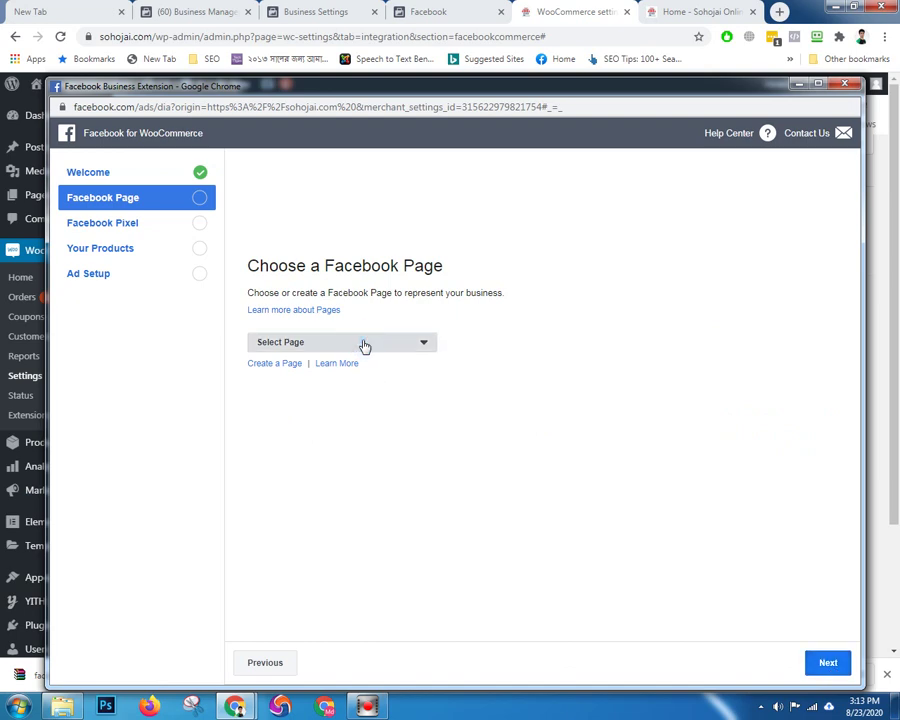
scroll(380, 410, down, 3)
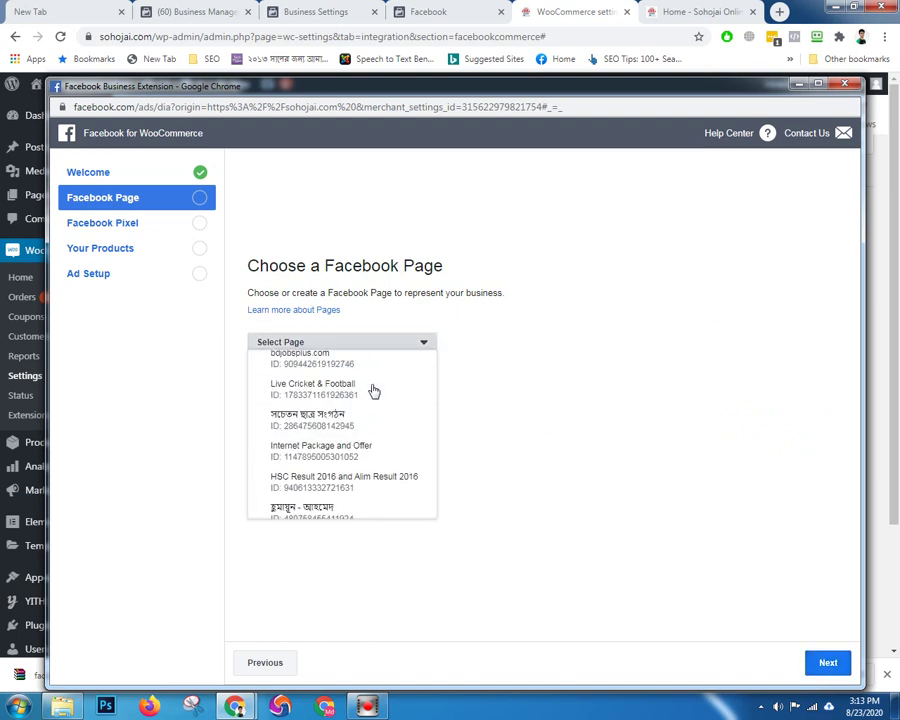
scroll(374, 390, down, 3)
scroll(374, 390, up, 4)
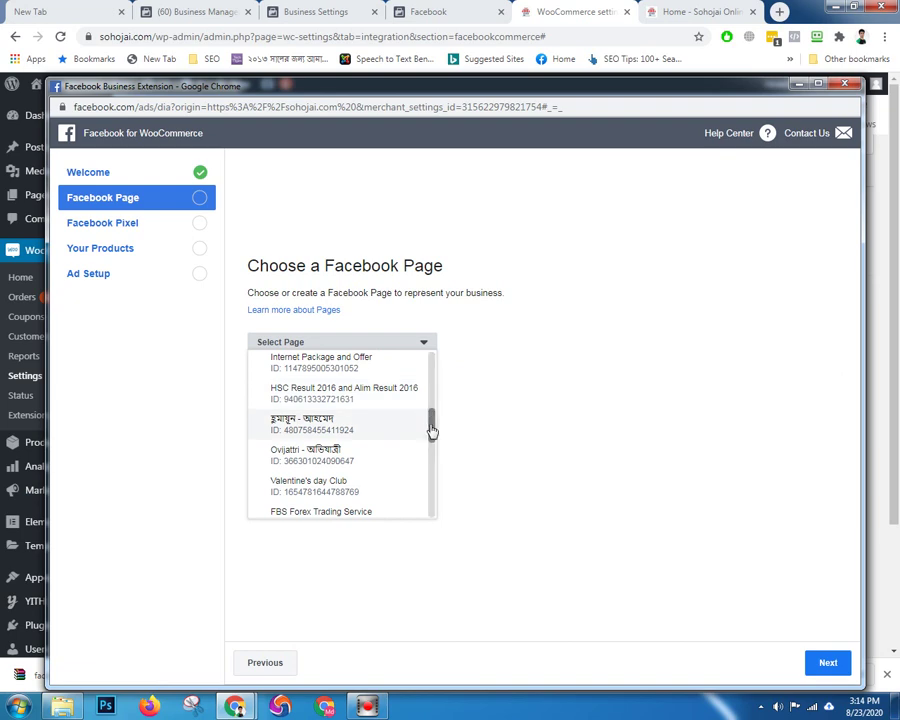
drag(432, 430, 431, 369)
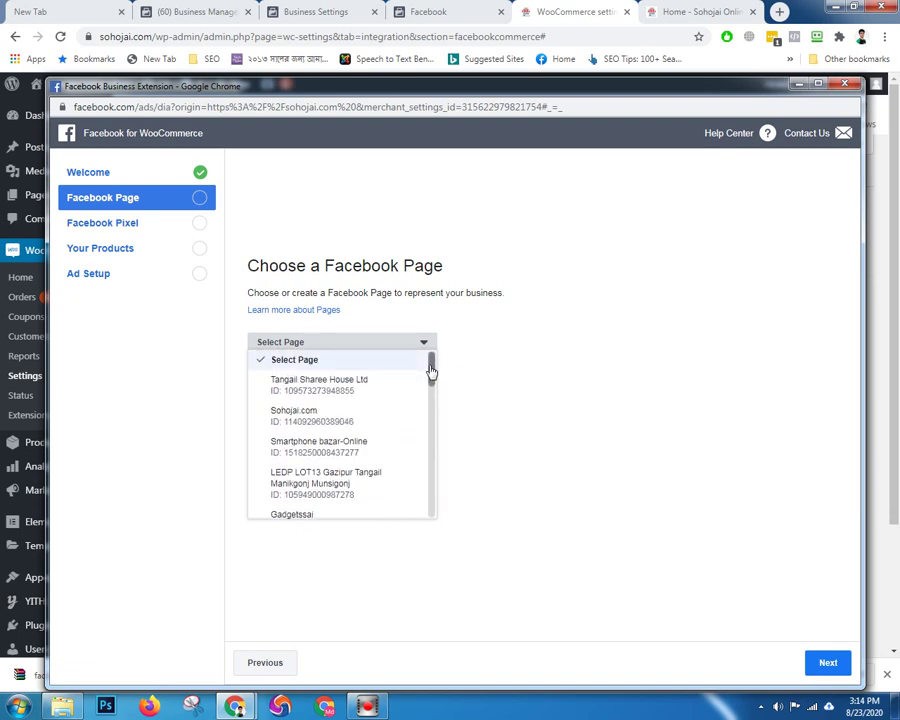
scroll(431, 373, down, 1)
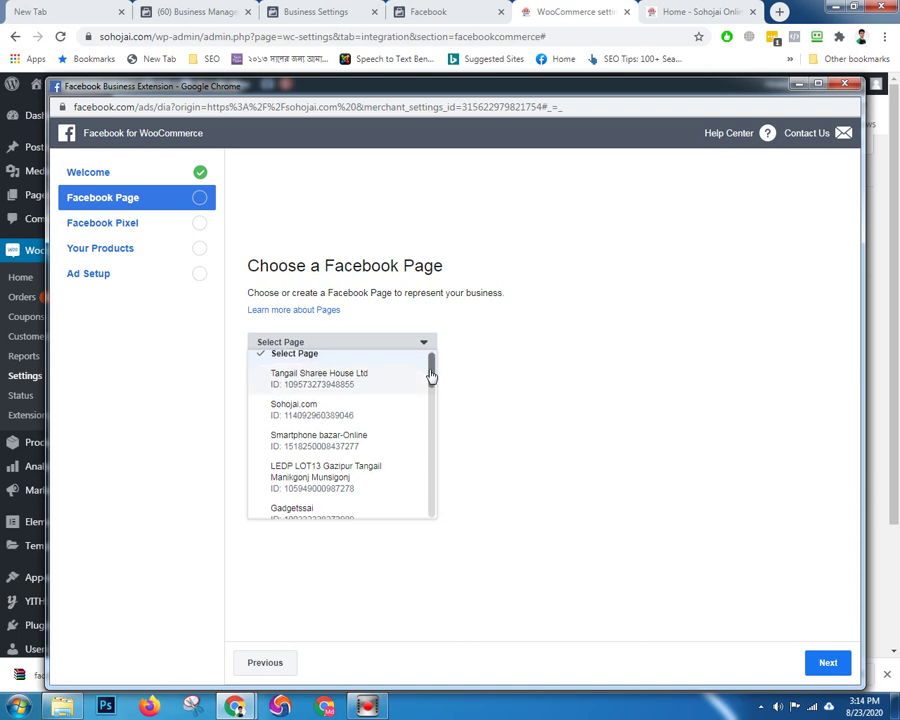
click(375, 414)
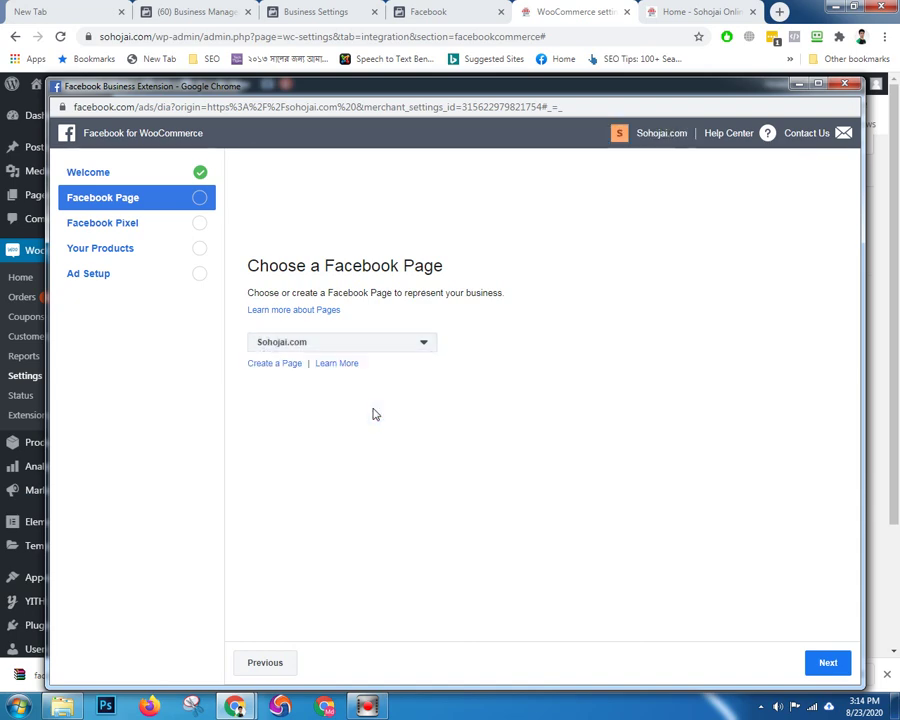
click(834, 664)
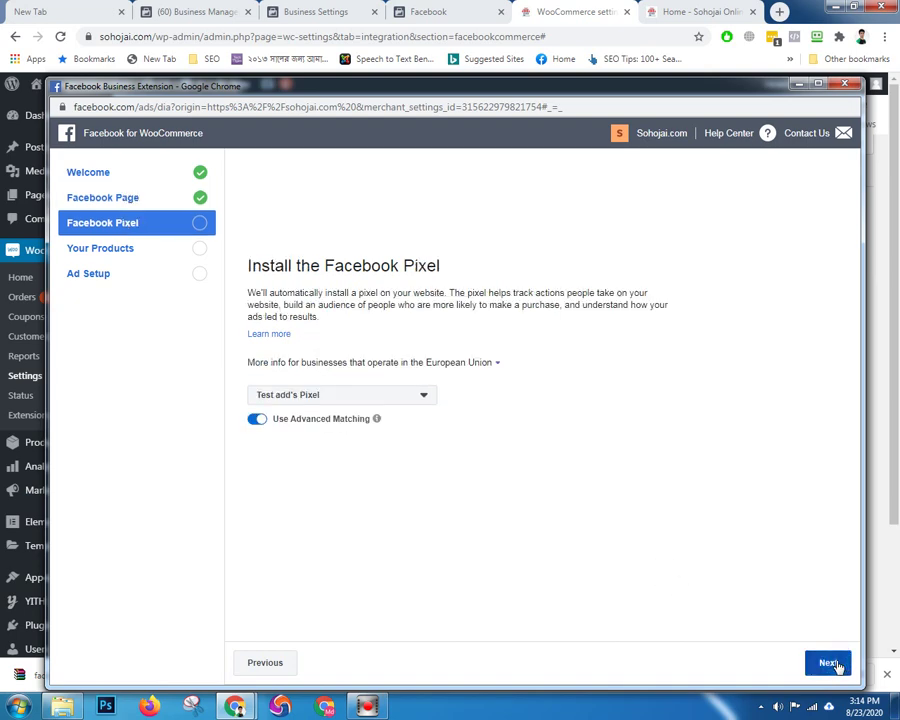
- Choose the "sohojai.com pixel setup guide - (tutorial)" pixel for installation, with Advanced Matching on, and continue to the product import
click(400, 398)
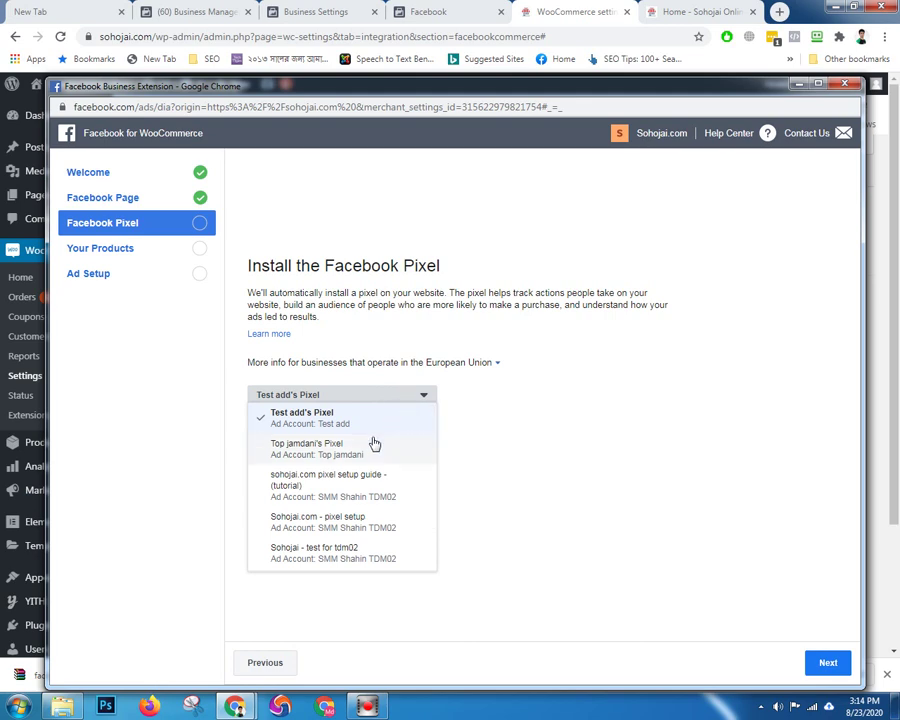
scroll(374, 443, down, 2)
scroll(378, 448, up, 2)
scroll(378, 450, down, 2)
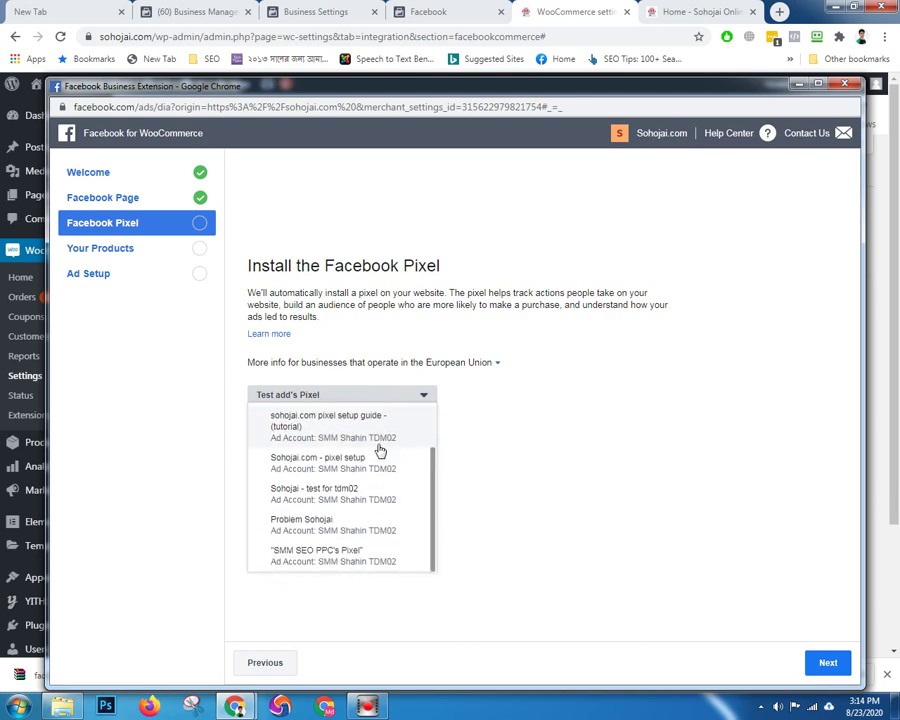
scroll(378, 450, up, 2)
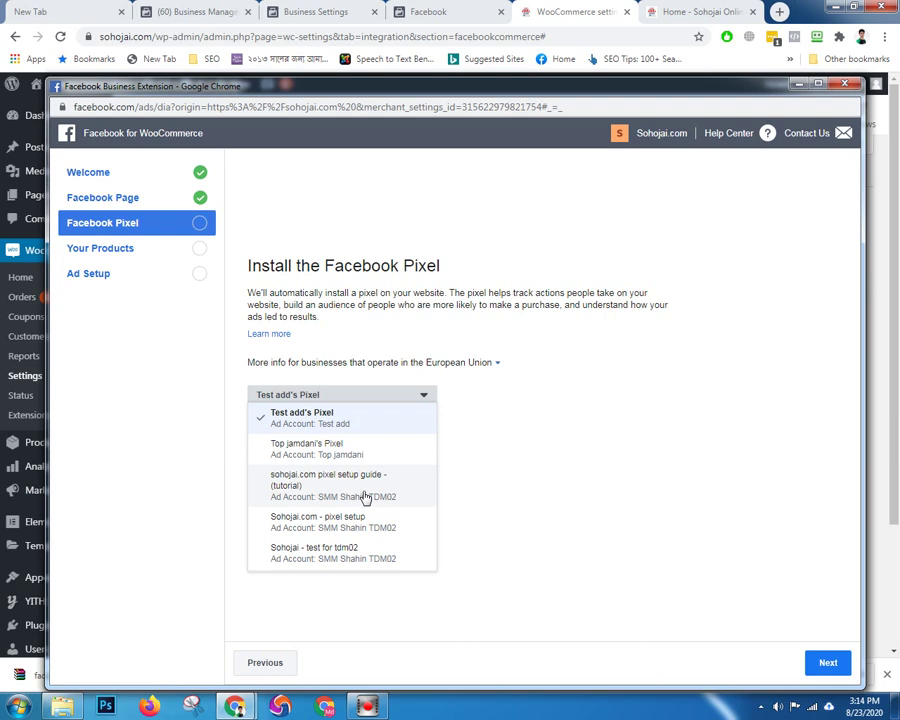
click(364, 494)
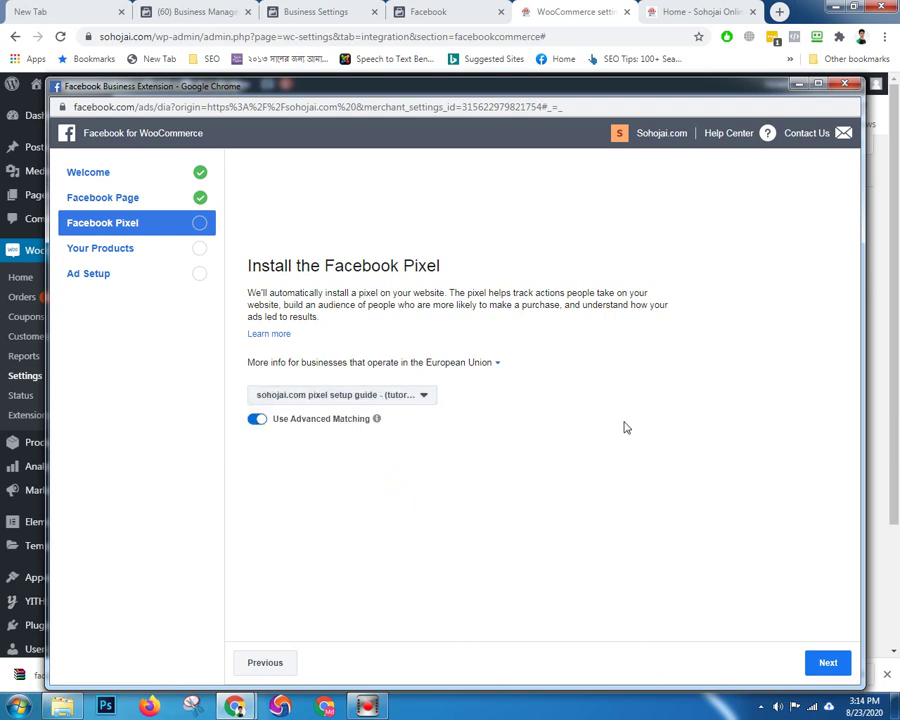
click(838, 664)
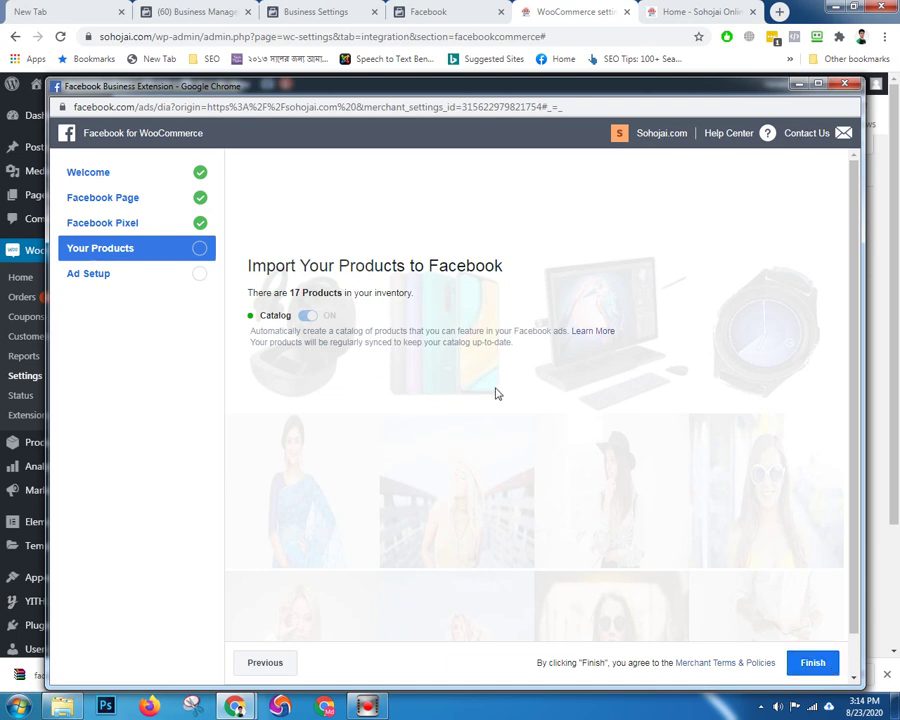
- Finish the Facebook for WooCommerce setup with the product catalog sync on, and dismiss the completion dialog
scroll(500, 398, down, 1)
click(816, 622)
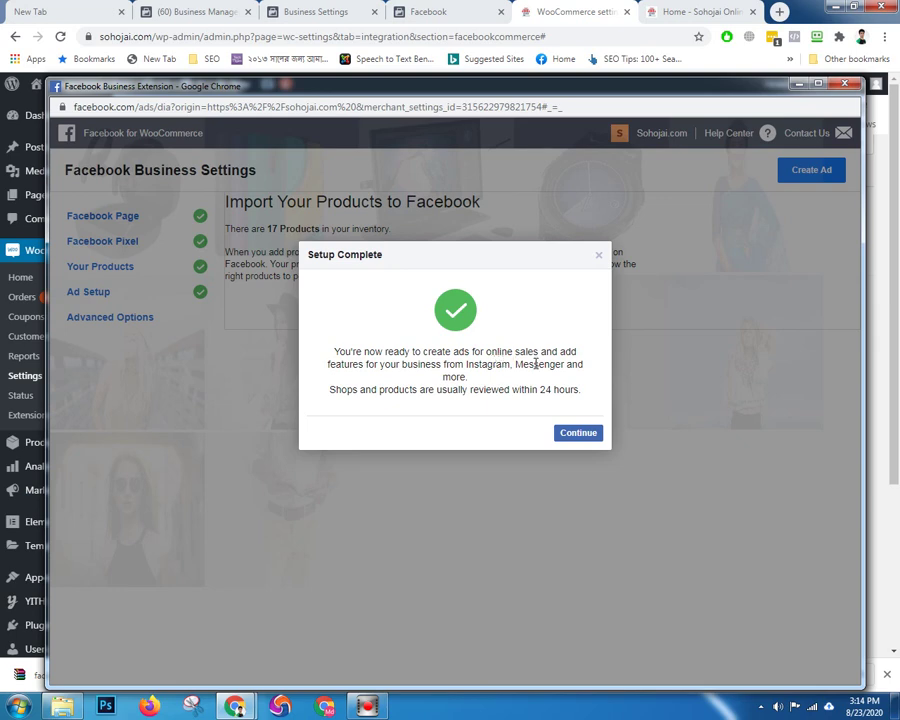
click(580, 433)
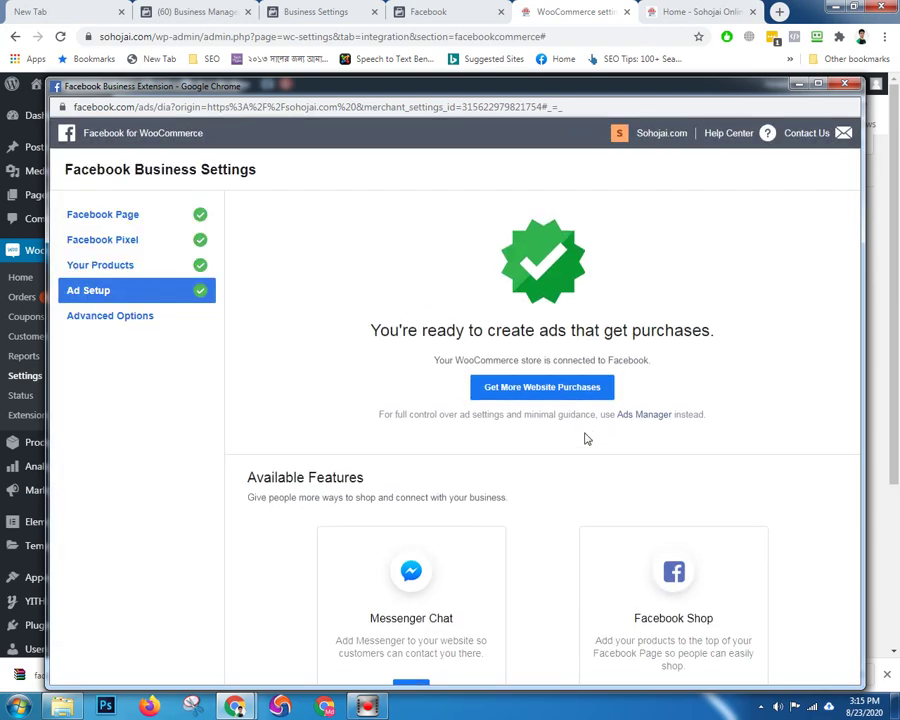
- Review the Ad Setup features and the Advanced Options summary, and close the Facebook Business Settings window
scroll(510, 426, down, 1)
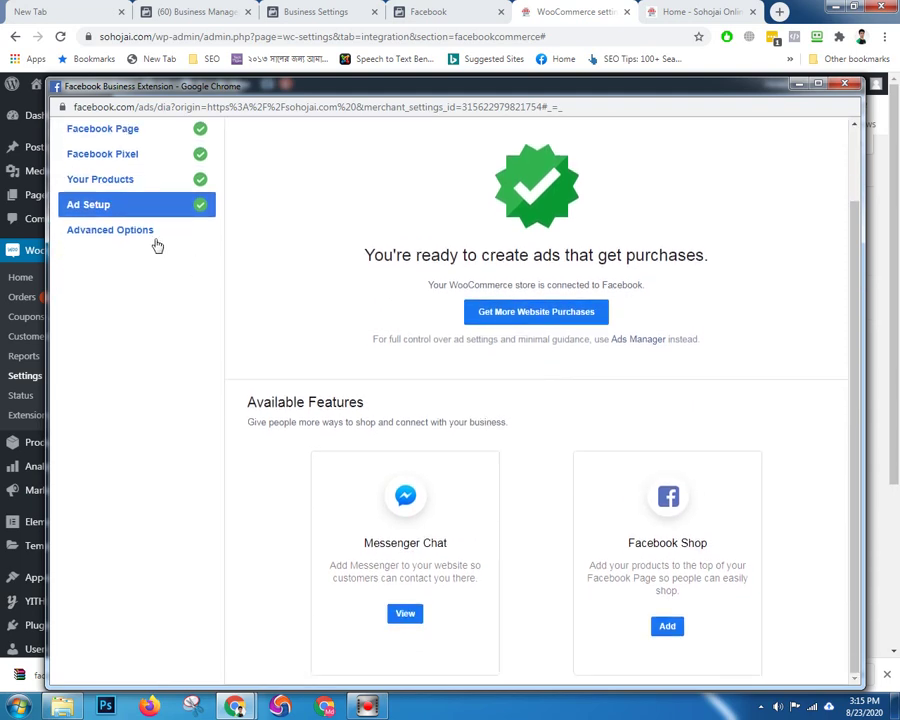
click(147, 236)
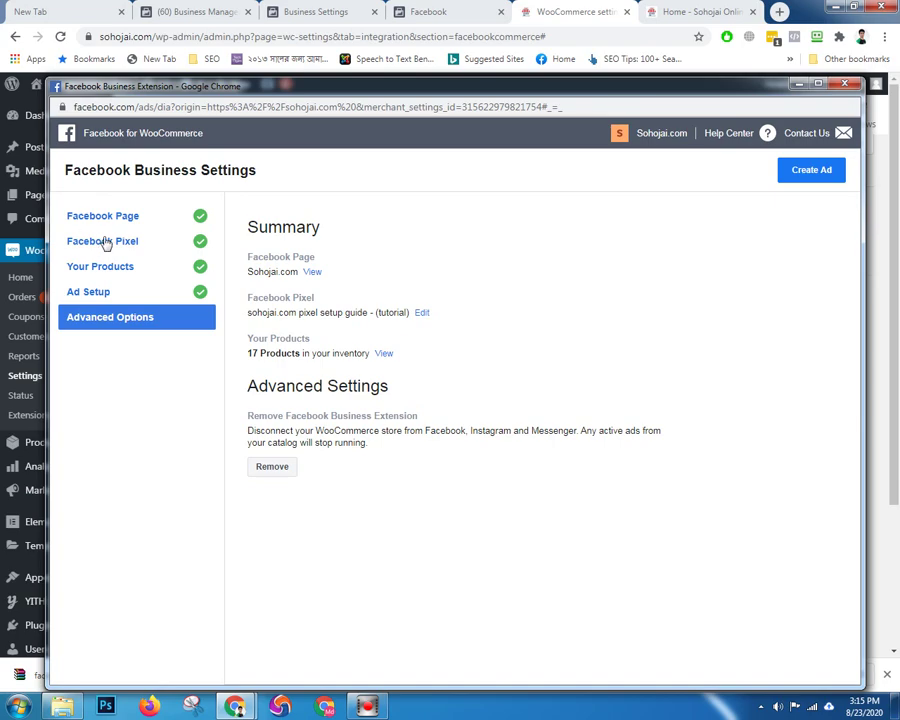
click(843, 84)
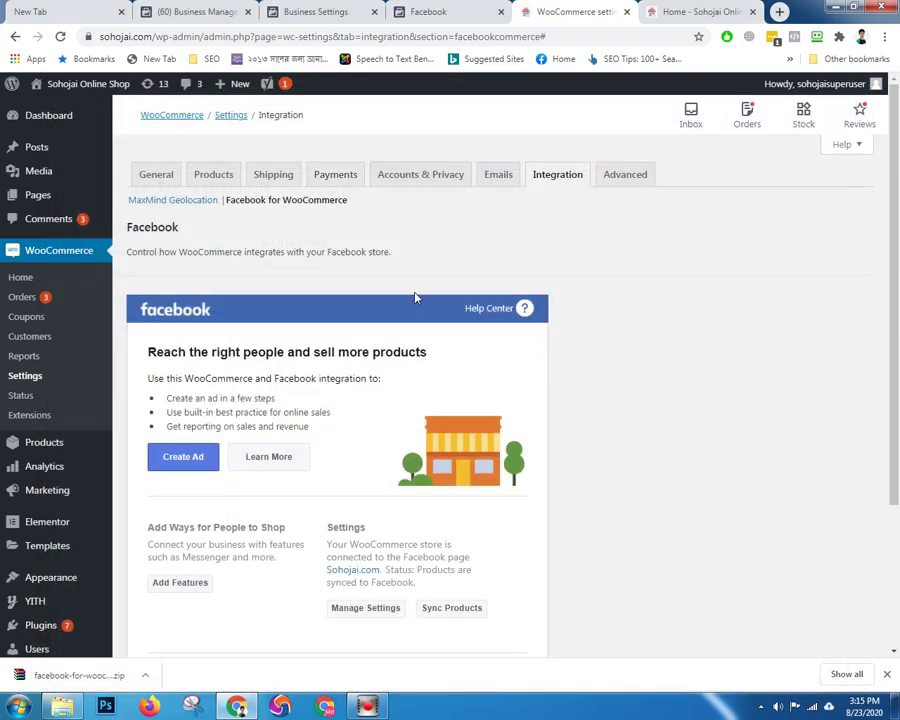
- Reload the WooCommerce integration settings and the sohojai.com home page, and inspect the home page's pixel with Facebook Pixel Helper
click(60, 36)
click(662, 10)
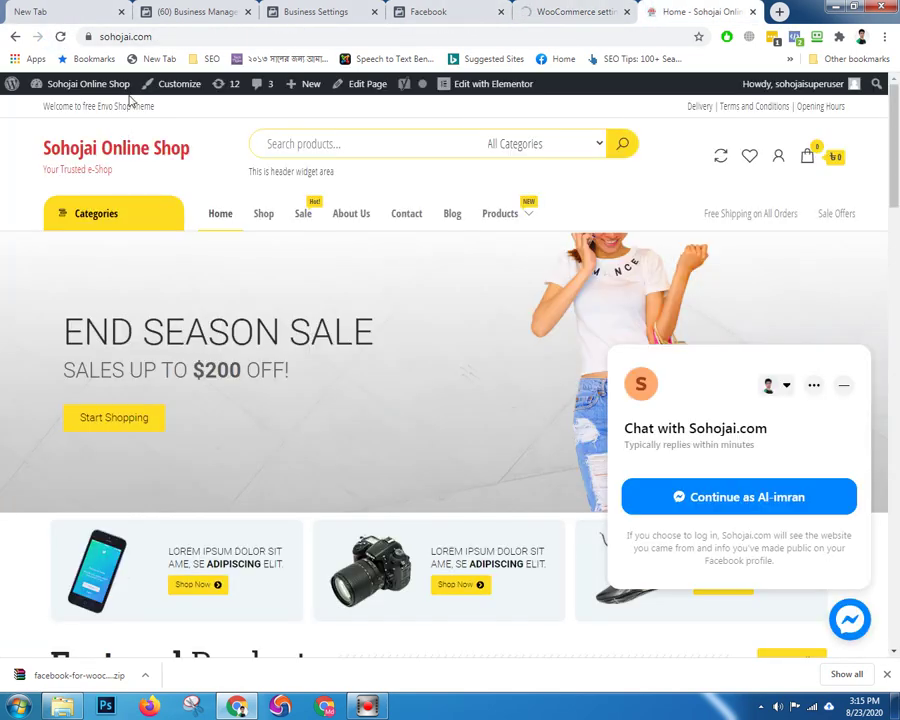
click(60, 37)
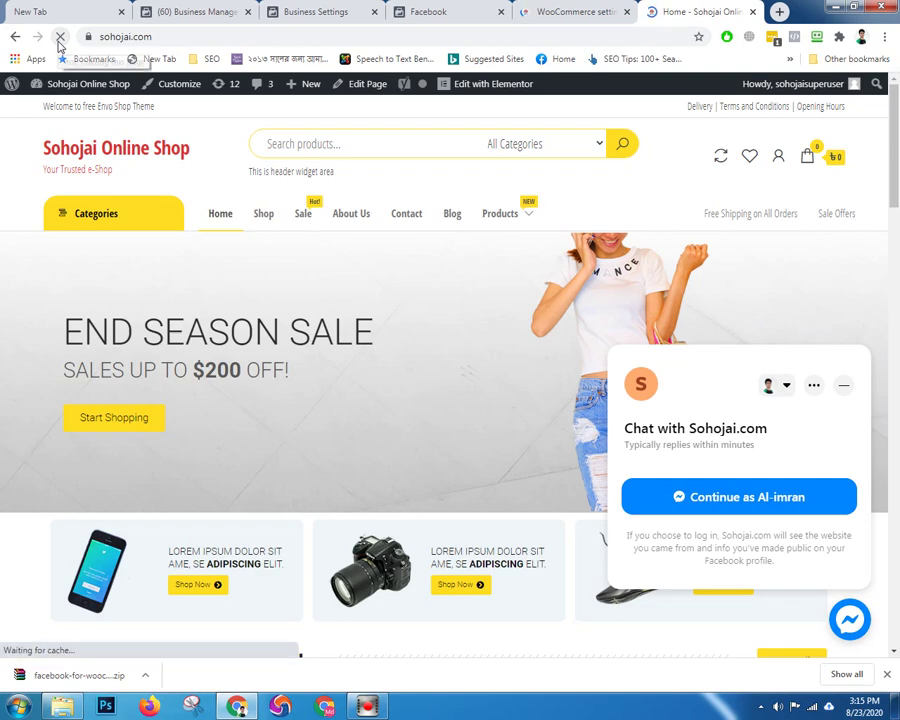
scroll(510, 379, down, 5)
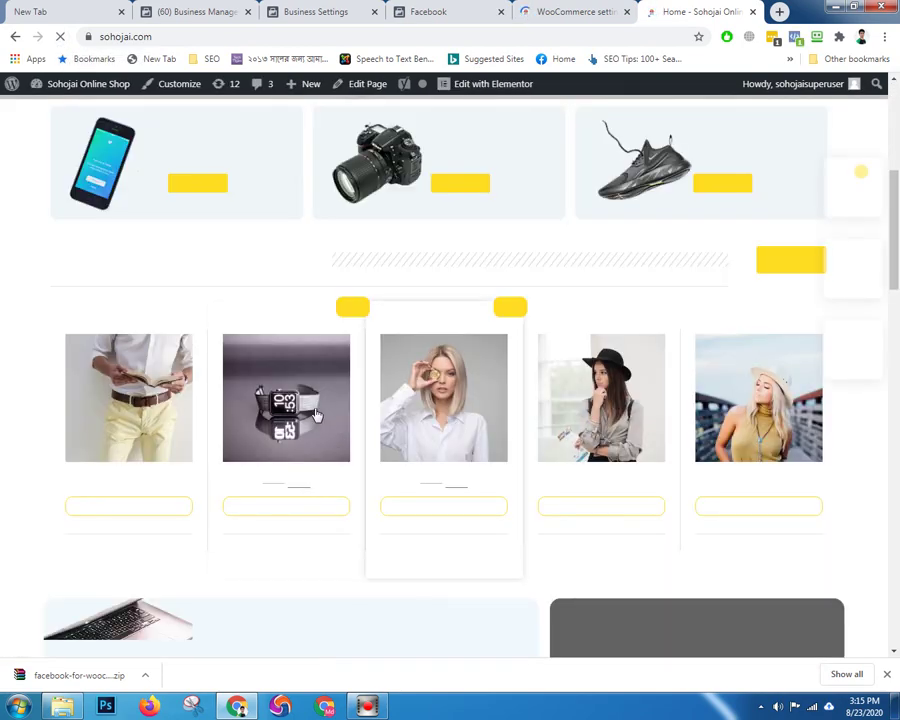
click(795, 37)
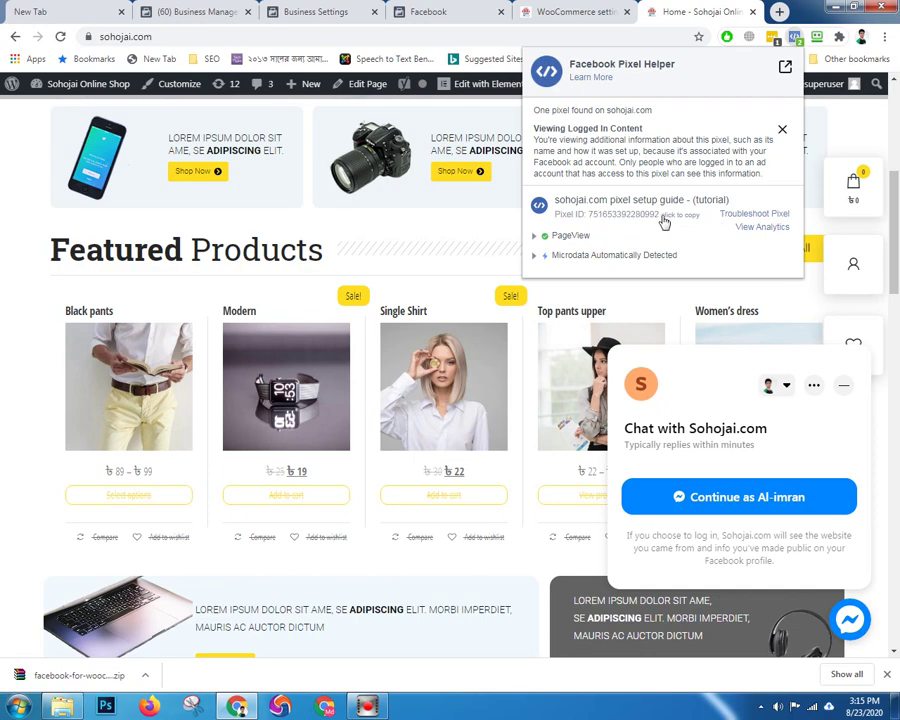
- Check the pixel events with Pixel Helper on the Single Shirt product page, both before and after adding the shirt to the cart
click(6, 254)
scroll(268, 368, down, 3)
scroll(268, 368, up, 2)
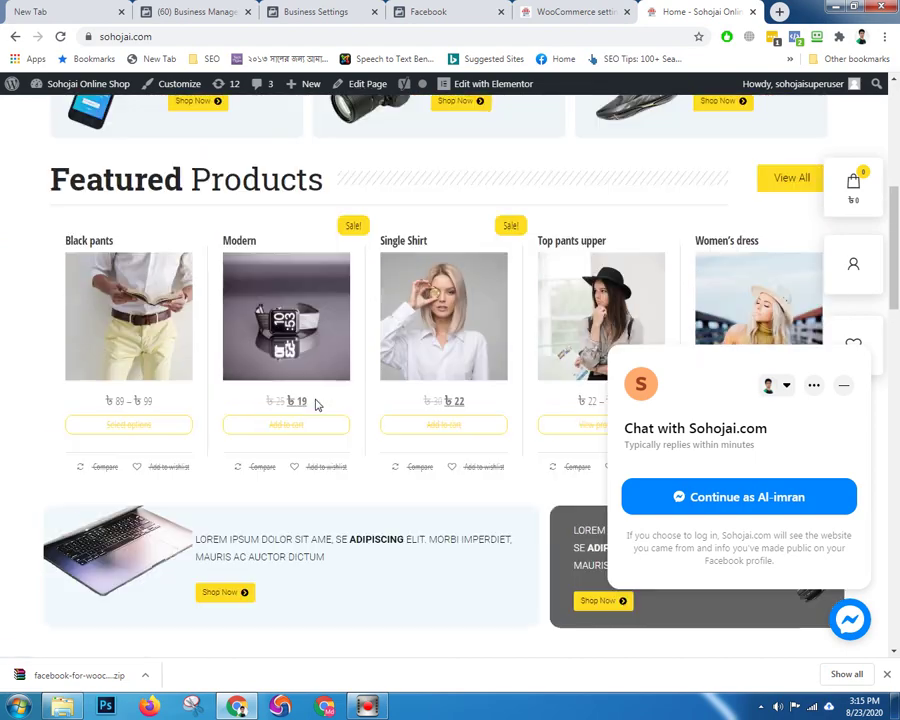
click(463, 347)
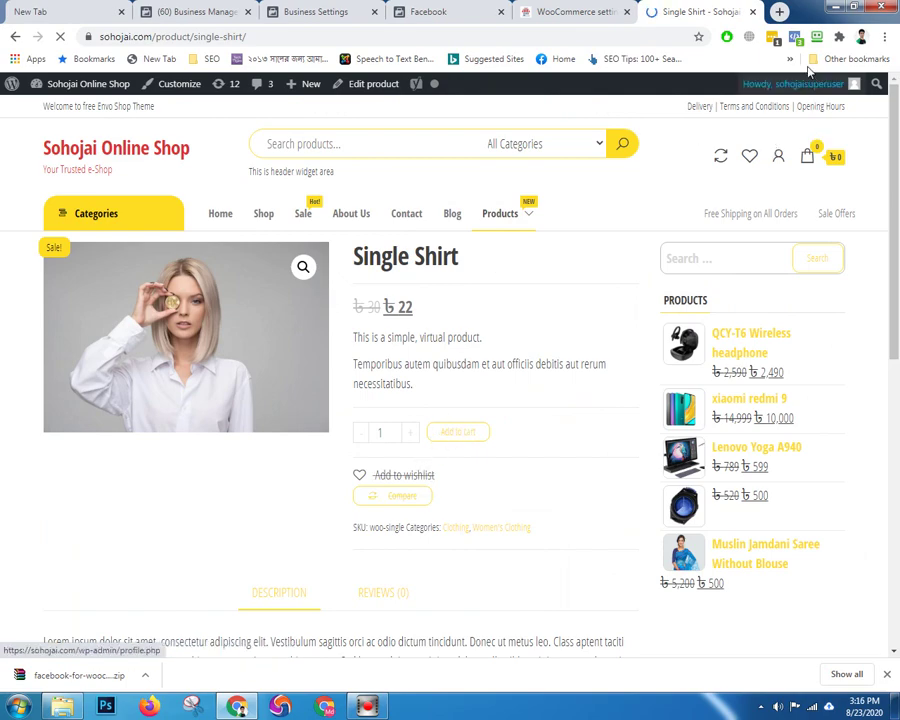
click(796, 38)
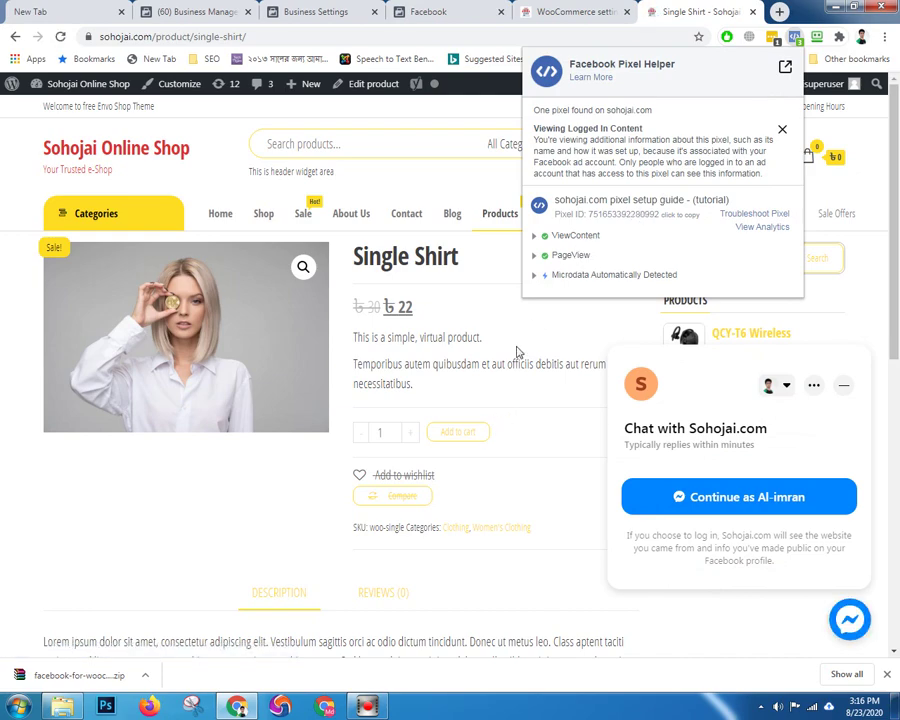
click(451, 436)
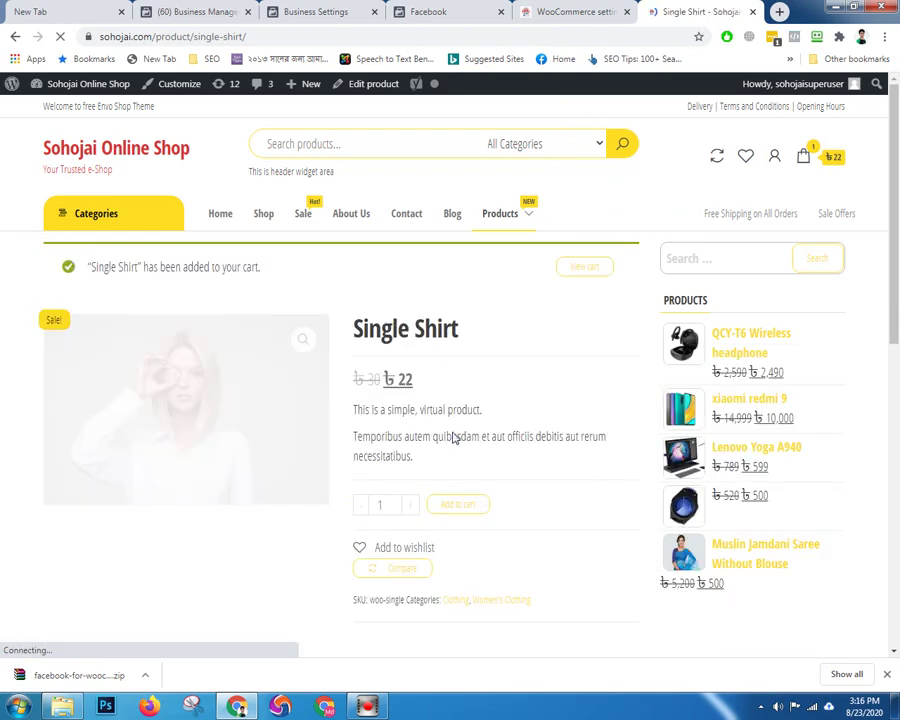
click(795, 38)
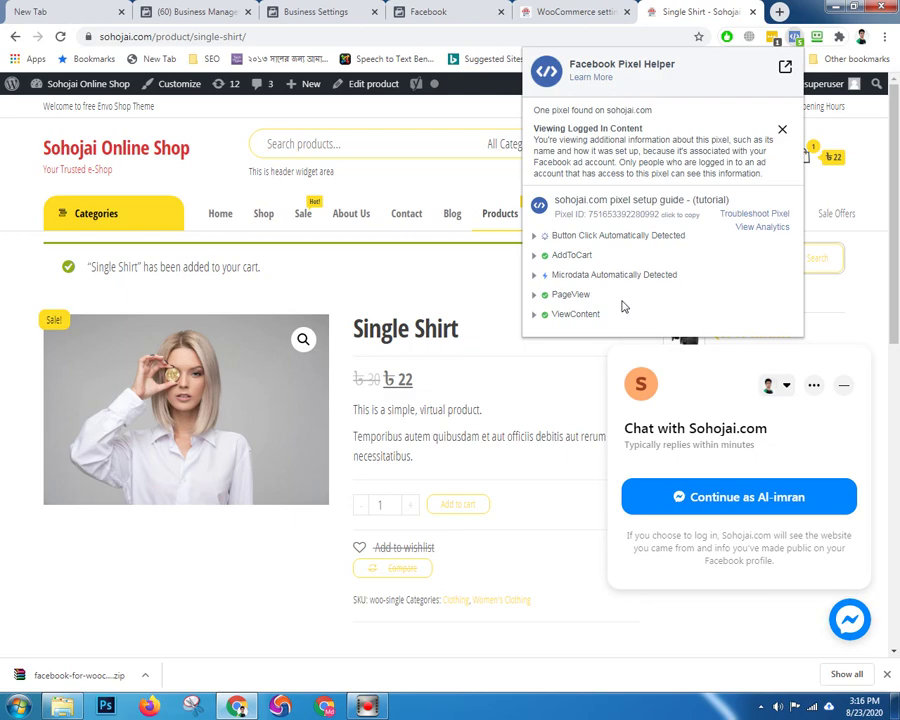
- Return to Events Manager and advance the WooCommerce connection wizard through Verify Connection to the Set Up Events stage
click(450, 10)
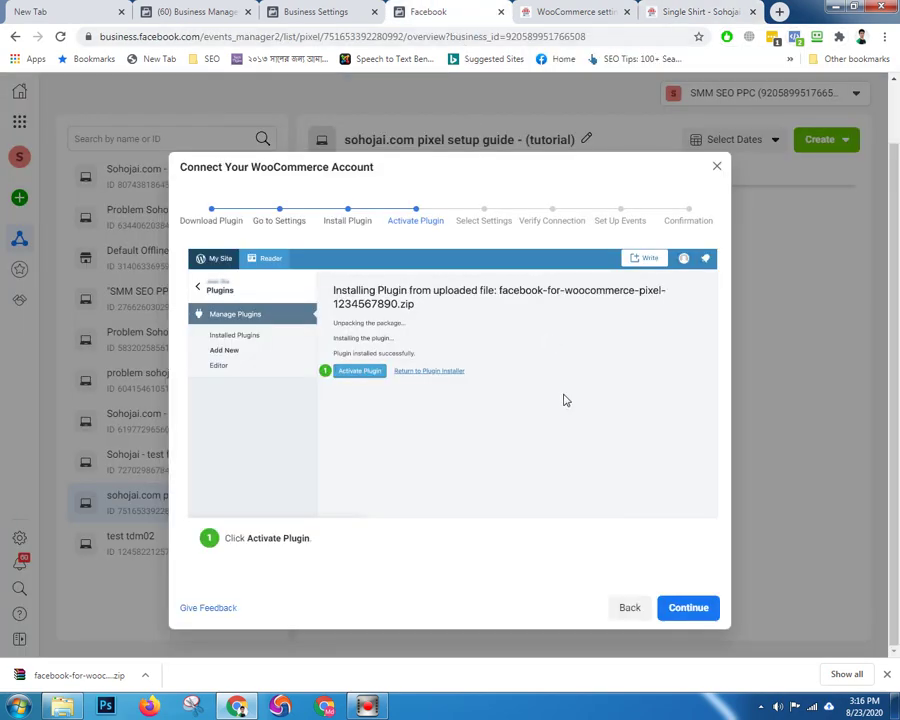
click(690, 608)
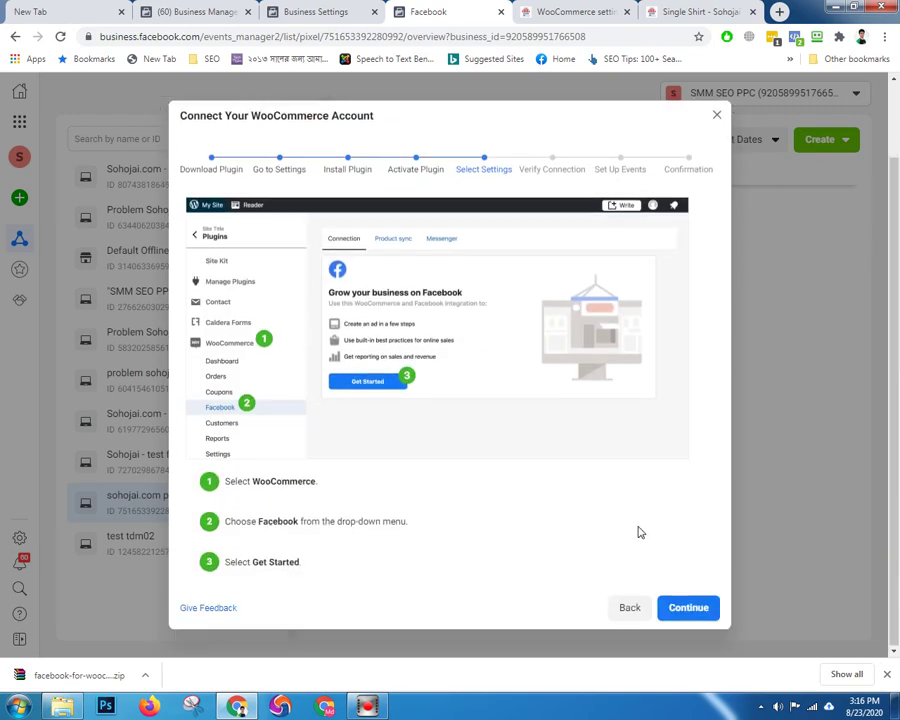
click(686, 609)
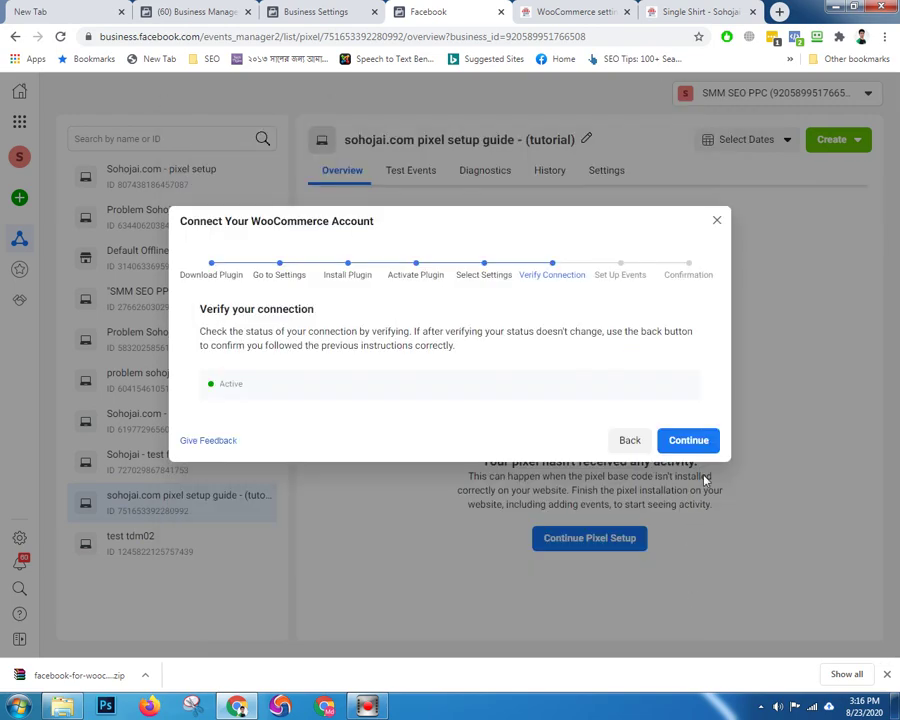
click(692, 444)
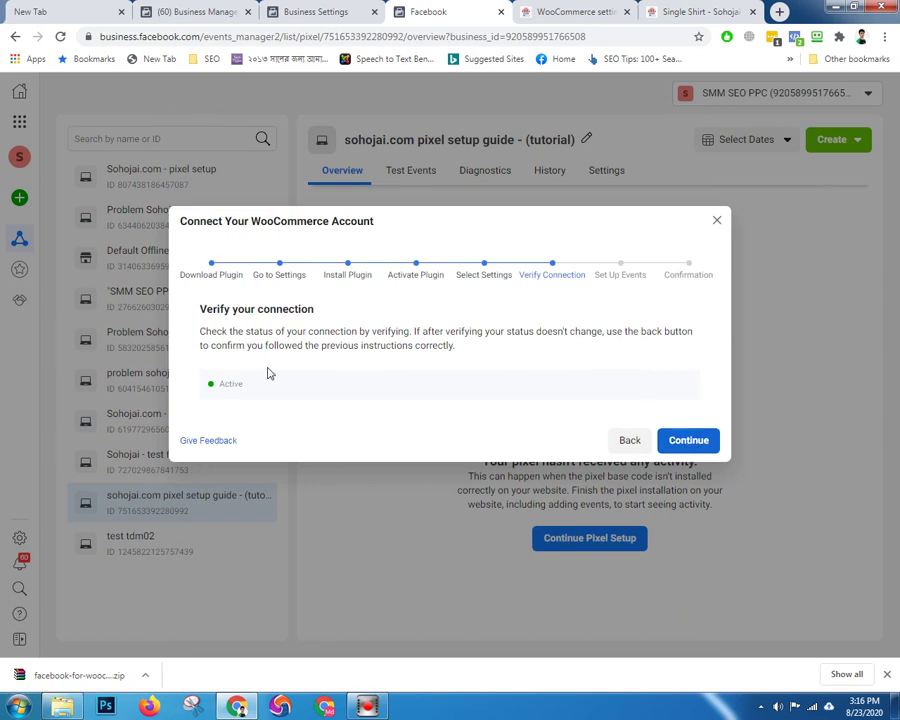
click(691, 440)
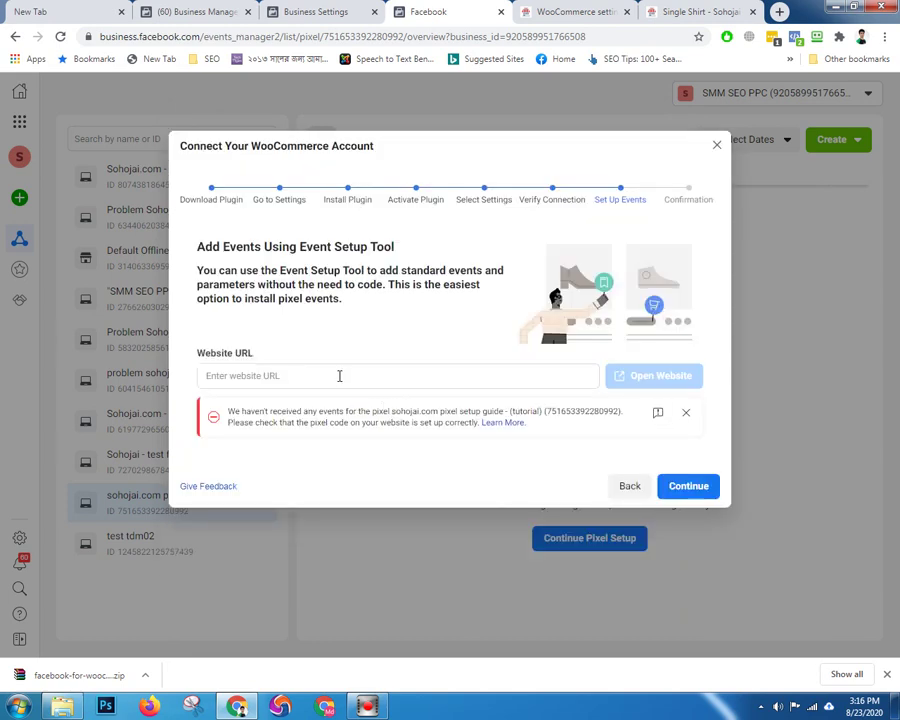
click(339, 376)
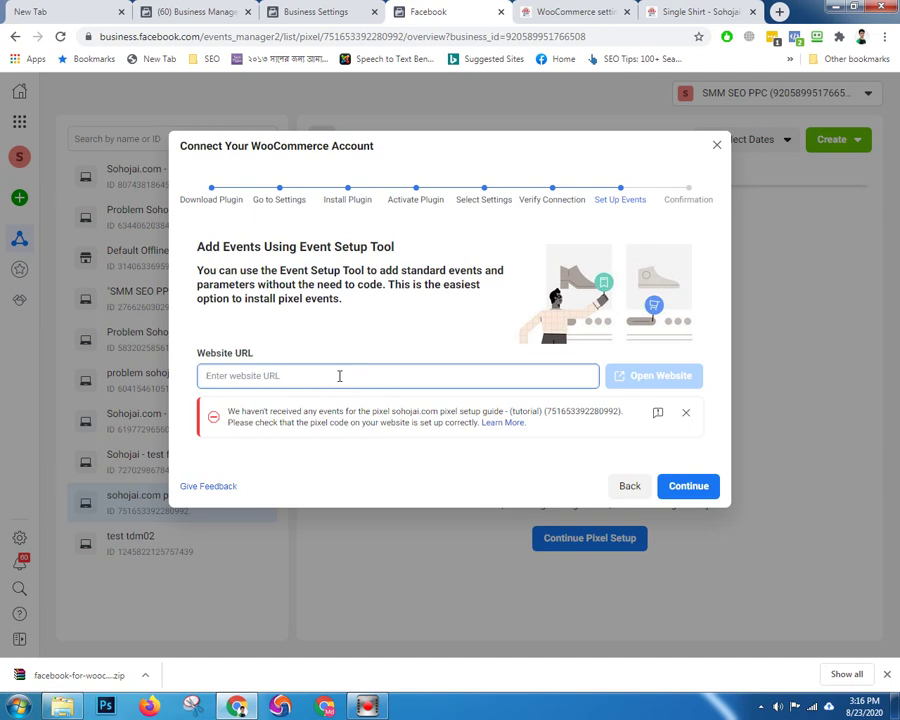
text(https://sohojai.com)
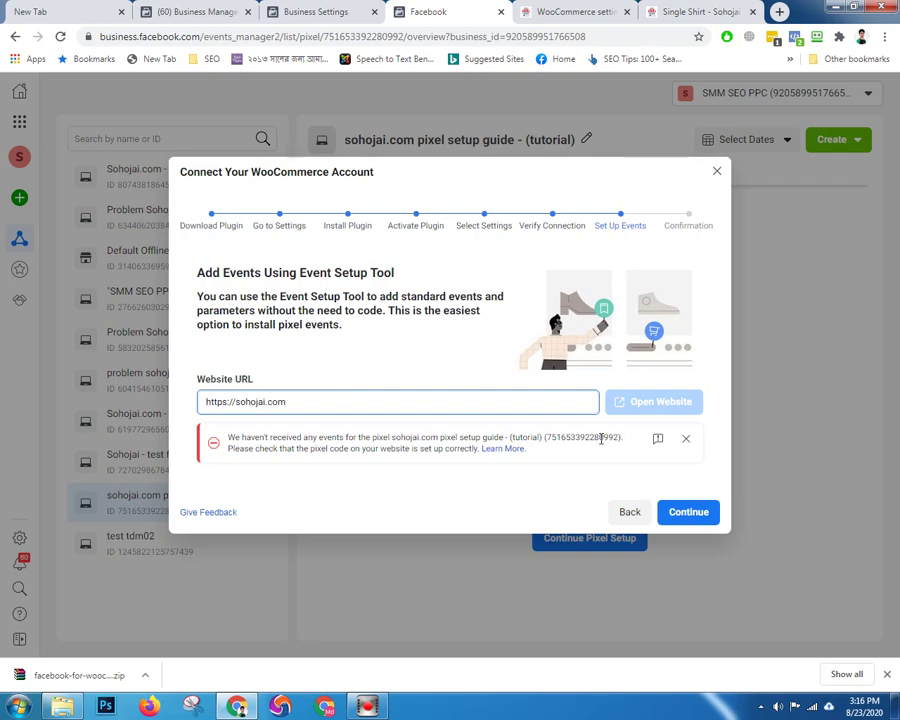
click(705, 516)
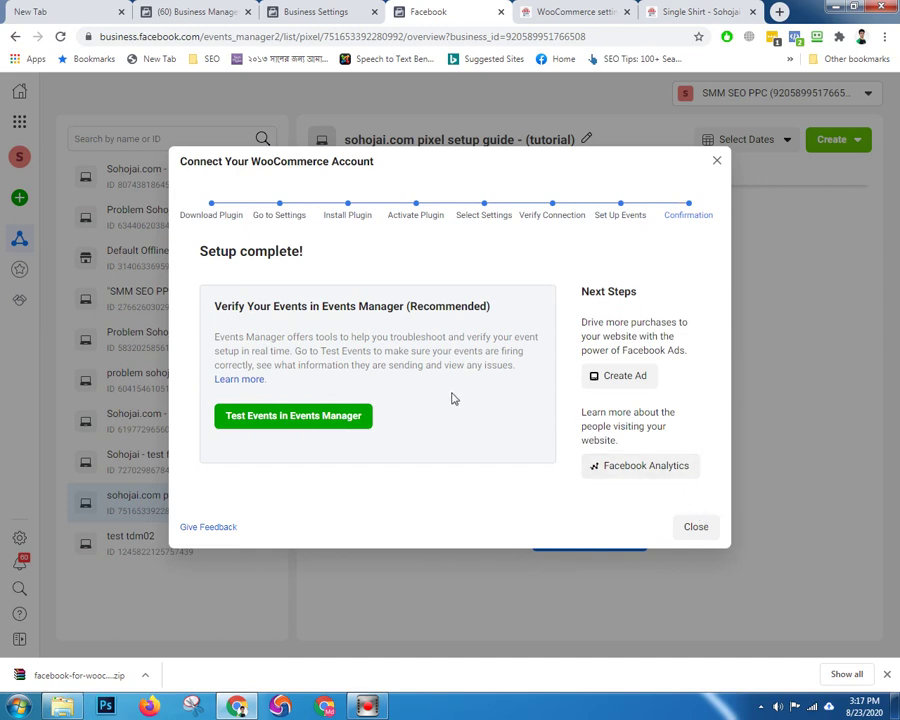
click(338, 421)
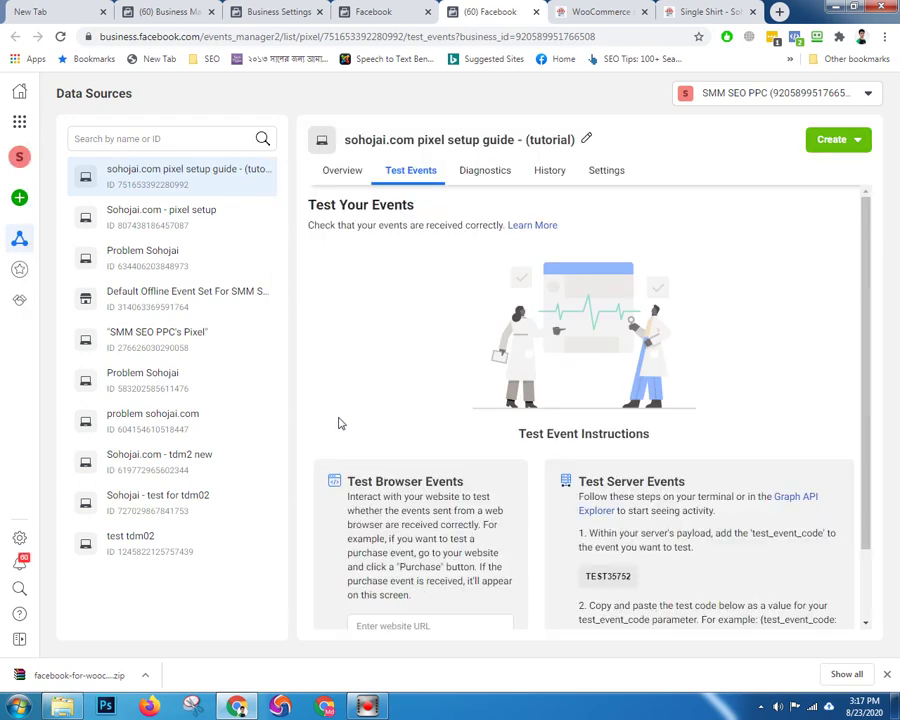
scroll(465, 452, down, 1)
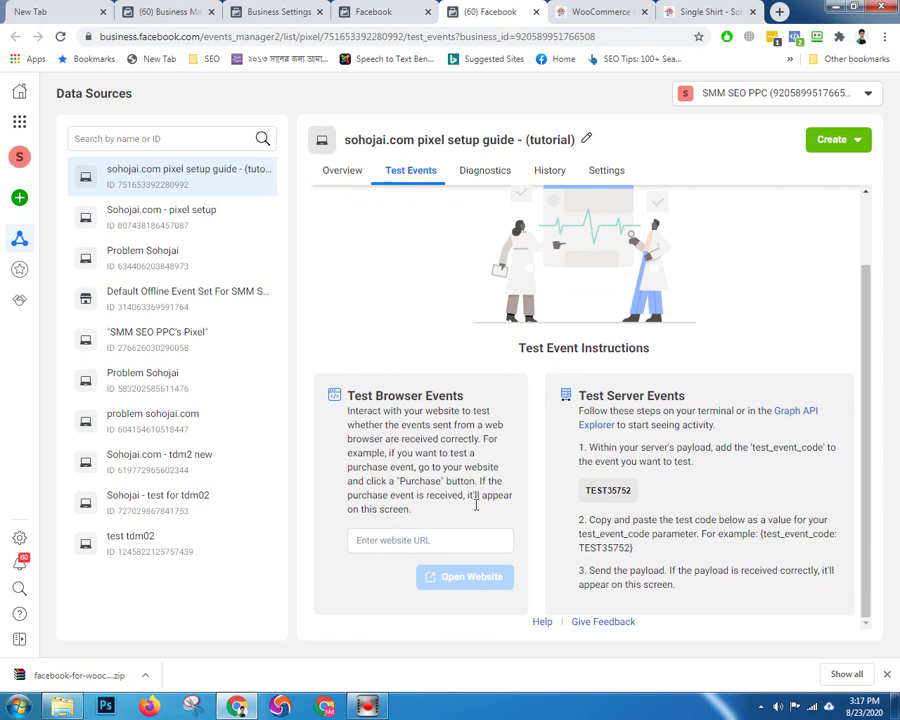
scroll(476, 505, up, 1)
scroll(478, 502, down, 1)
click(429, 537)
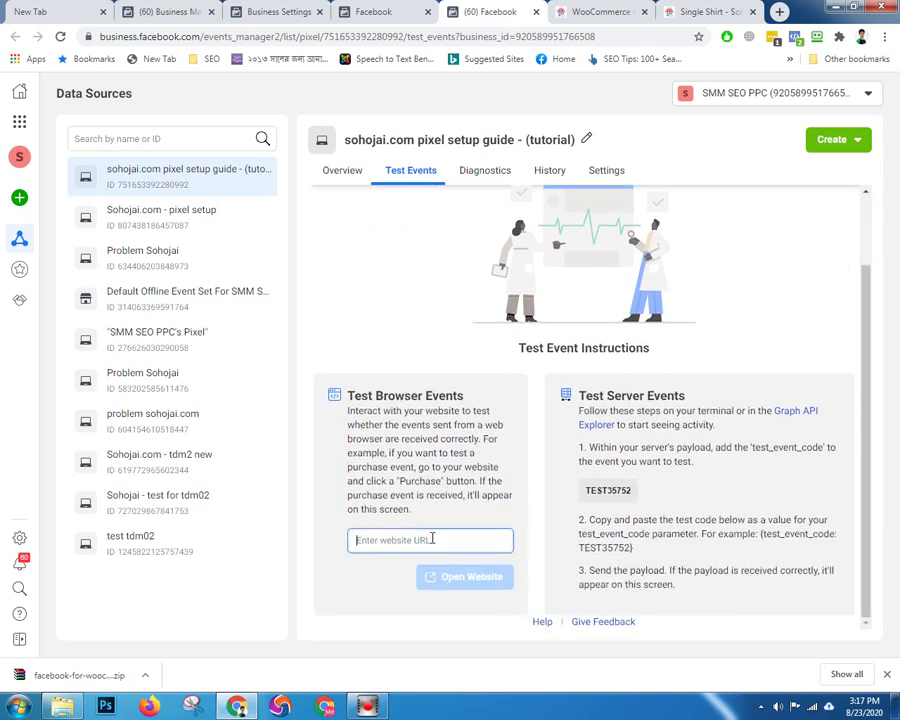
text(https://sohojai.com)
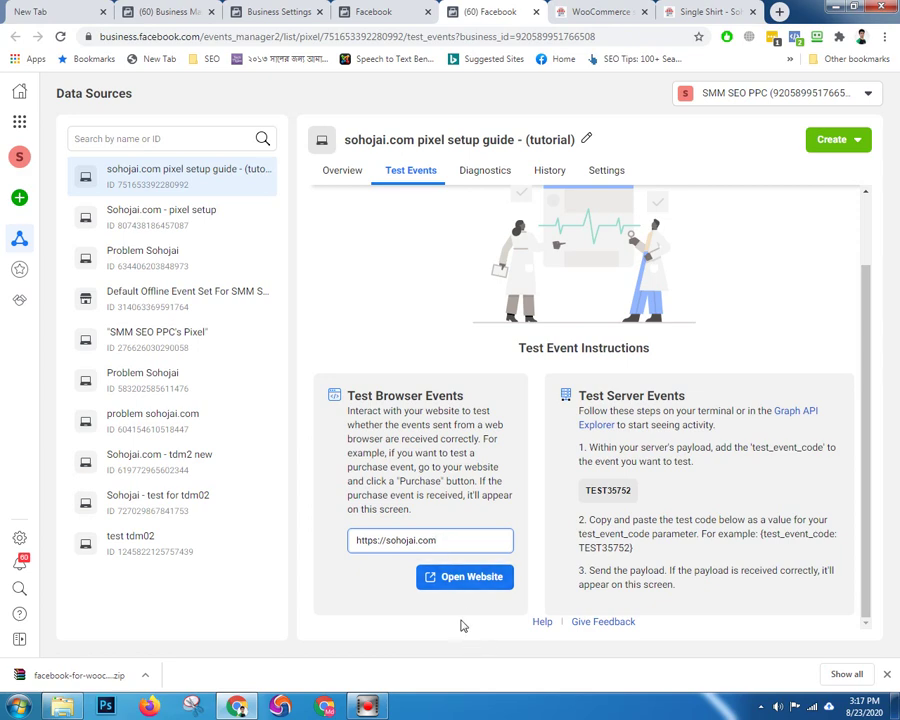
click(462, 589)
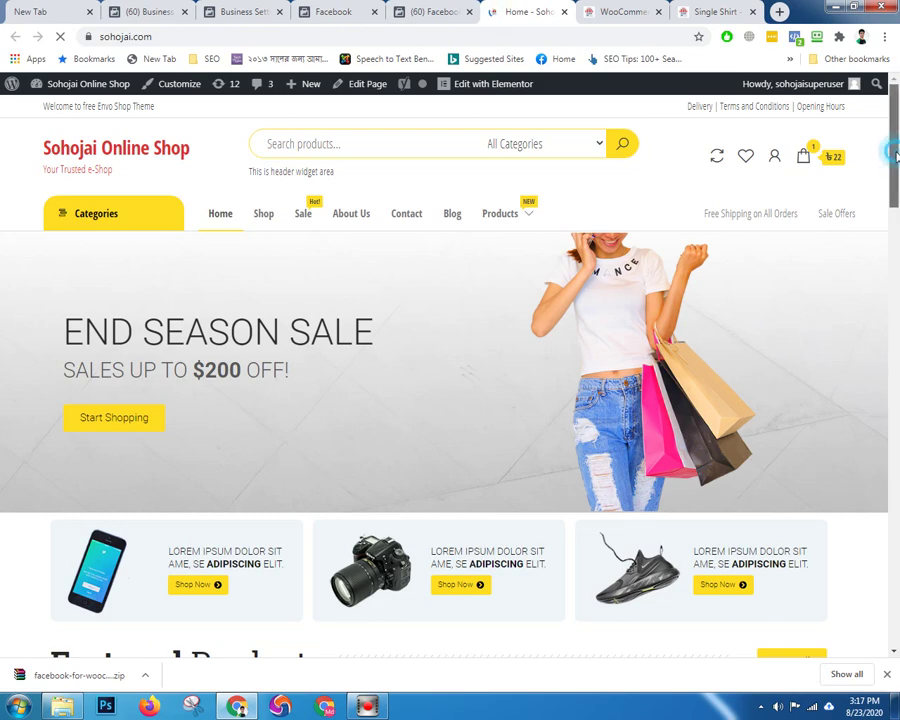
- Add the Single Shirt from Featured Products to the cart and return to Test Events to check the received events
drag(897, 156, 897, 266)
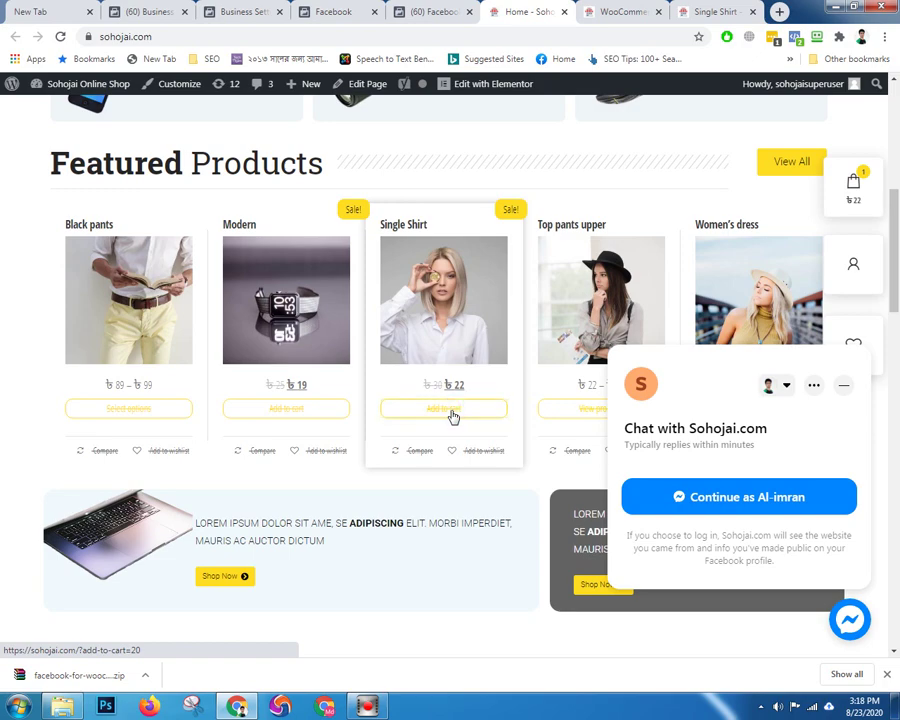
click(452, 409)
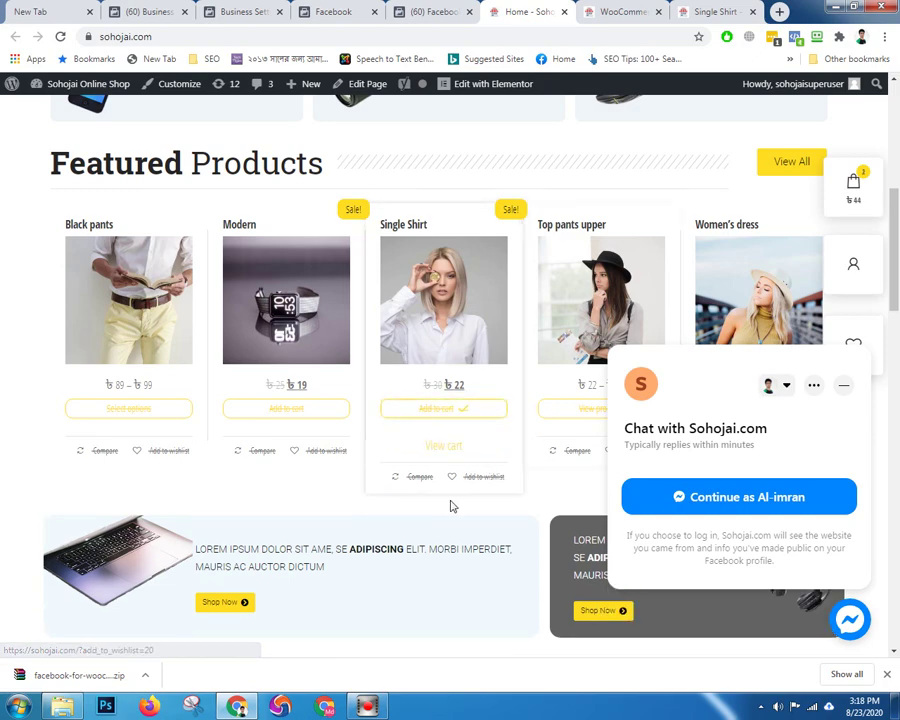
scroll(420, 527, up, 3)
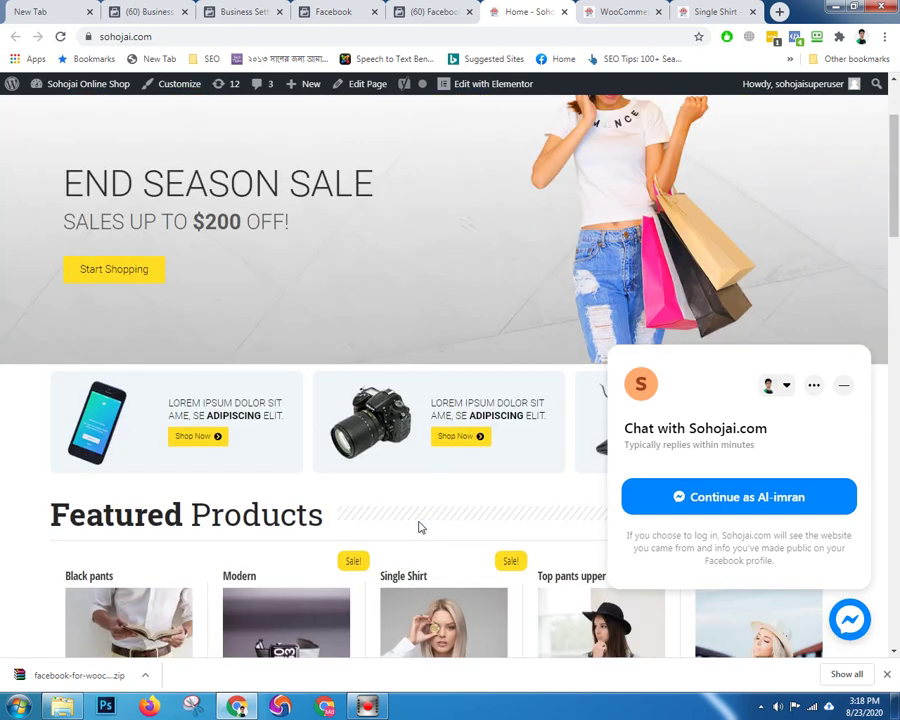
scroll(420, 527, down, 3)
click(420, 11)
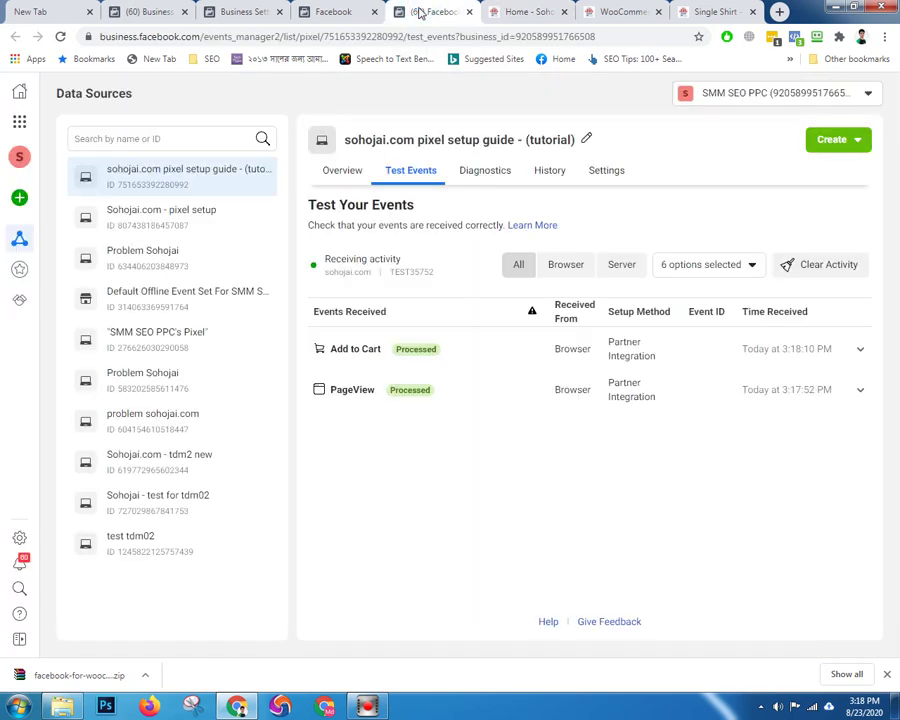